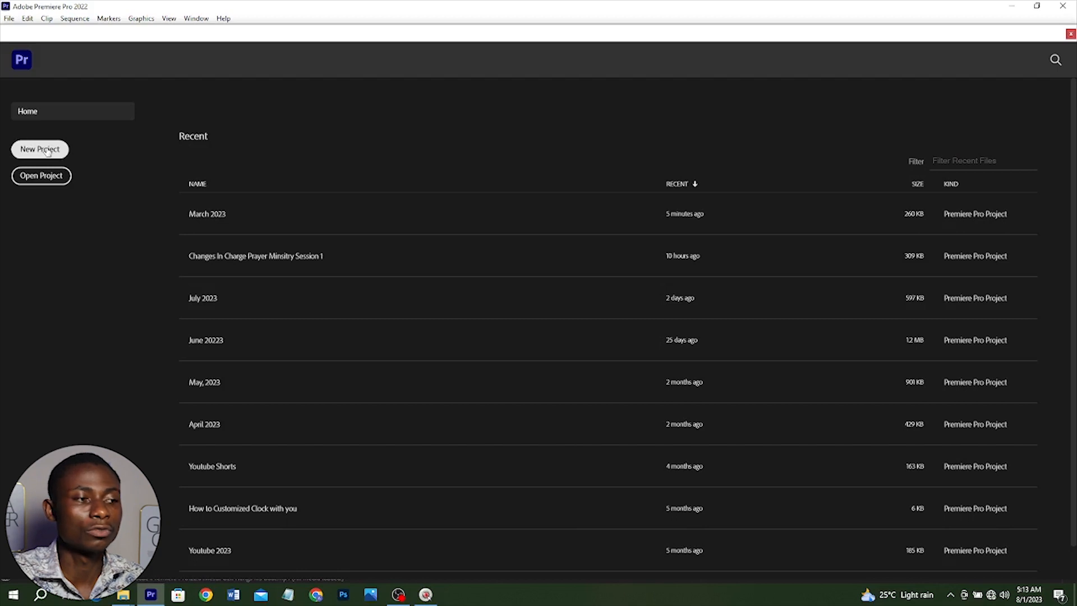
# Create a new project named Solos Project with the default location and general settings.
pyautogui.click(47, 150)
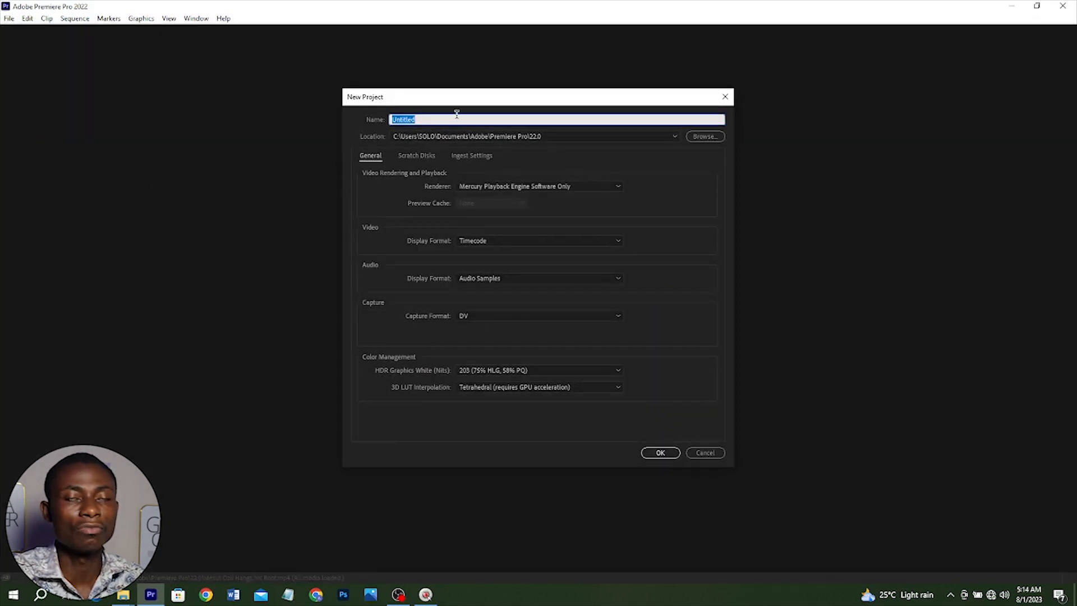
pyautogui.click(663, 450)
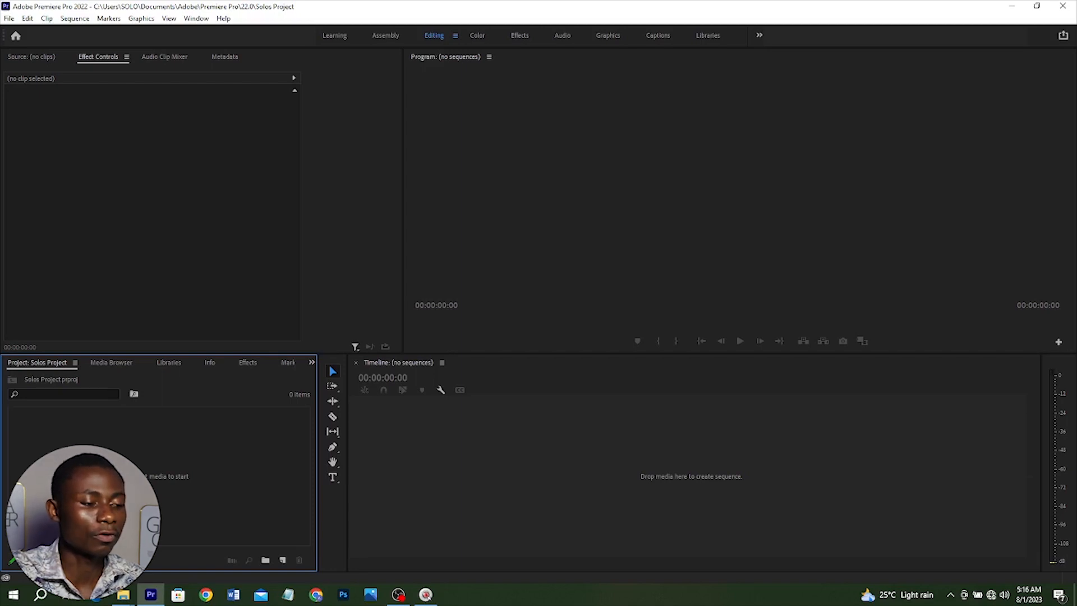
# Create three bins in the project named Videos Camera, Laptop Screen and Brolls.
pyautogui.rightClick(100, 453)
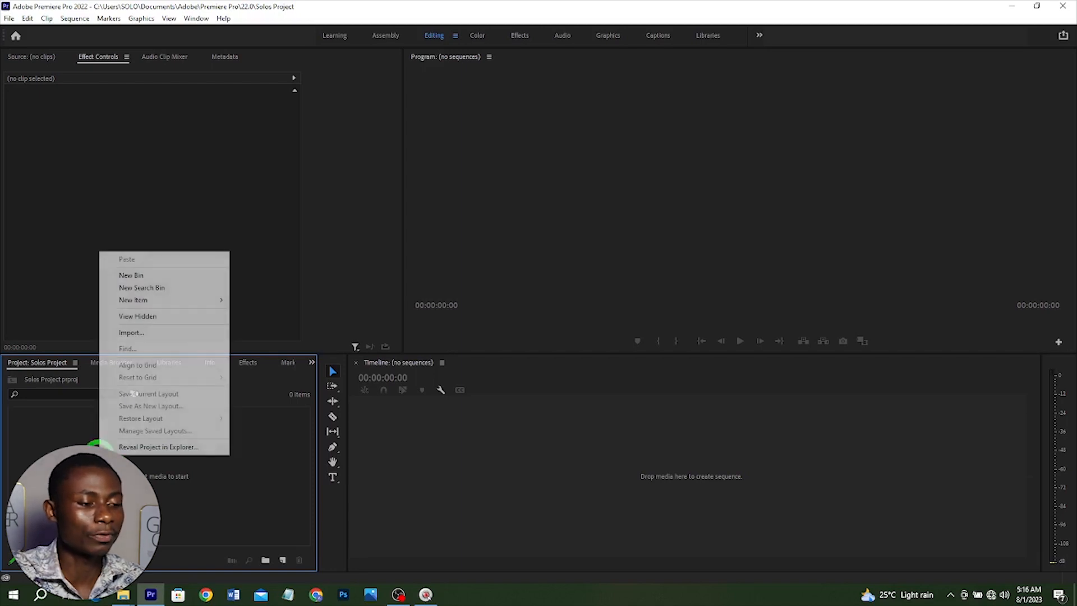
pyautogui.click(133, 276)
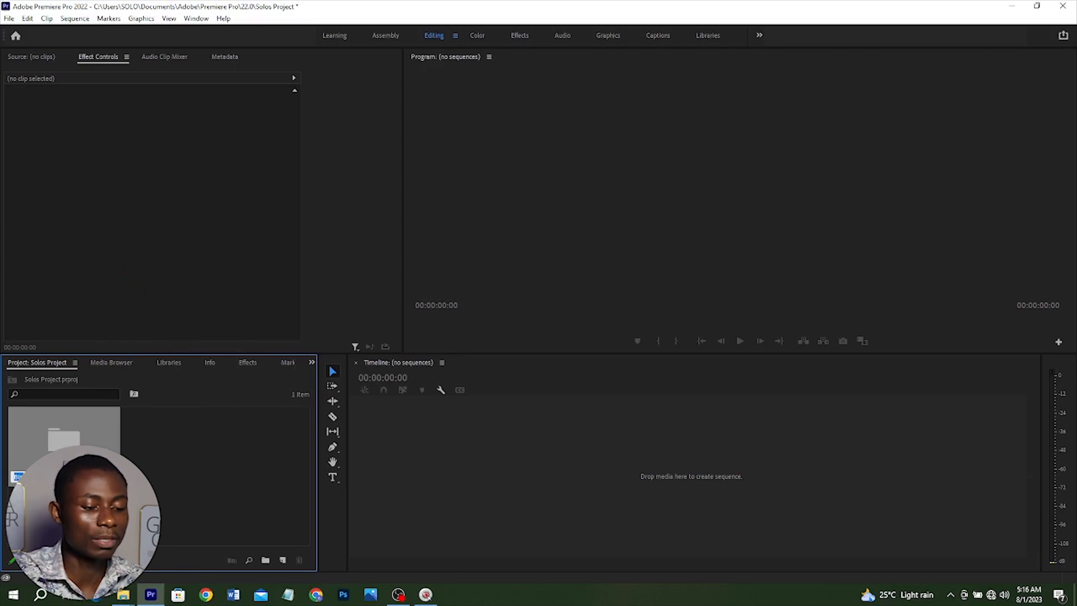
pyautogui.write('Vi')
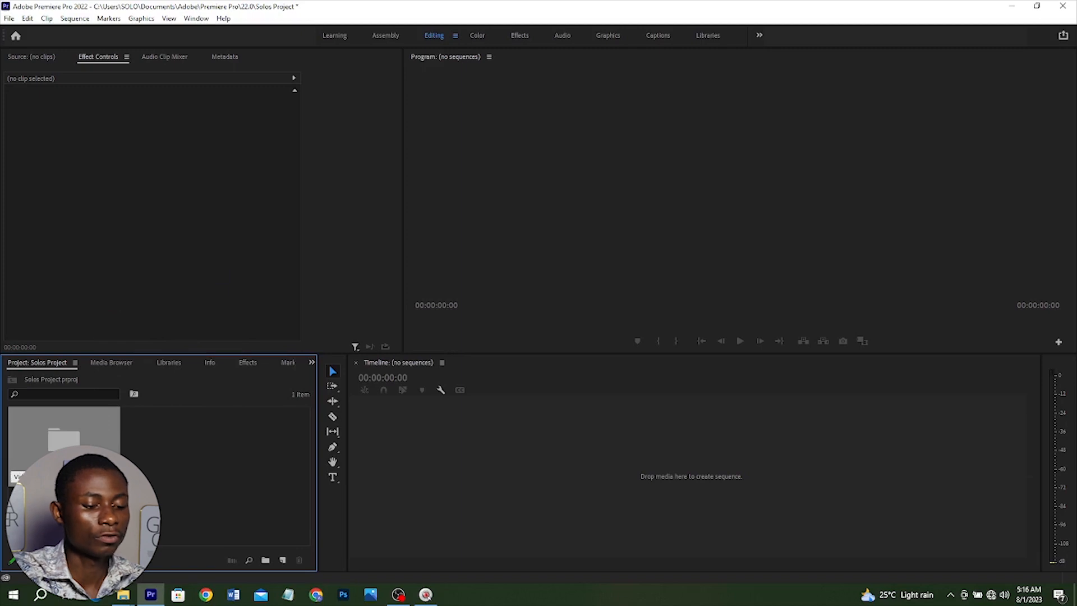
pyautogui.press('Return')
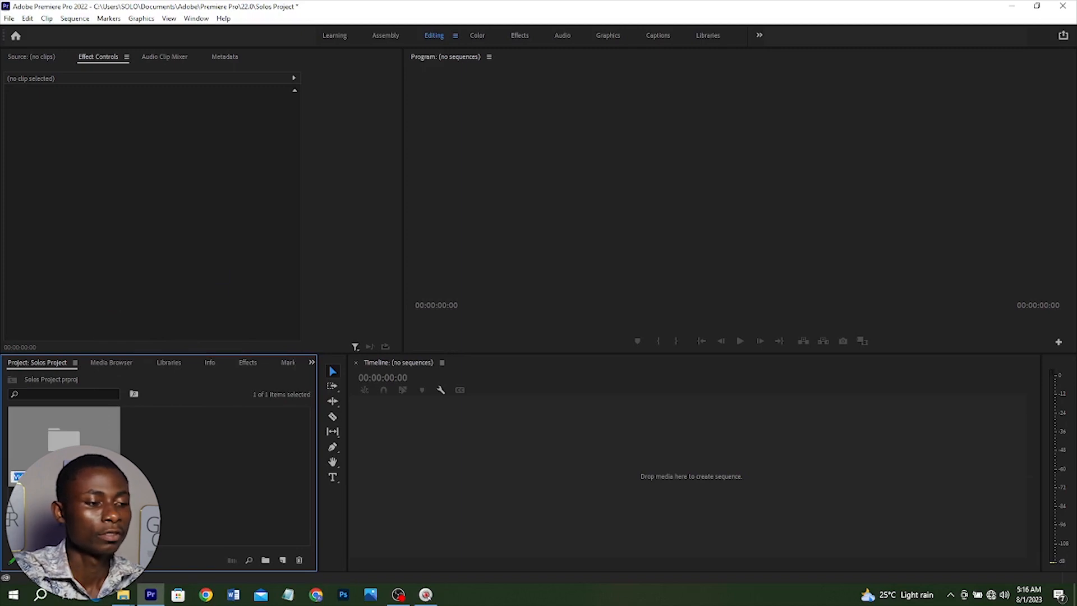
pyautogui.rightClick(174, 469)
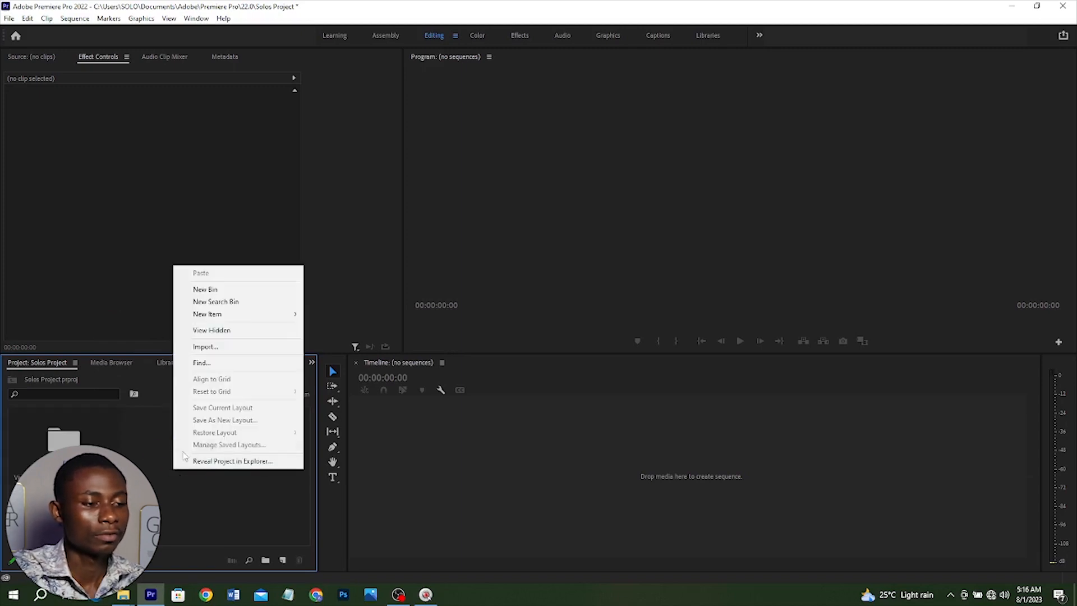
pyautogui.click(217, 289)
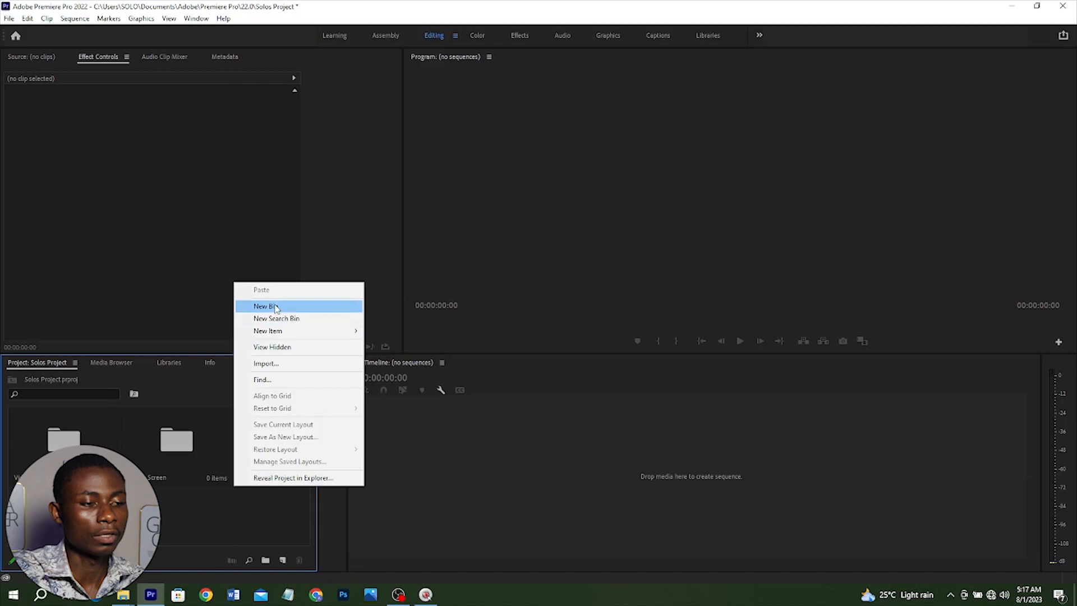
pyautogui.click(275, 307)
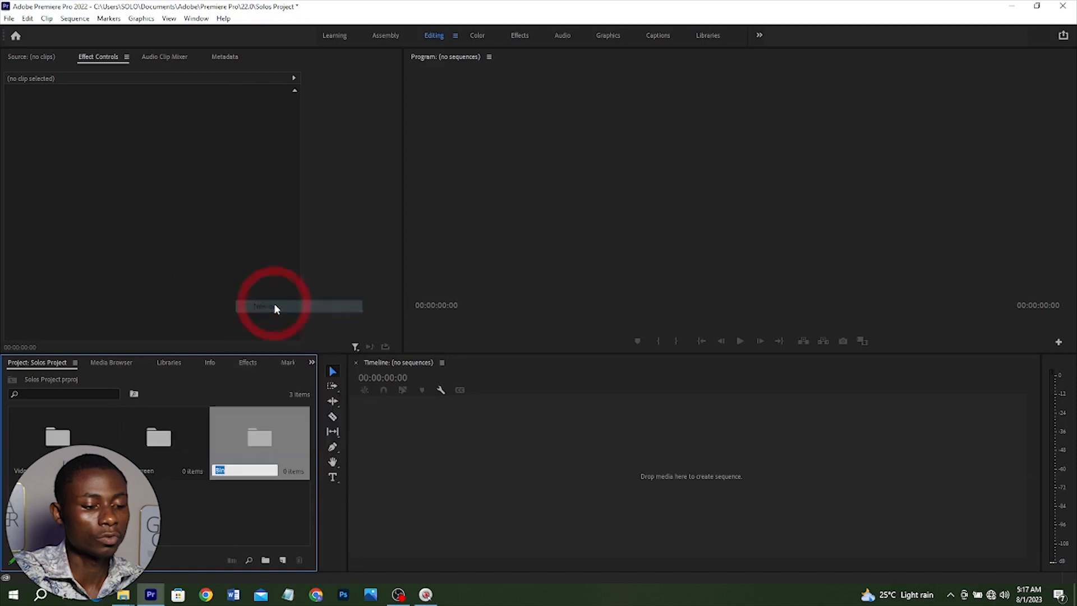
pyautogui.write('Brolls')
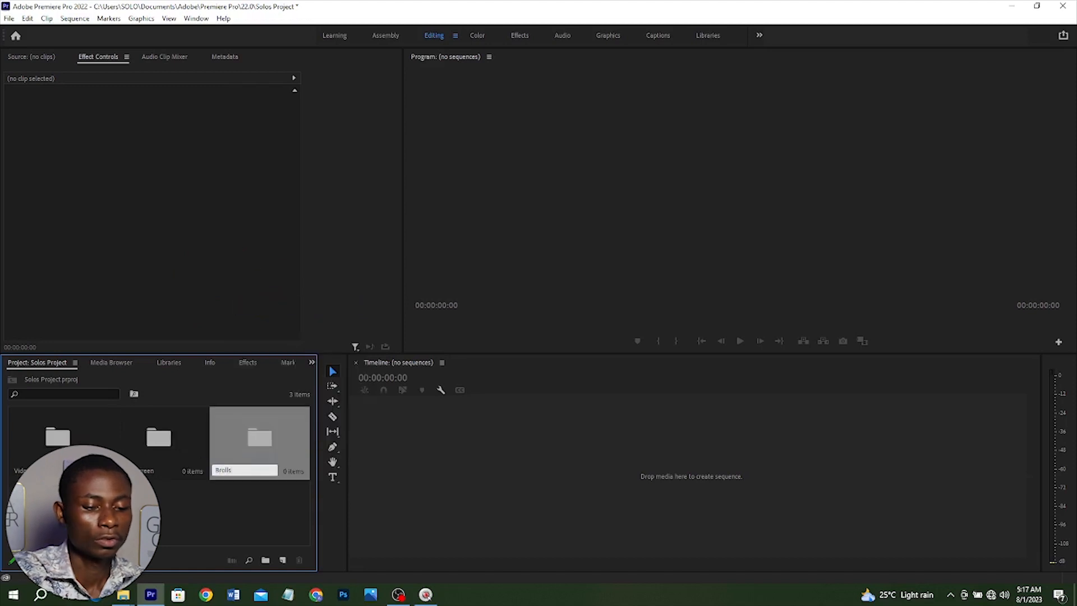
pyautogui.press('Tab')
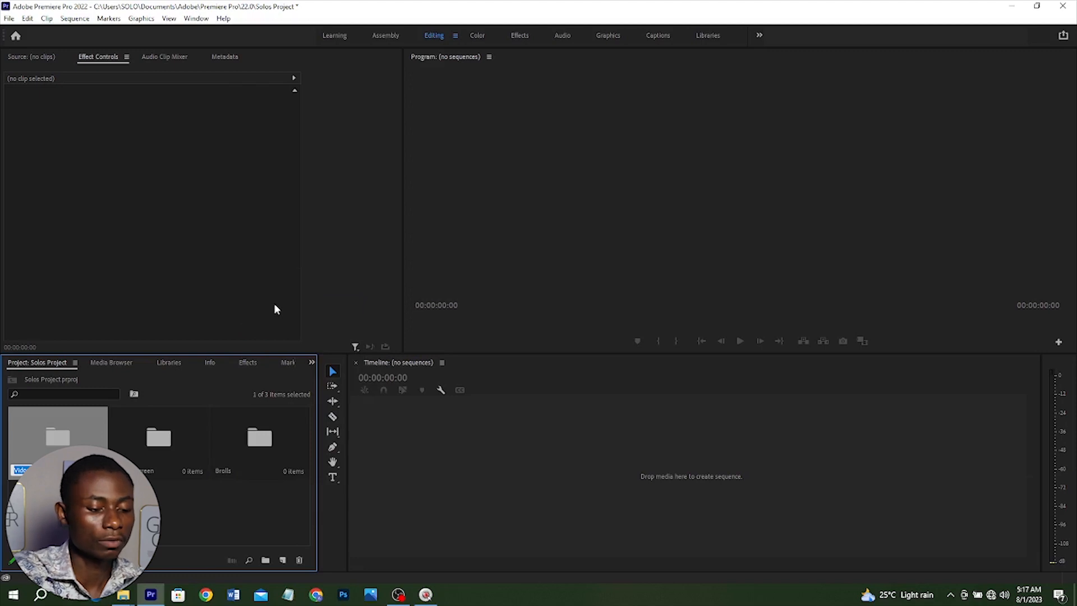
# Import the Drifting at 432 Hz track from the Music folder inside Brochure Tutorials into the project.
pyautogui.click(221, 495)
pyautogui.rightClick(221, 495)
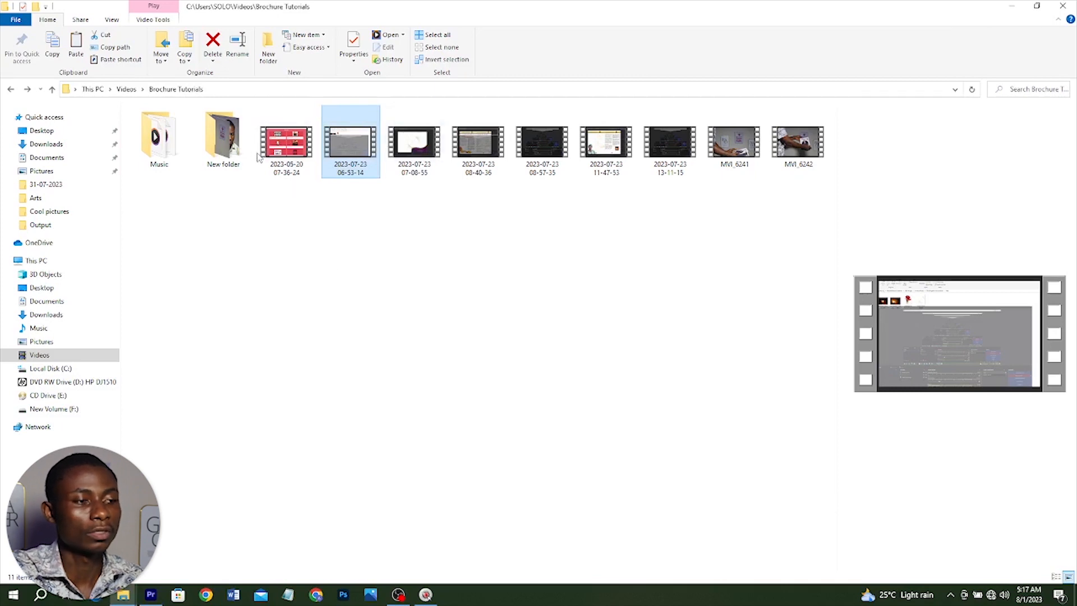
pyautogui.click(176, 150)
pyautogui.doubleClick(176, 149)
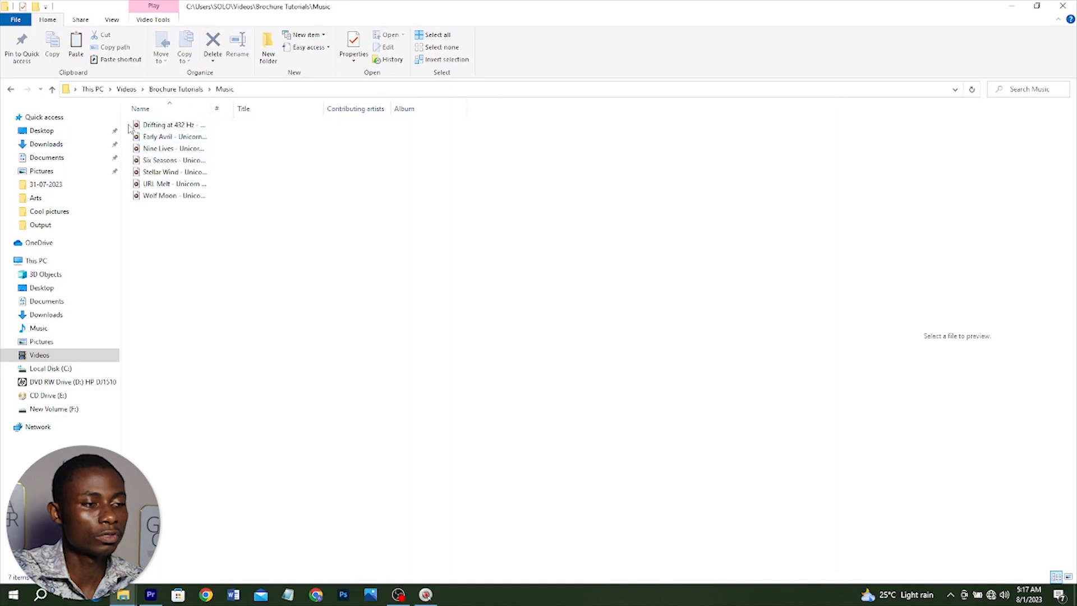
pyautogui.click(144, 123)
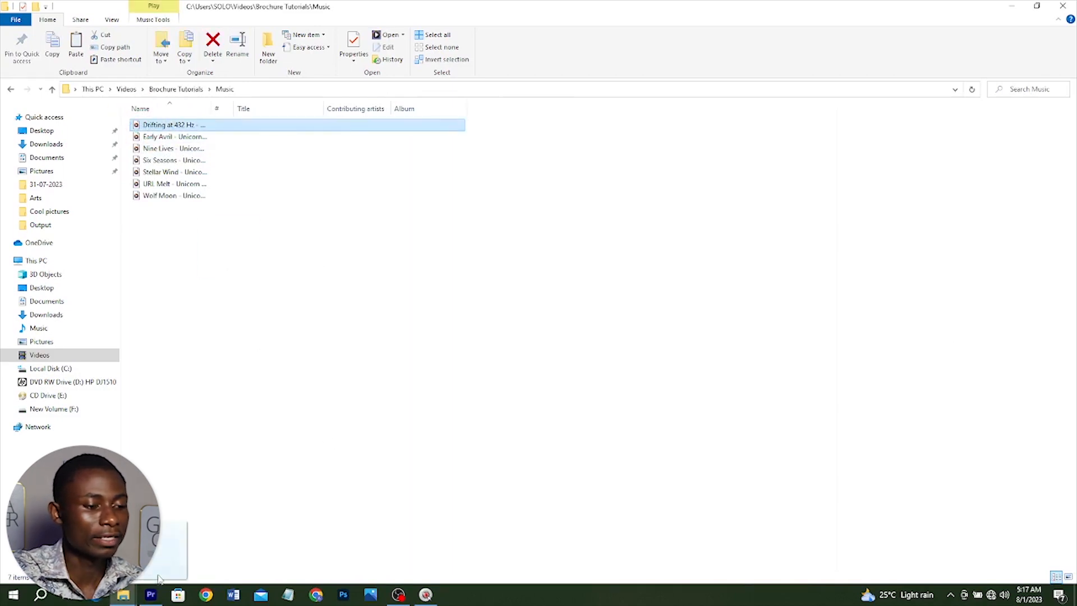
pyautogui.click(150, 594)
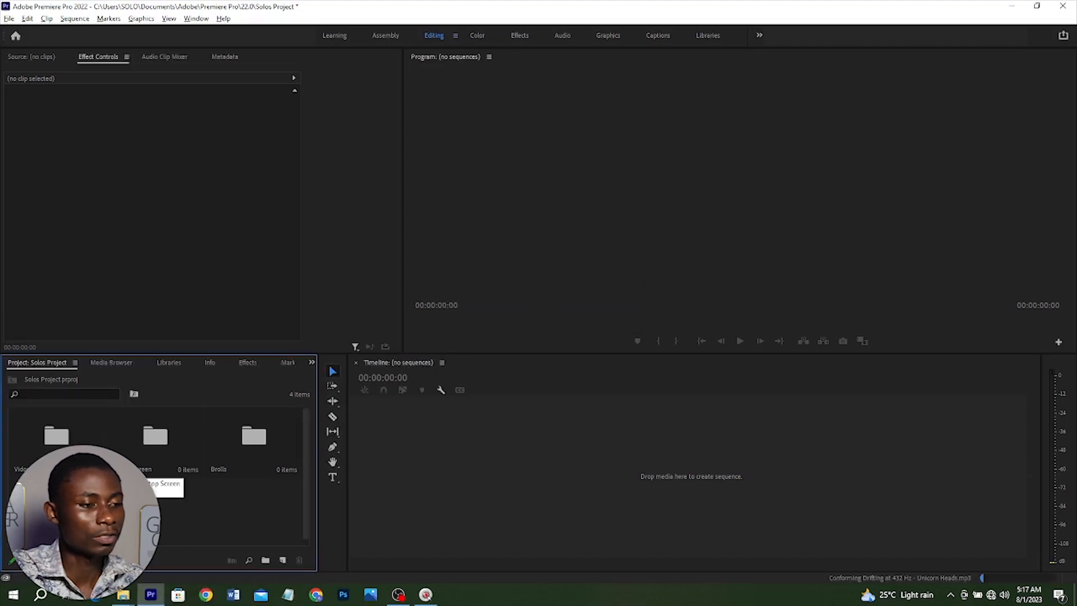
# Import the 2023-07-23 screen recordings 06-53-14, 07-08-55 and 08-40-36 from the Brochure Tutorials folder into the Laptop Screen bin.
pyautogui.hotkey('alt', 'Tab')
pyautogui.hotkey('alt', 'Left')
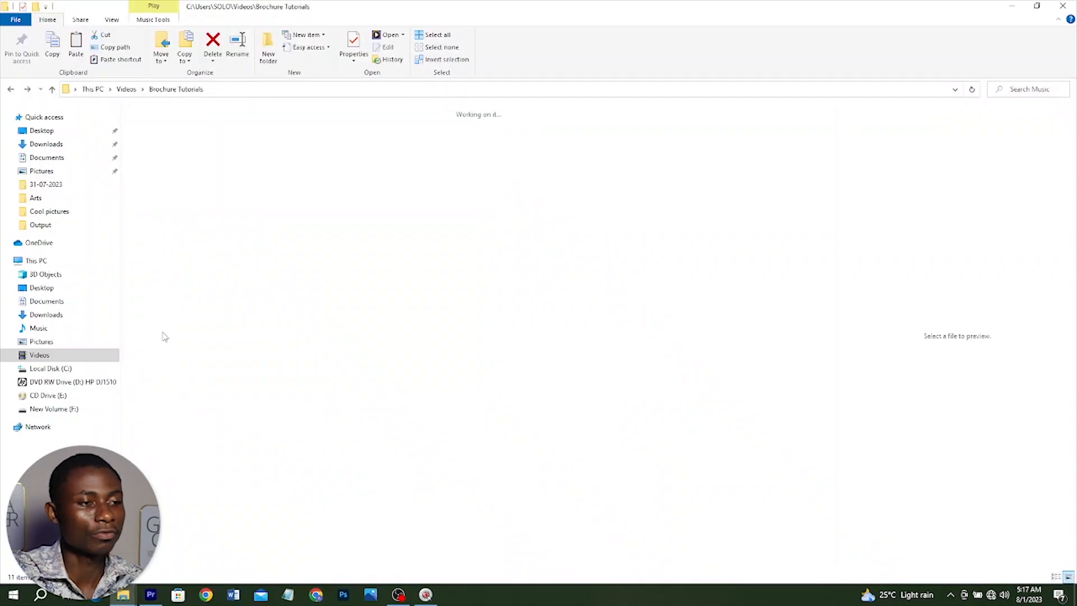
pyautogui.click(352, 177)
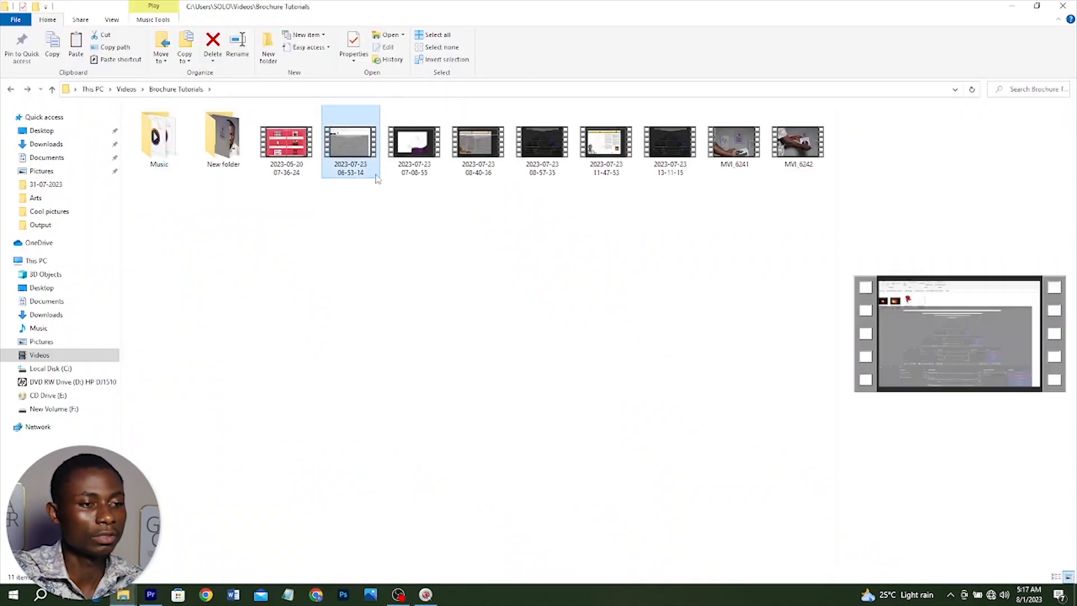
pyautogui.moveTo(339, 200); pyautogui.dragTo(480, 145)
pyautogui.moveTo(415, 145); pyautogui.dragTo(46, 438)
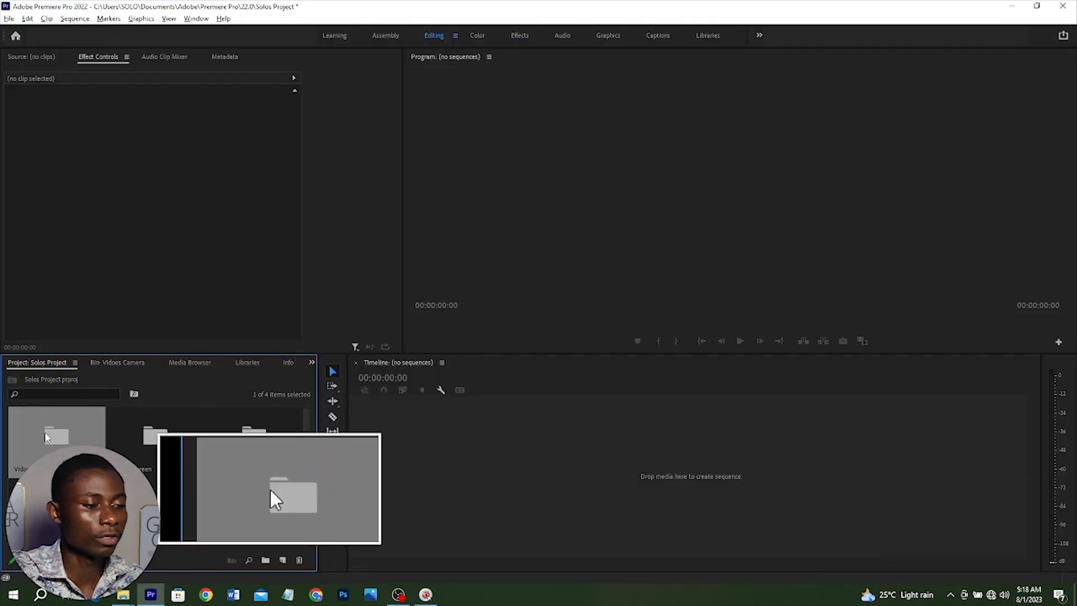
pyautogui.doubleClick(47, 438)
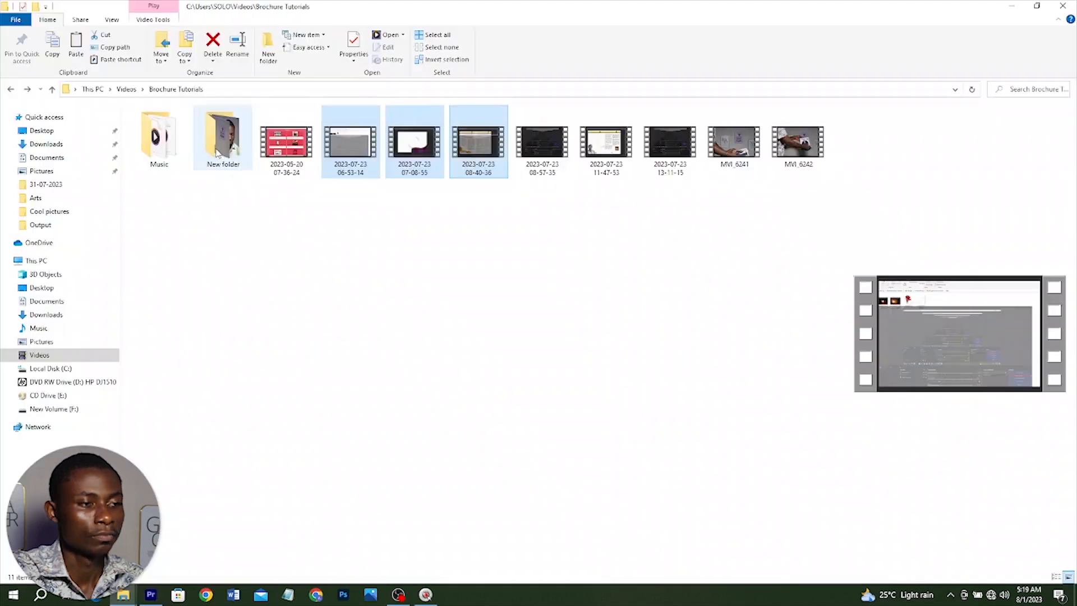
# Browse to New folder inside Brochure Tutorials and import three clips into the Brolls bin.
pyautogui.doubleClick(220, 150)
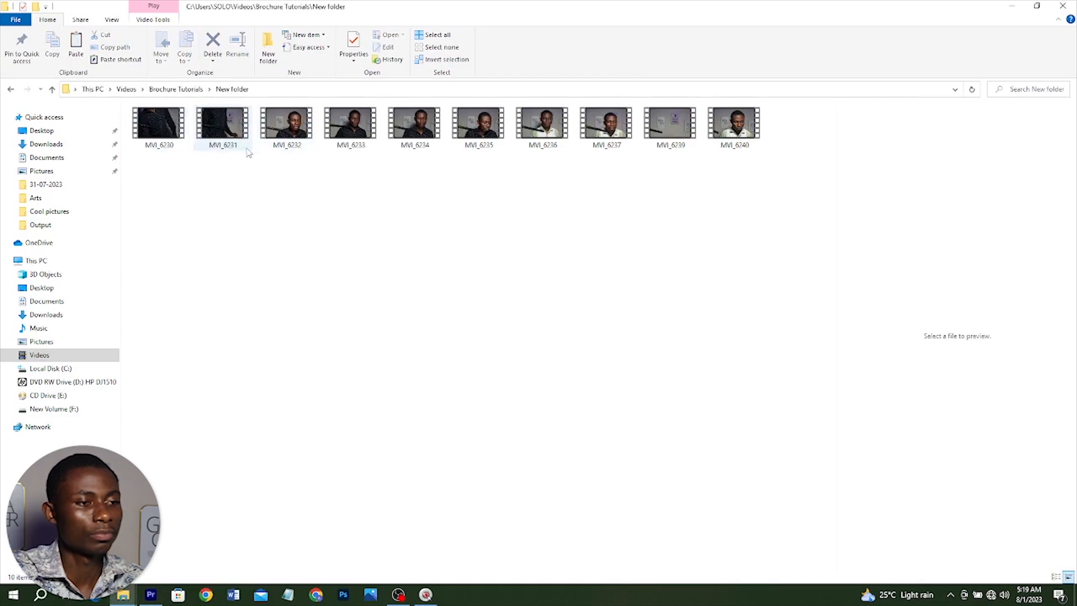
pyautogui.hotkey('alt', 'Tab')
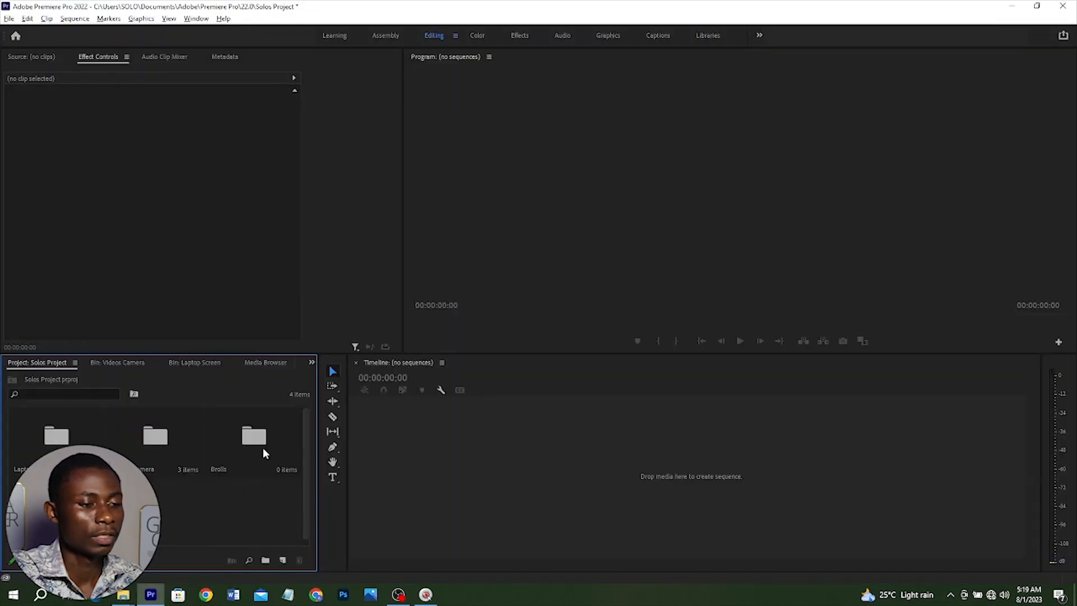
pyautogui.click(1009, 6)
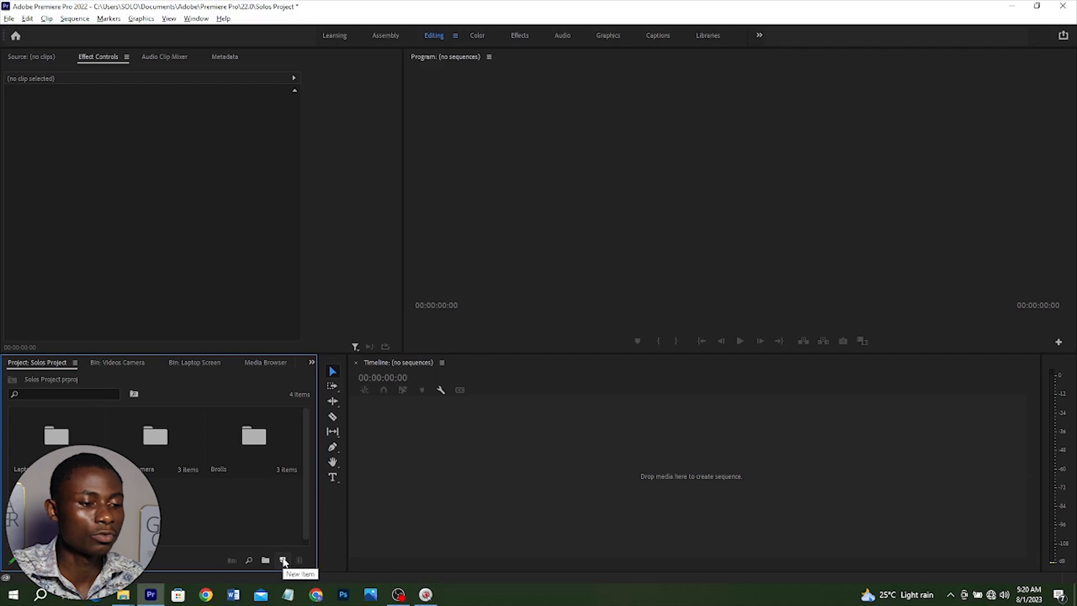
# Create a new 1920 × 1080 sequence with its timebase set to 25.00 frames/second.
pyautogui.click(284, 560)
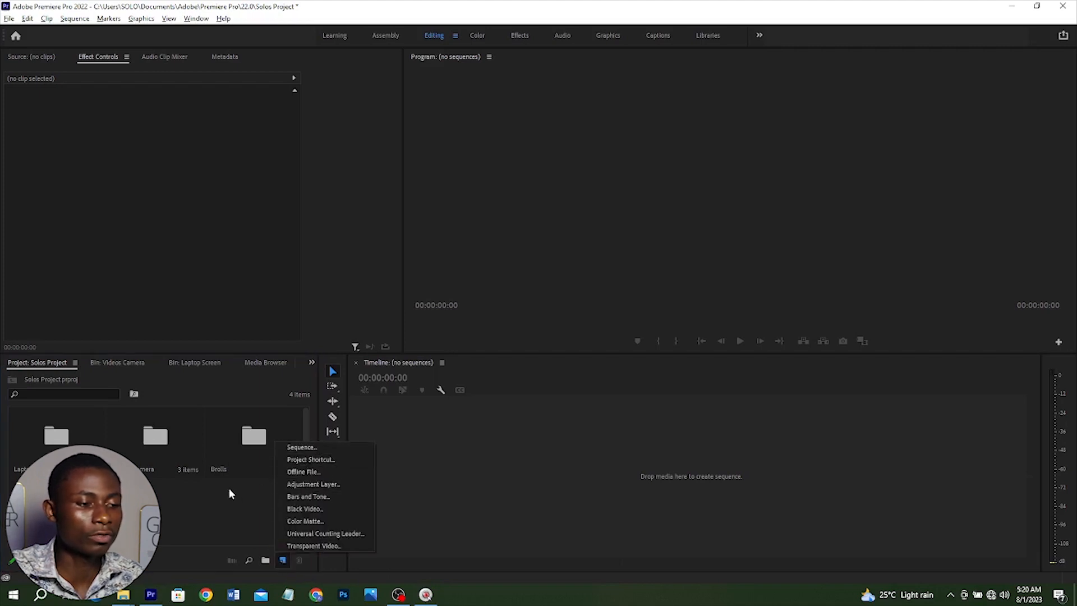
pyautogui.rightClick(219, 499)
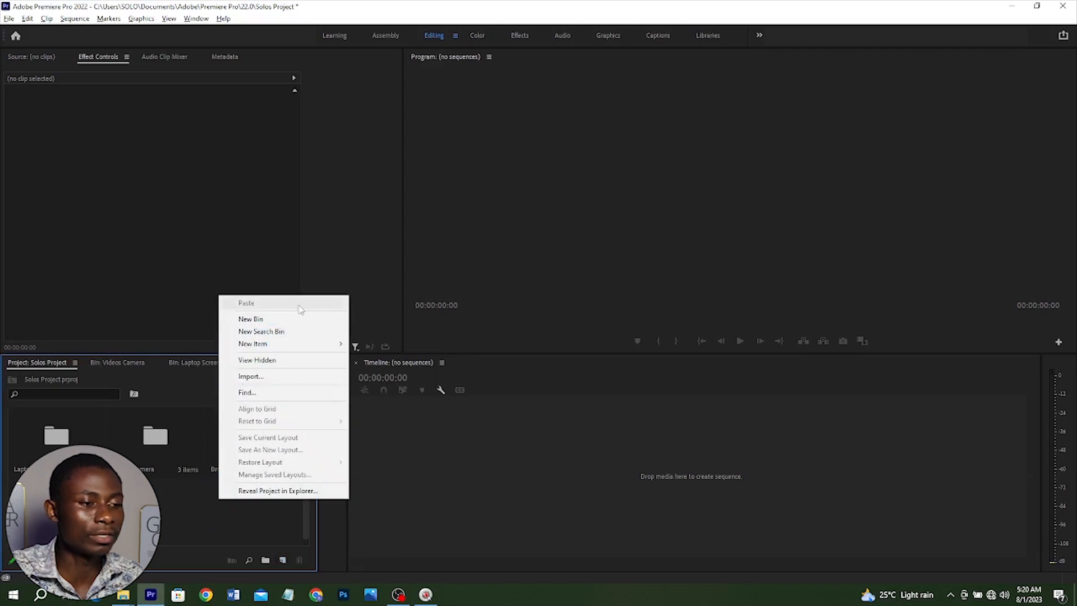
pyautogui.moveTo(283, 347)
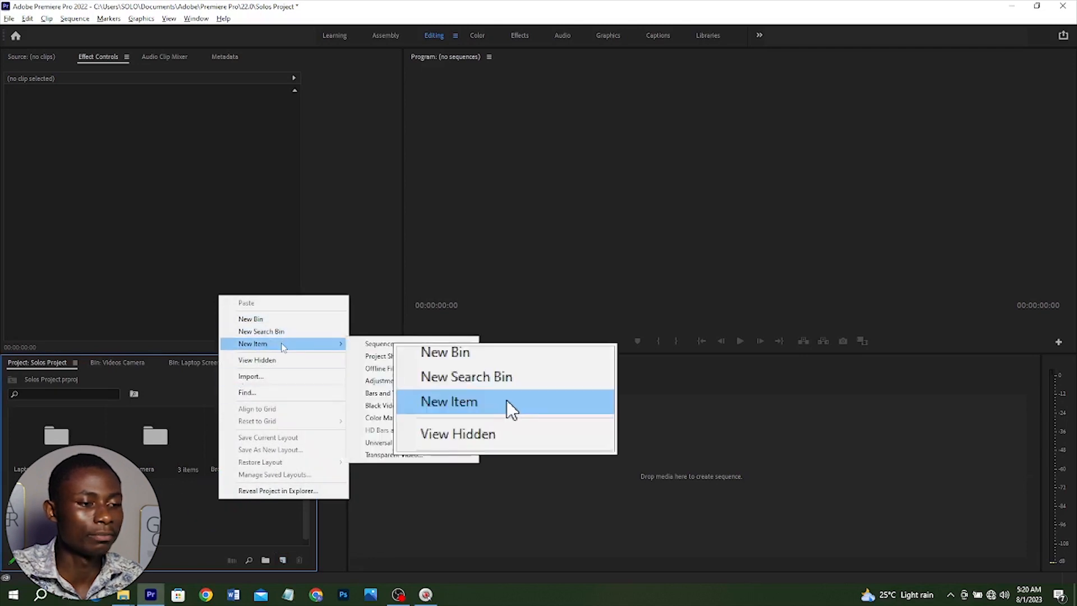
pyautogui.click(392, 345)
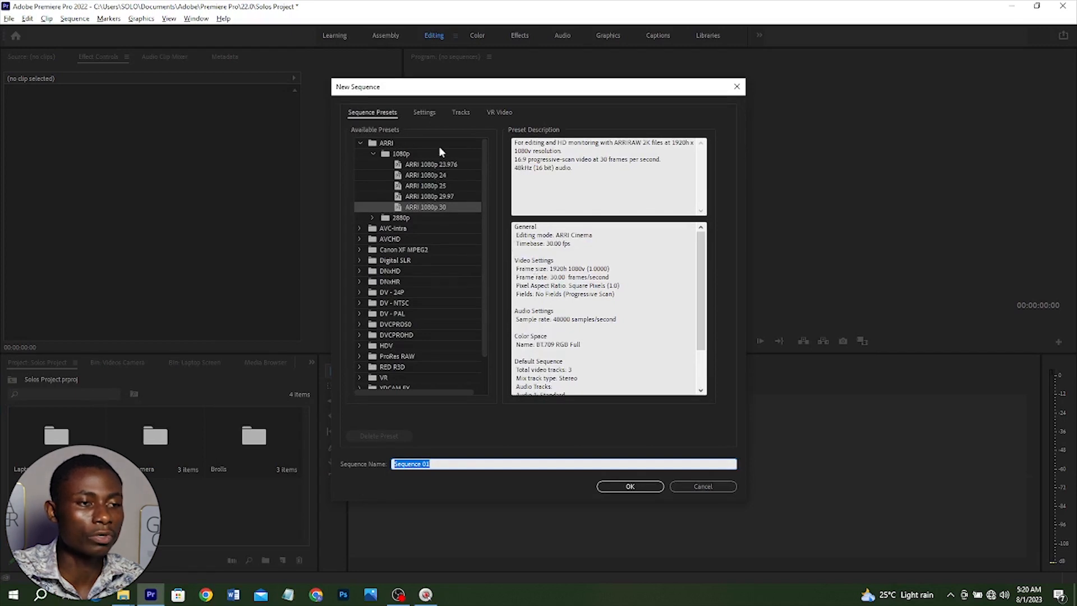
pyautogui.click(426, 112)
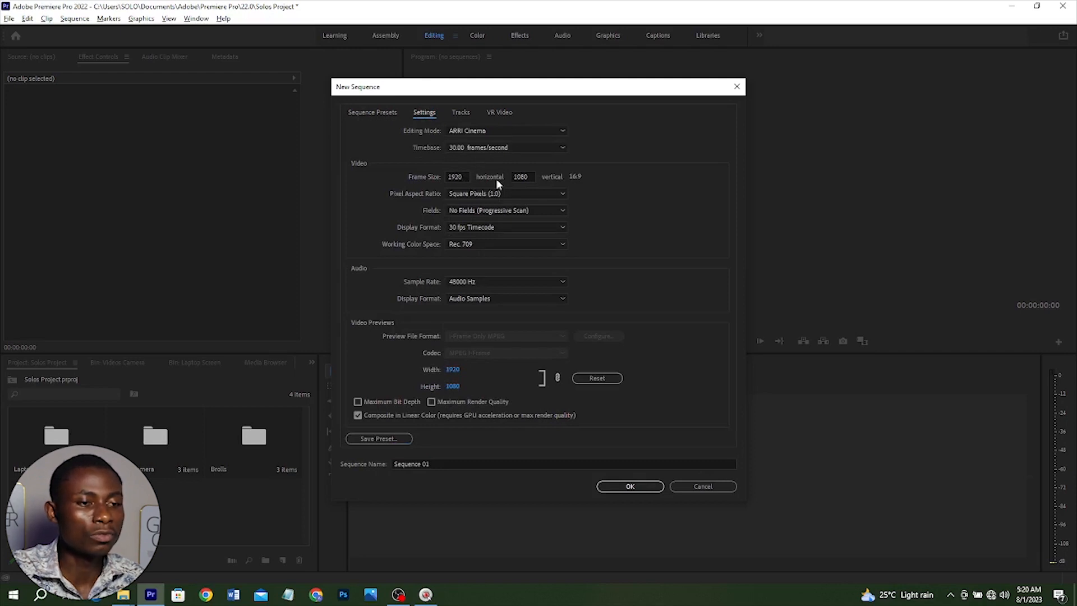
pyautogui.click(486, 147)
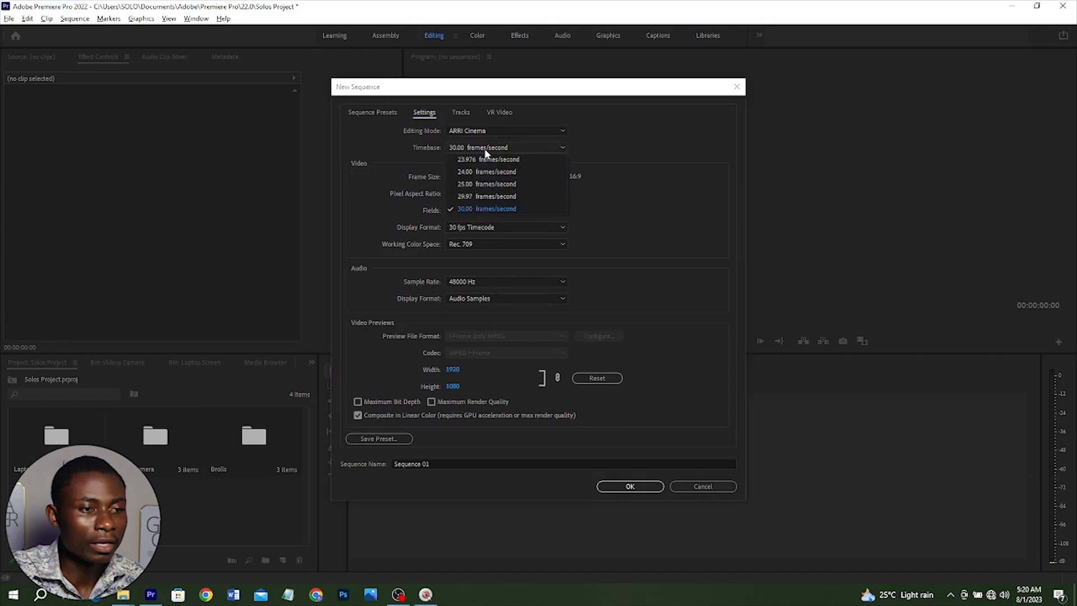
pyautogui.click(499, 184)
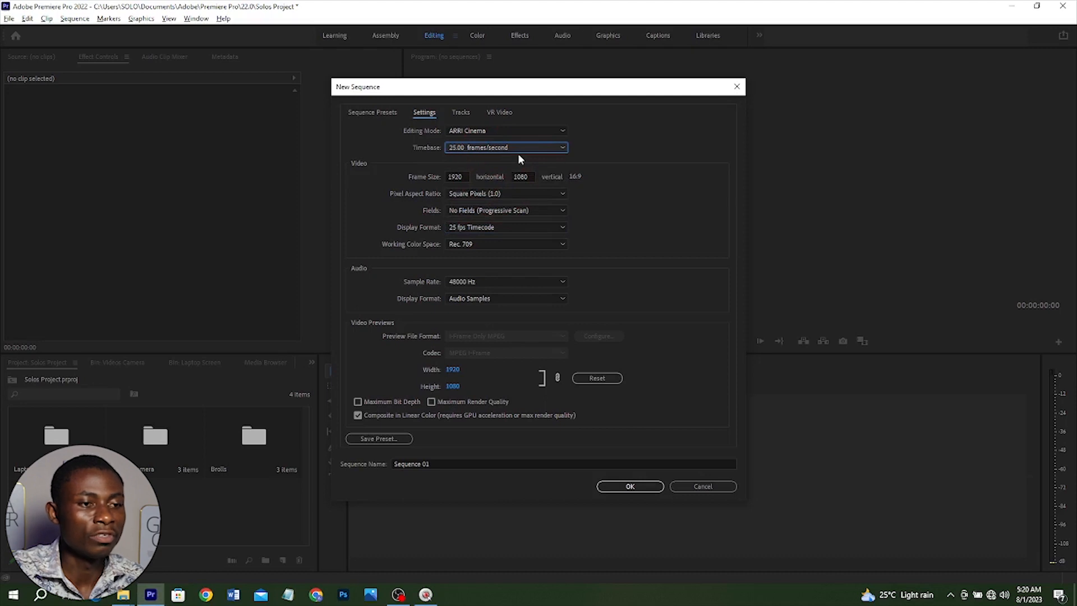
pyautogui.click(630, 487)
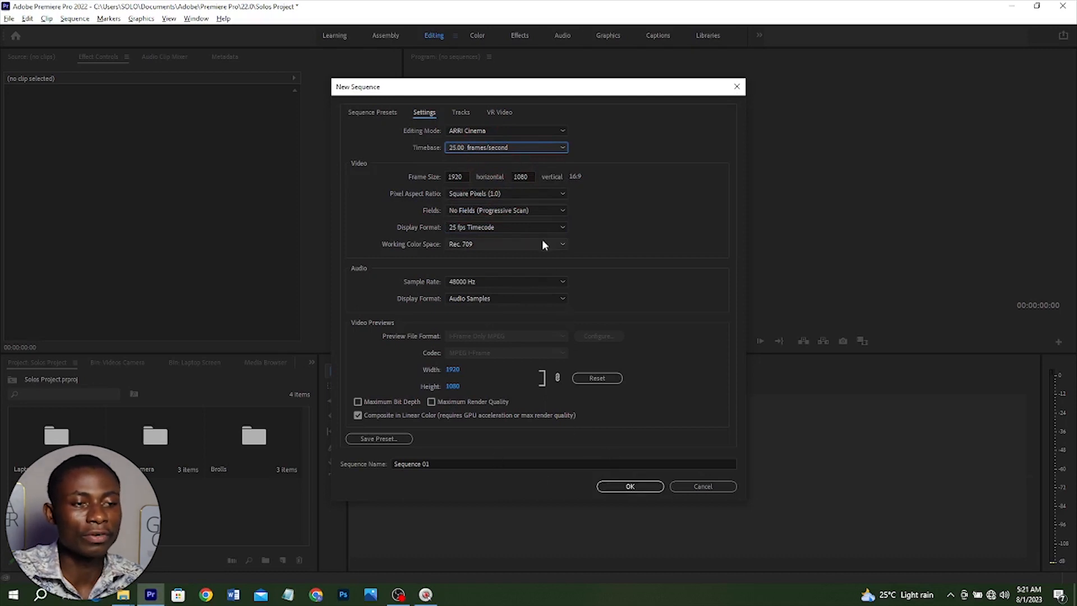
pyautogui.click(630, 487)
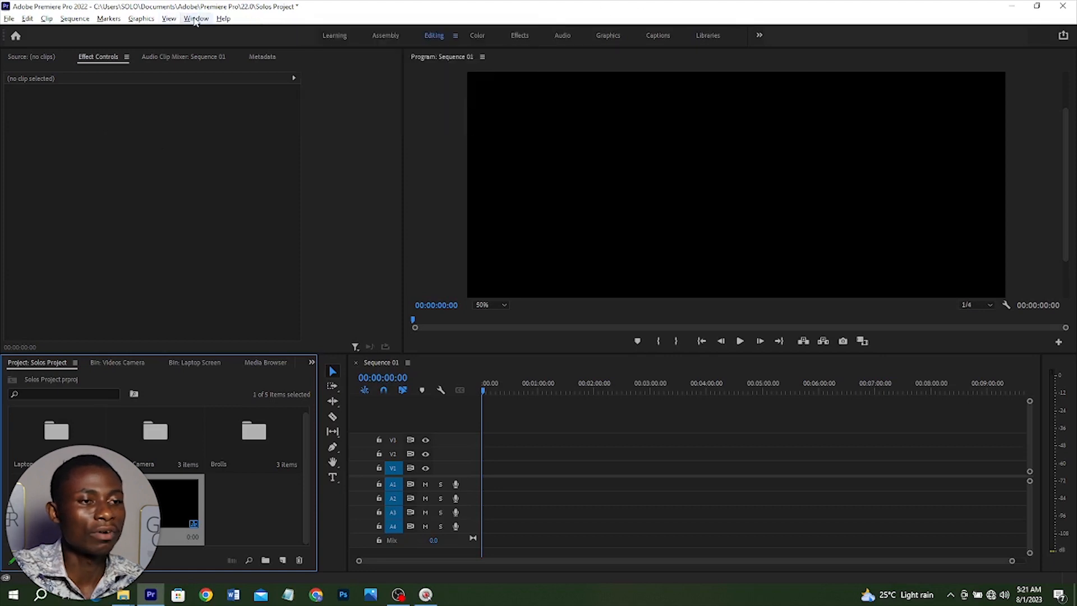
# Switch the workspace layout to Assembly and return to the Editing layout.
pyautogui.click(196, 18)
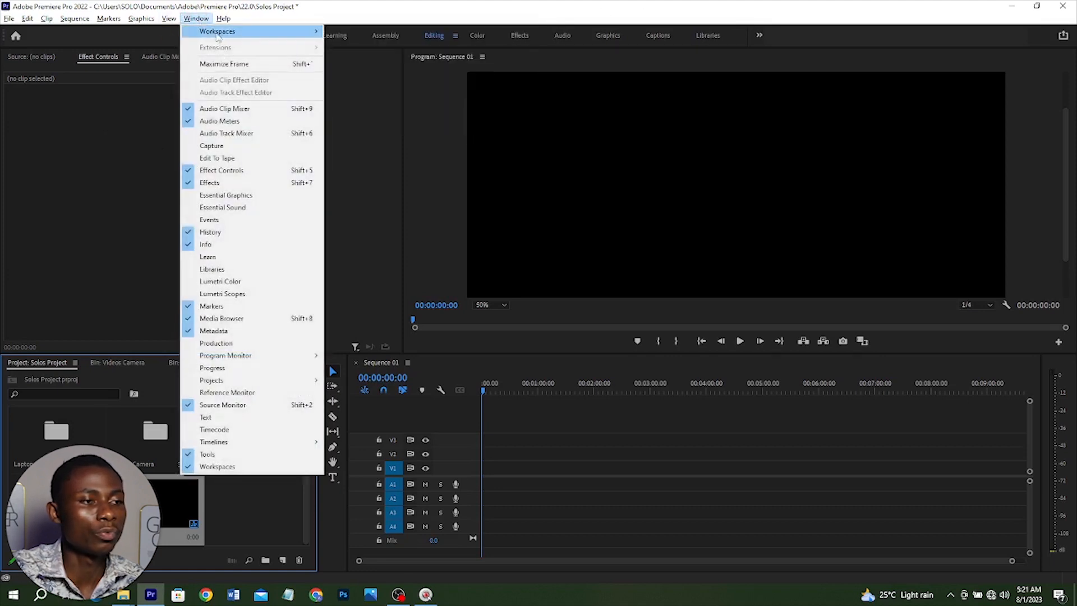
pyautogui.click(234, 33)
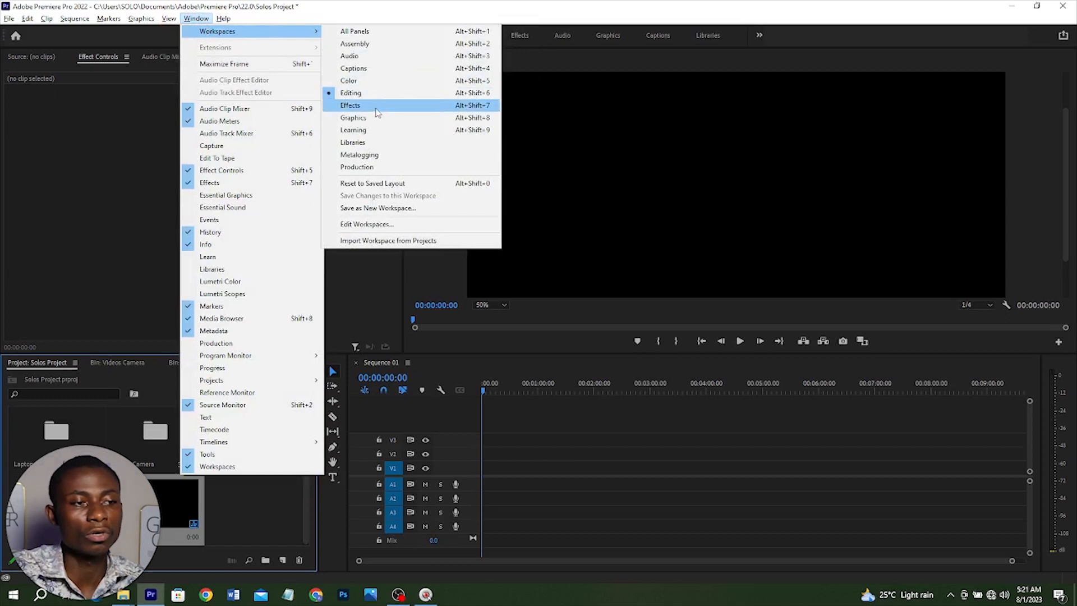
pyautogui.click(376, 45)
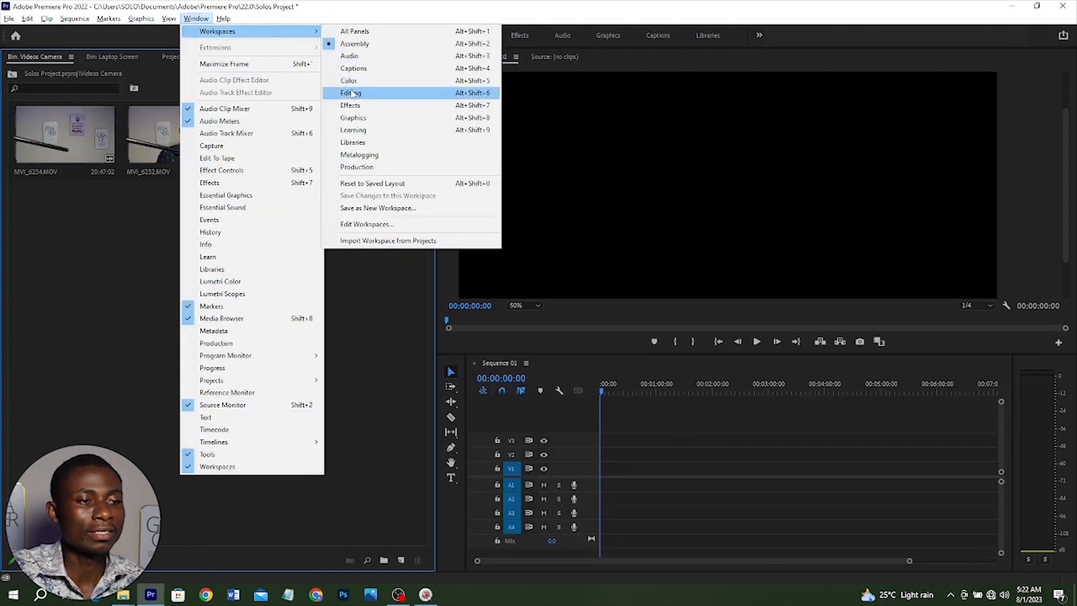
pyautogui.click(352, 93)
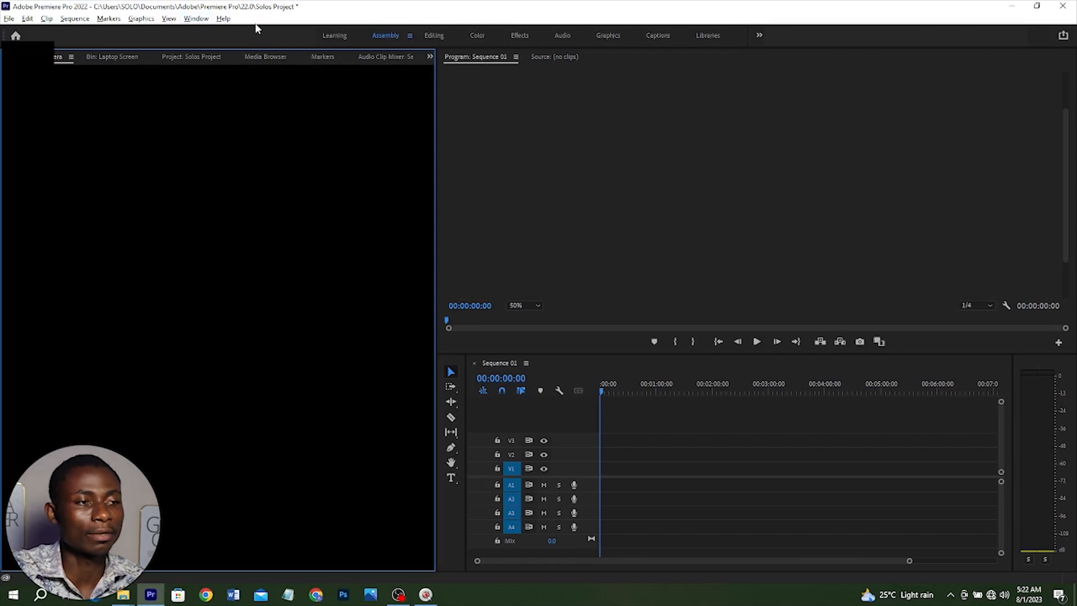
# Reset the Editing workspace to its saved layout.
pyautogui.click(196, 18)
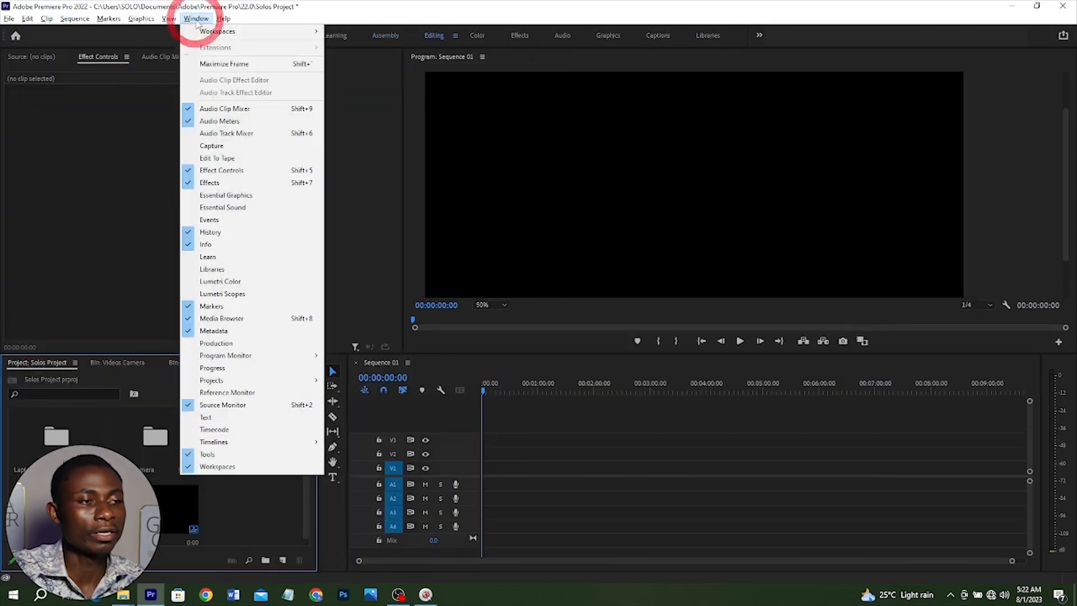
pyautogui.moveTo(210, 31)
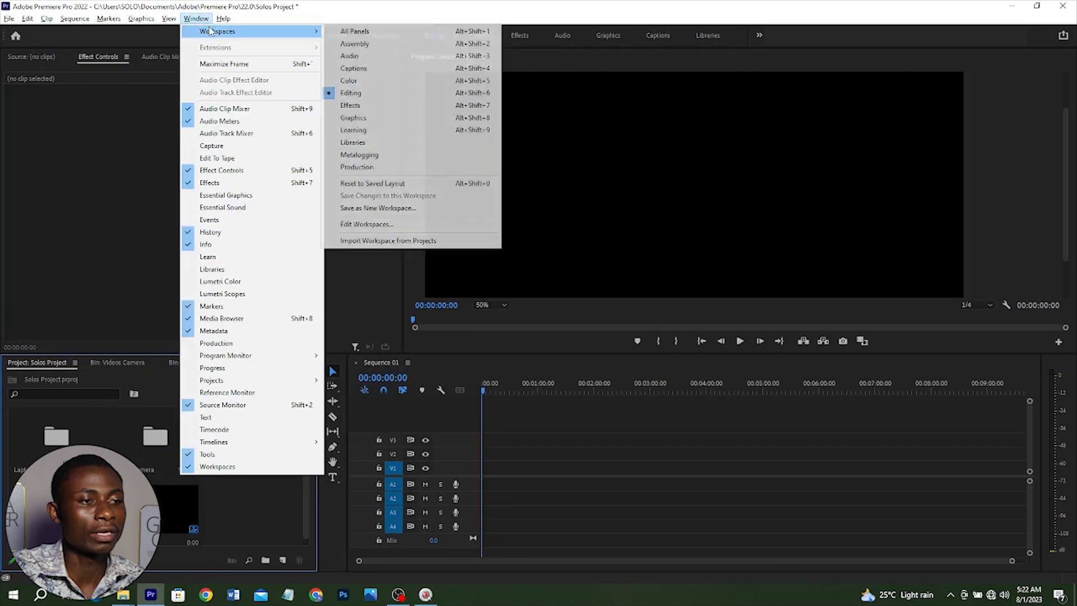
pyautogui.click(393, 184)
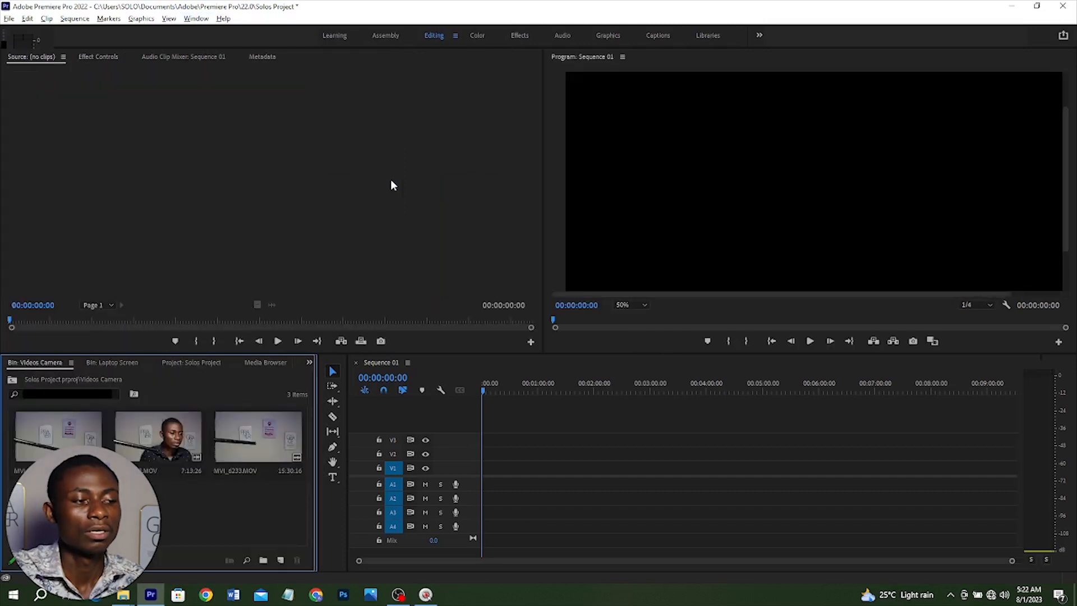
pyautogui.click(12, 381)
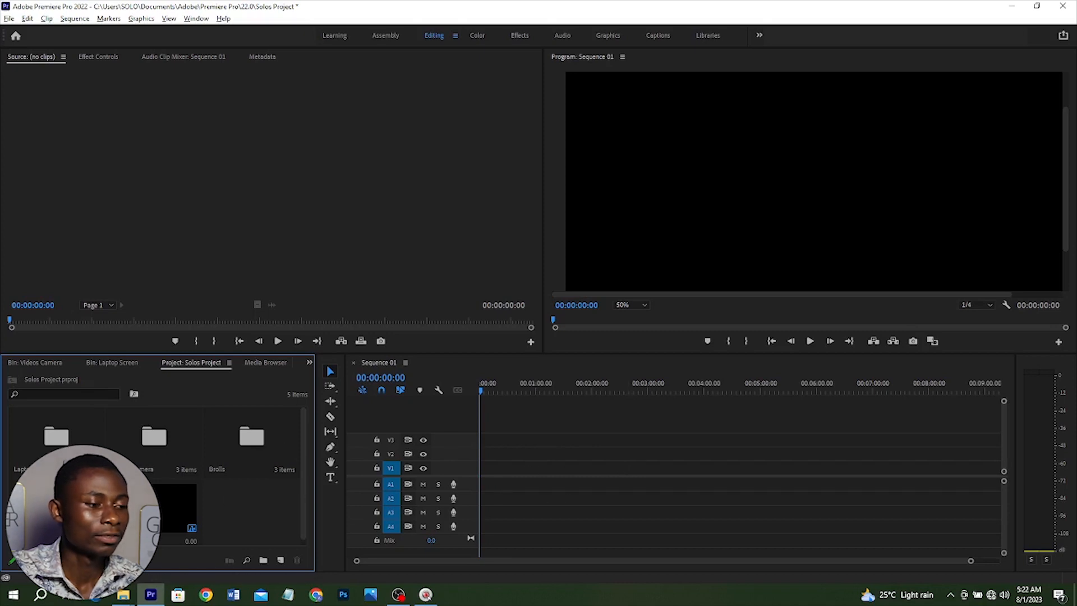
pyautogui.doubleClick(56, 441)
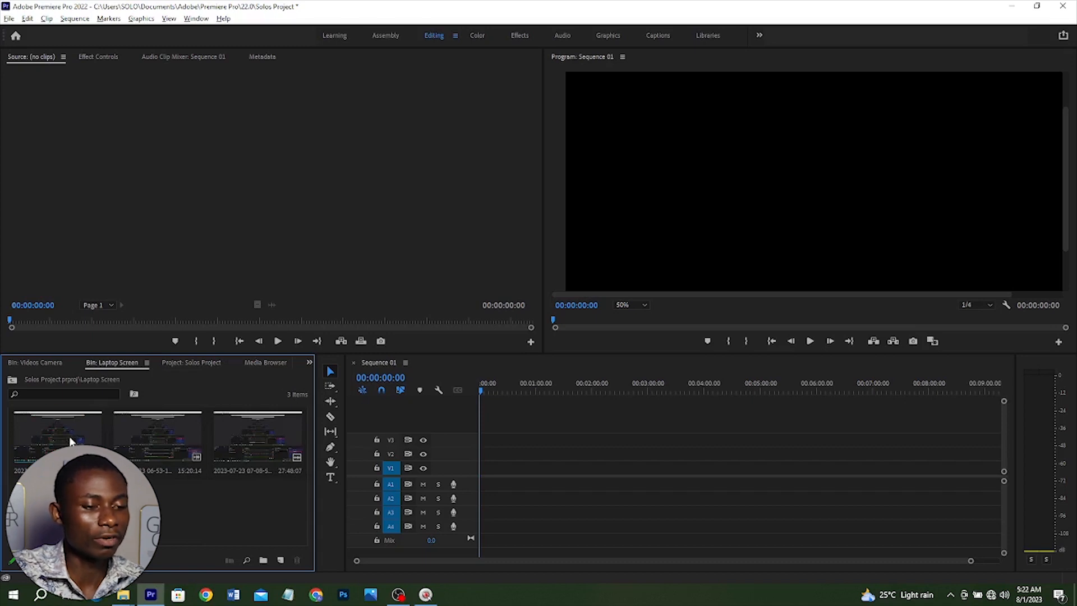
pyautogui.moveTo(69, 441); pyautogui.dragTo(340, 439)
pyautogui.press('Escape')
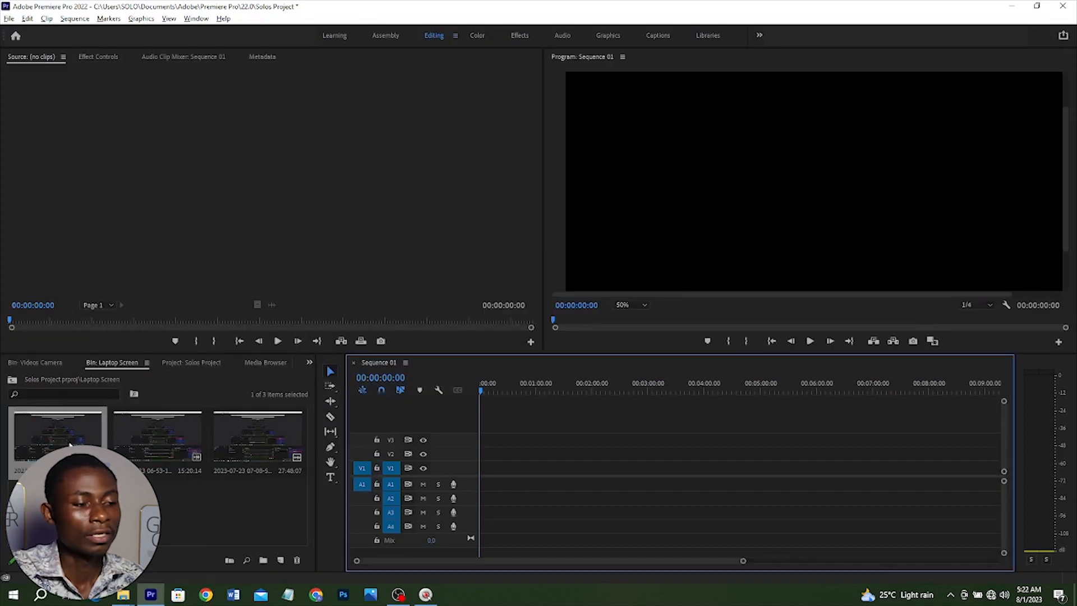
pyautogui.moveTo(143, 418); pyautogui.dragTo(471, 475)
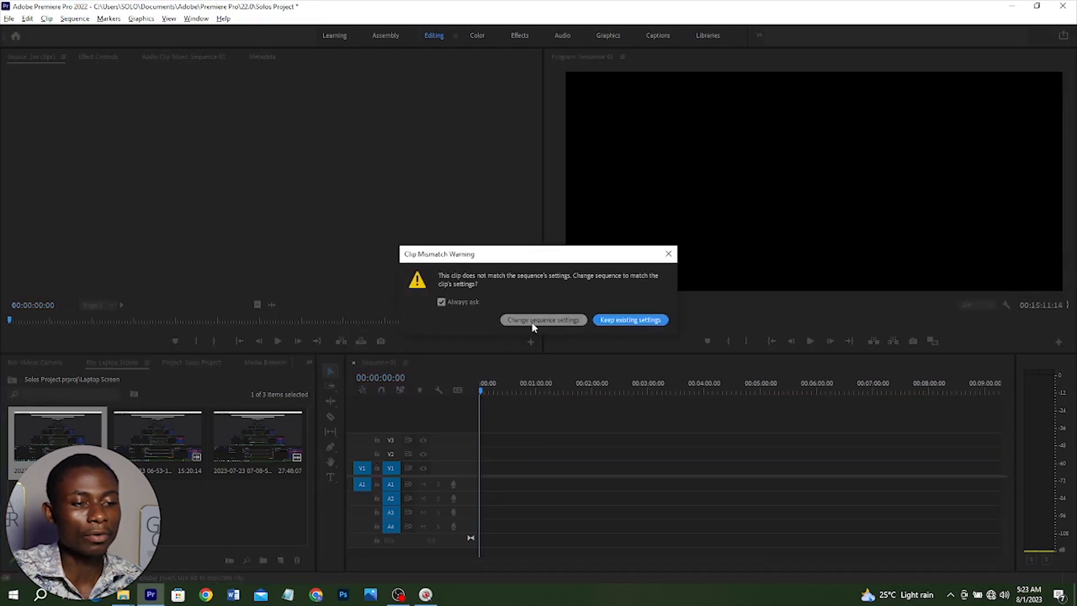
pyautogui.click(549, 320)
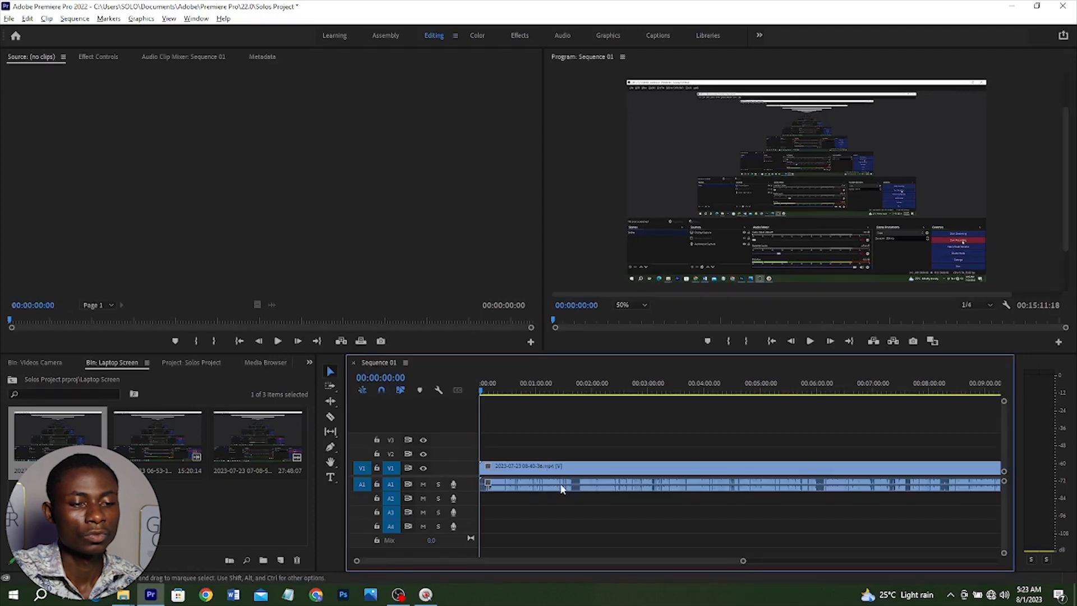
# Select the 08-40-36 clip on V1 and show its Effect Controls.
pyautogui.moveTo(542, 470)
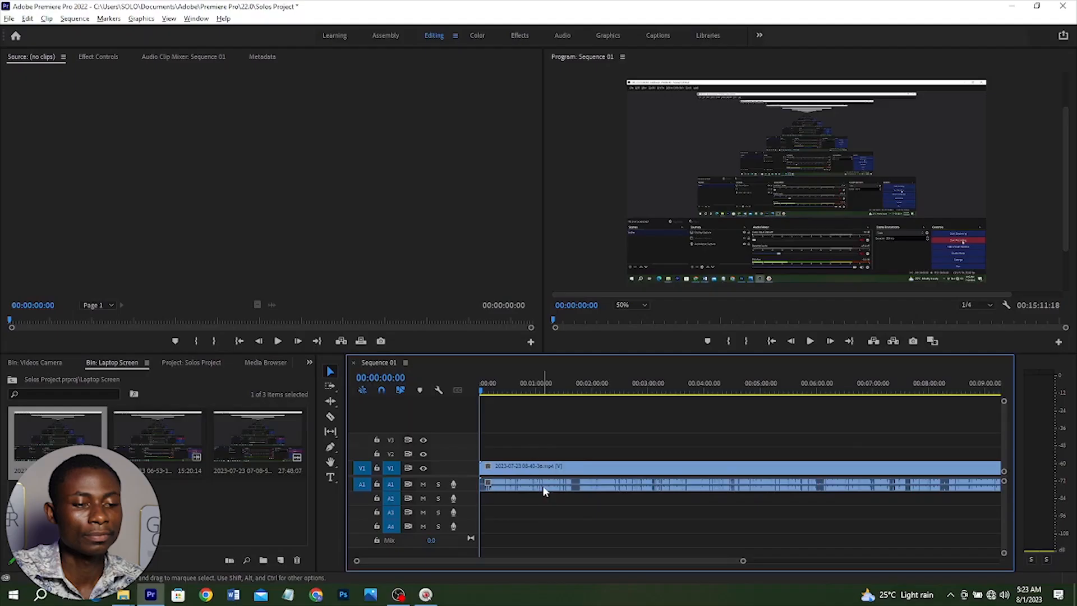
pyautogui.click(514, 470)
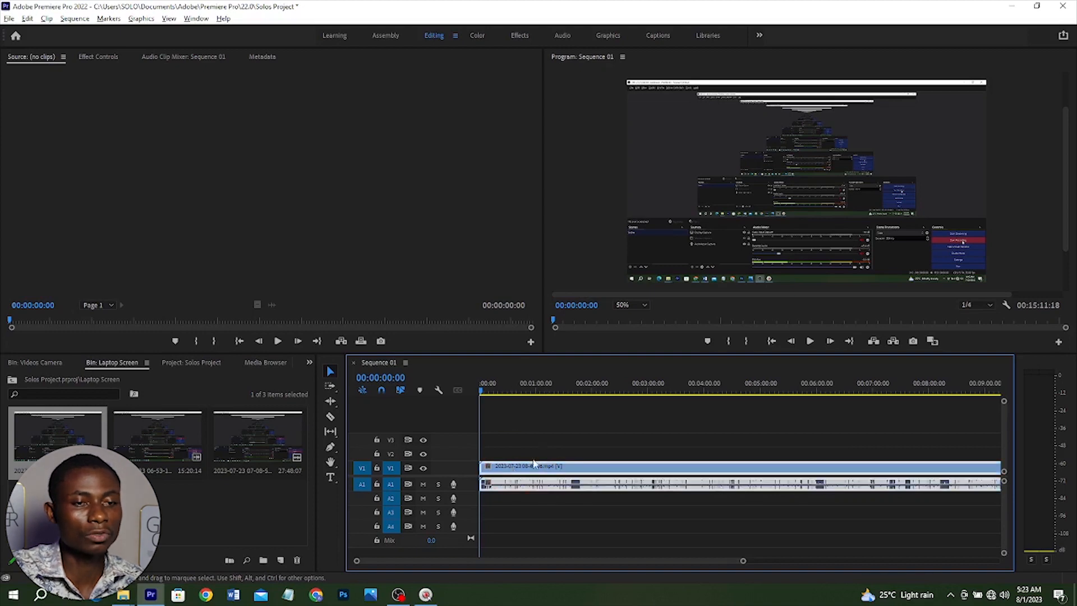
pyautogui.click(103, 57)
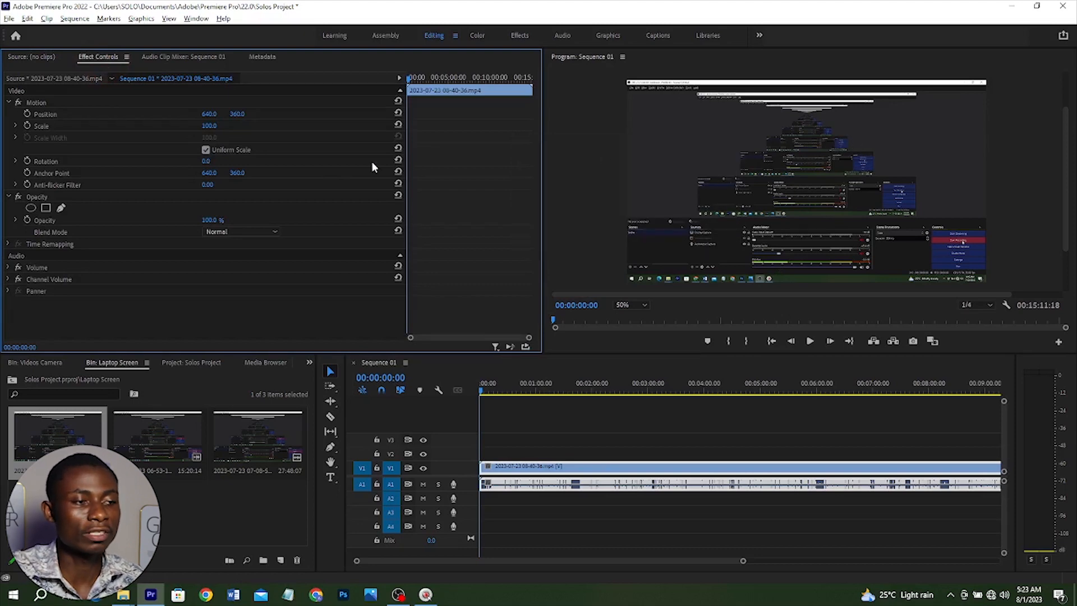
# Try scaling the clip to about 65 and shifting its position, and undo these motion changes.
pyautogui.moveTo(209, 125)
pyautogui.mouseDown()
pyautogui.moveTo(219, 126)
pyautogui.moveTo(156, 125)
pyautogui.moveTo(258, 116)
pyautogui.moveTo(214, 115)
pyautogui.mouseUp()
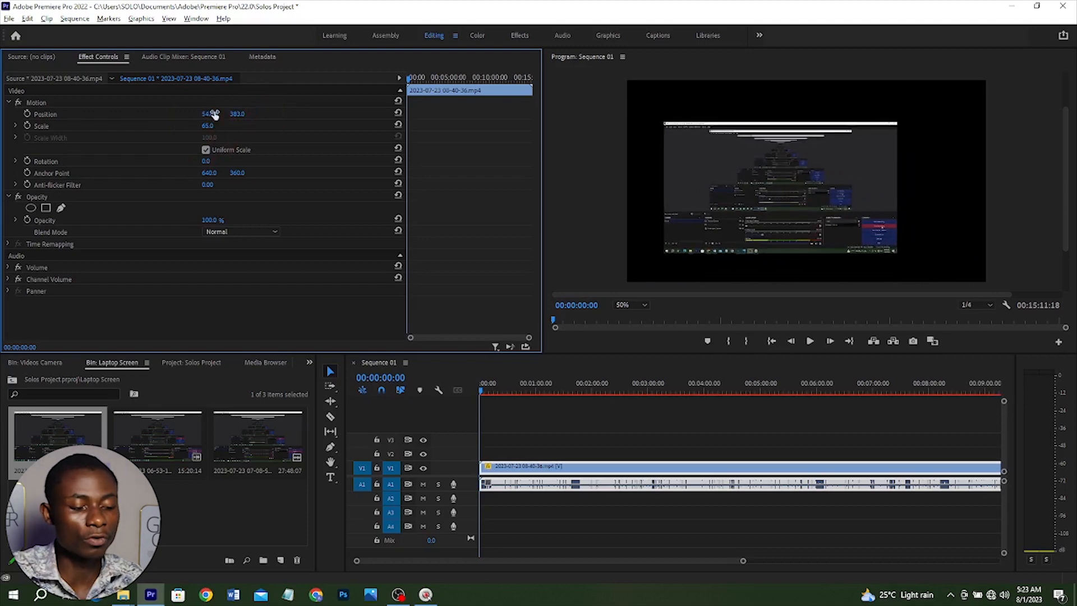
pyautogui.hotkey('ctrl', 'z')
pyautogui.hotkey('ctrl', 'z')
pyautogui.hotkey('ctrl', 'z')
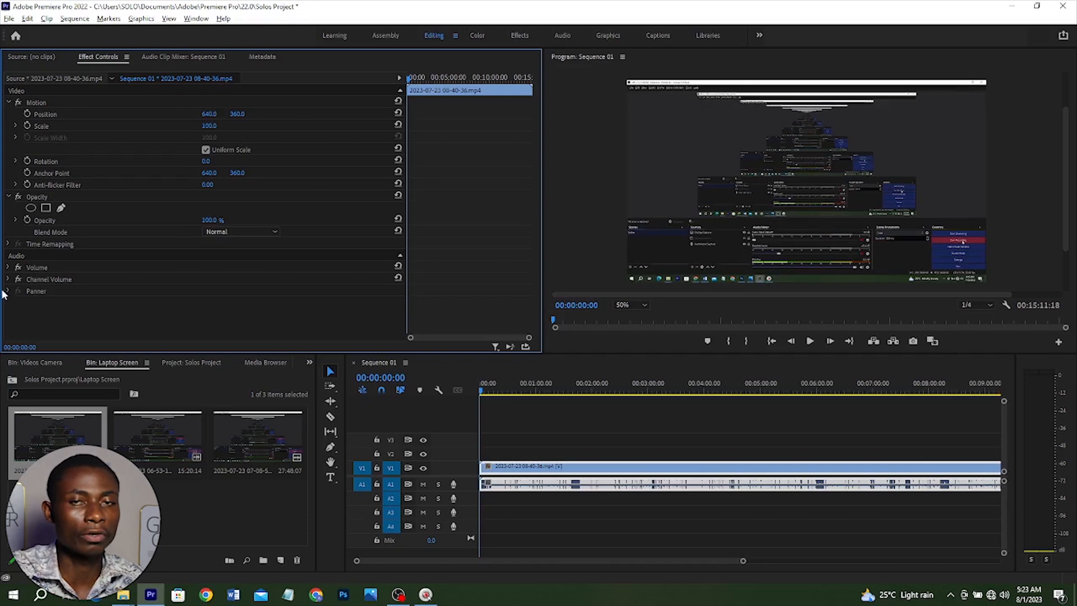
# Open the clip MVI_6232.MOV from the Videos Camera bin in the Source monitor.
pyautogui.click(21, 376)
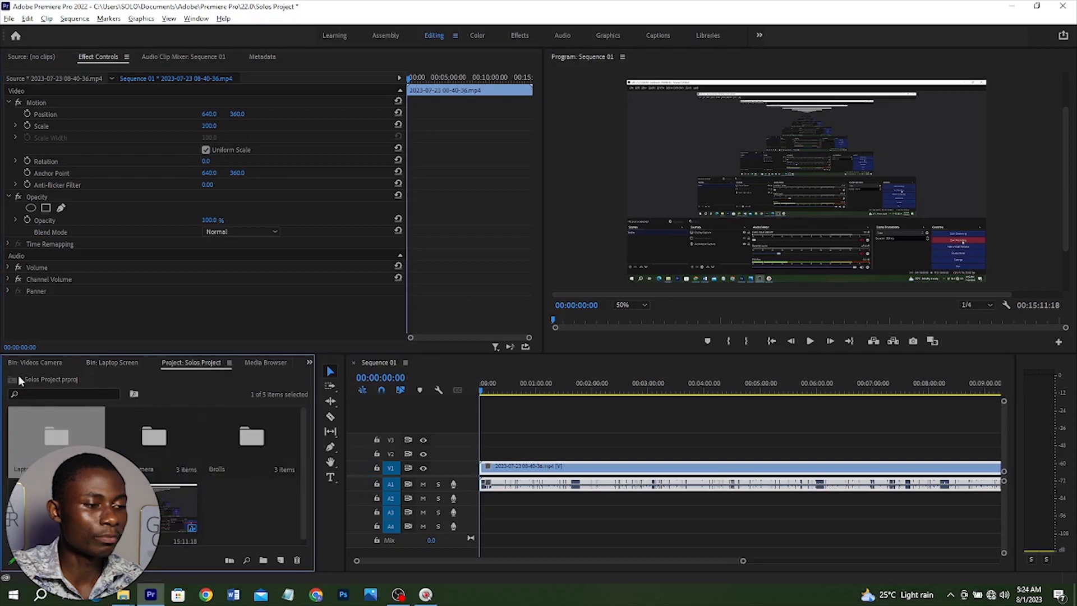
pyautogui.doubleClick(164, 442)
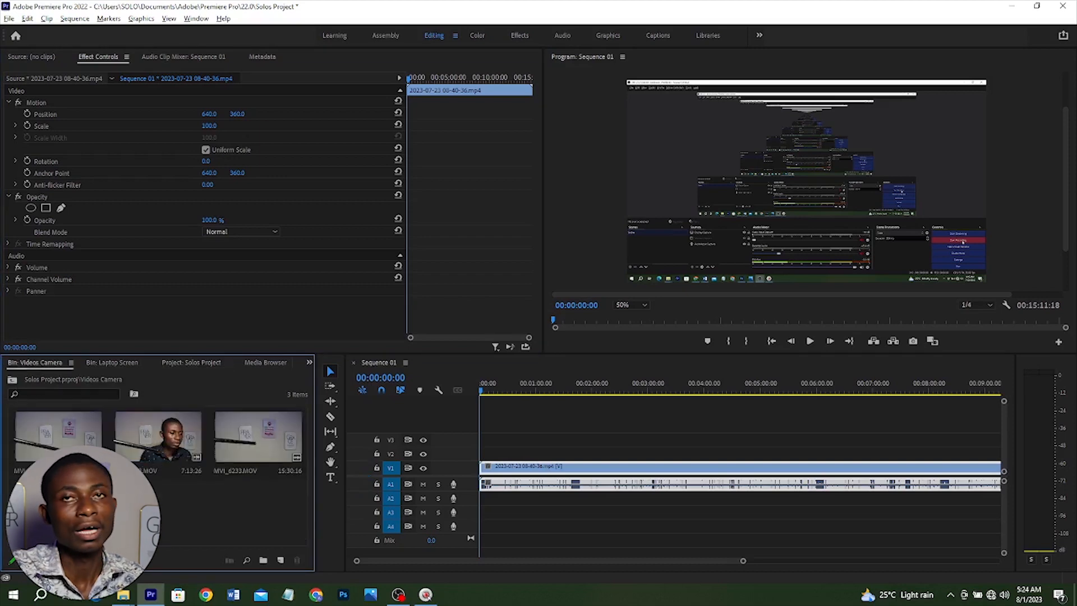
pyautogui.click(147, 434)
pyautogui.doubleClick(147, 434)
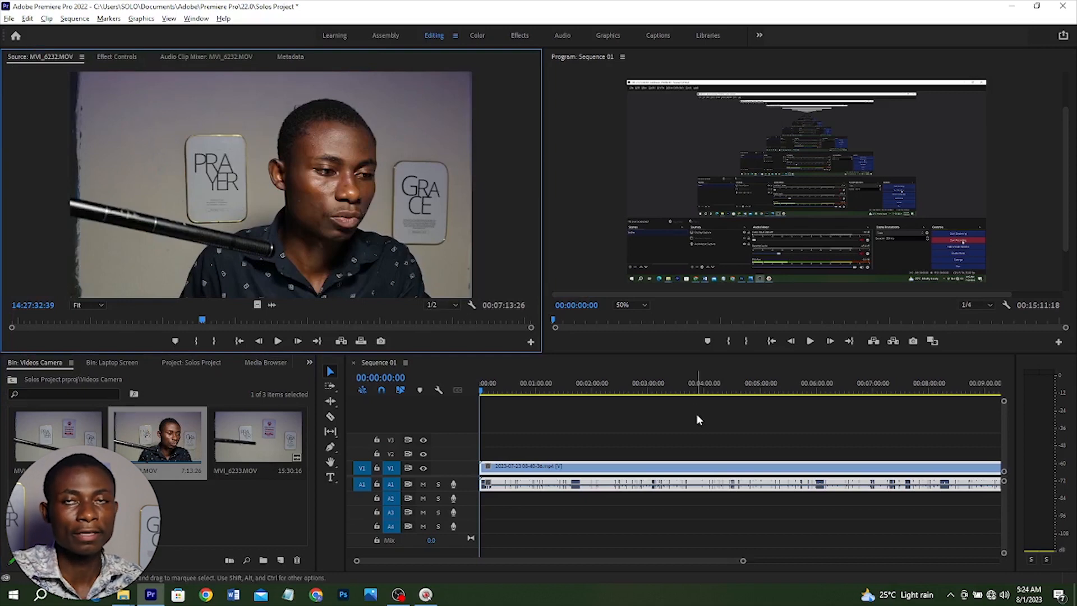
# Mark an In point at 14:25:44:29 and an Out point at 14:27:21:34 in MVI_6232.MOV.
pyautogui.click(200, 319)
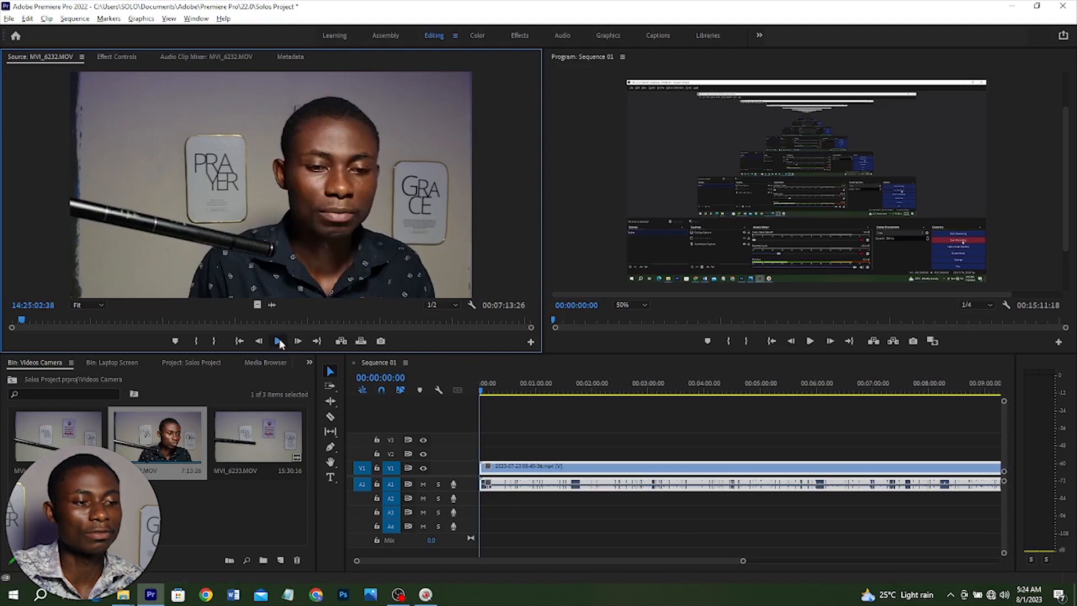
pyautogui.click(32, 319)
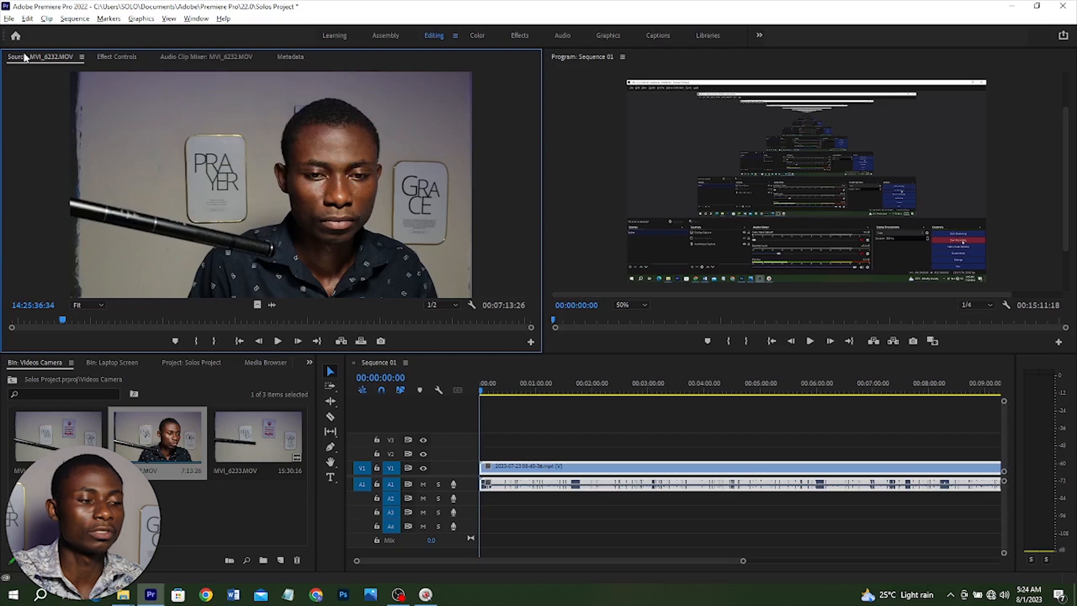
pyautogui.click(73, 320)
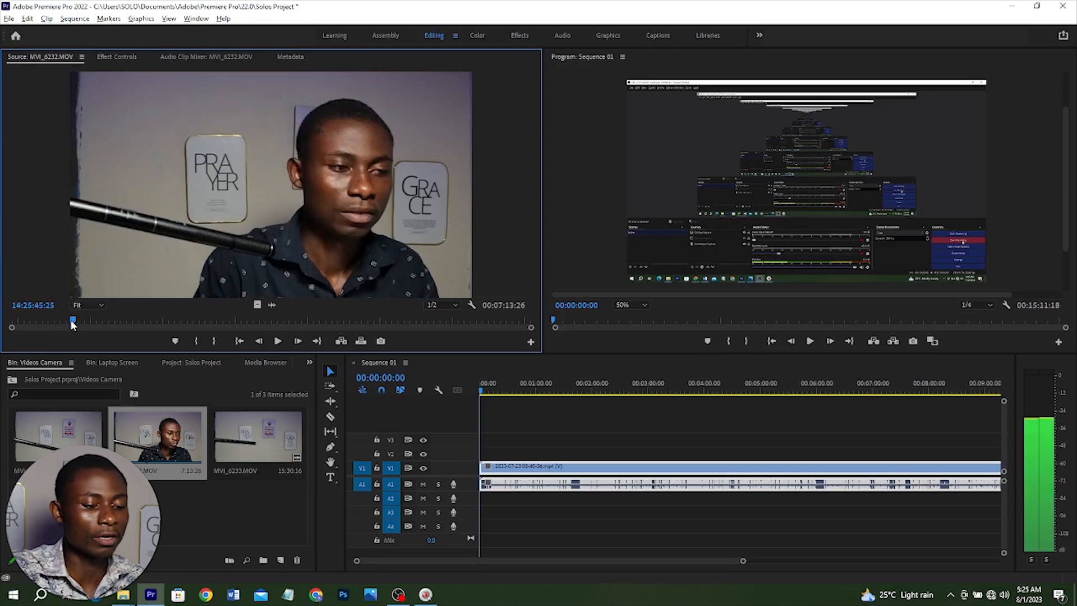
pyautogui.click(71, 320)
pyautogui.press('i')
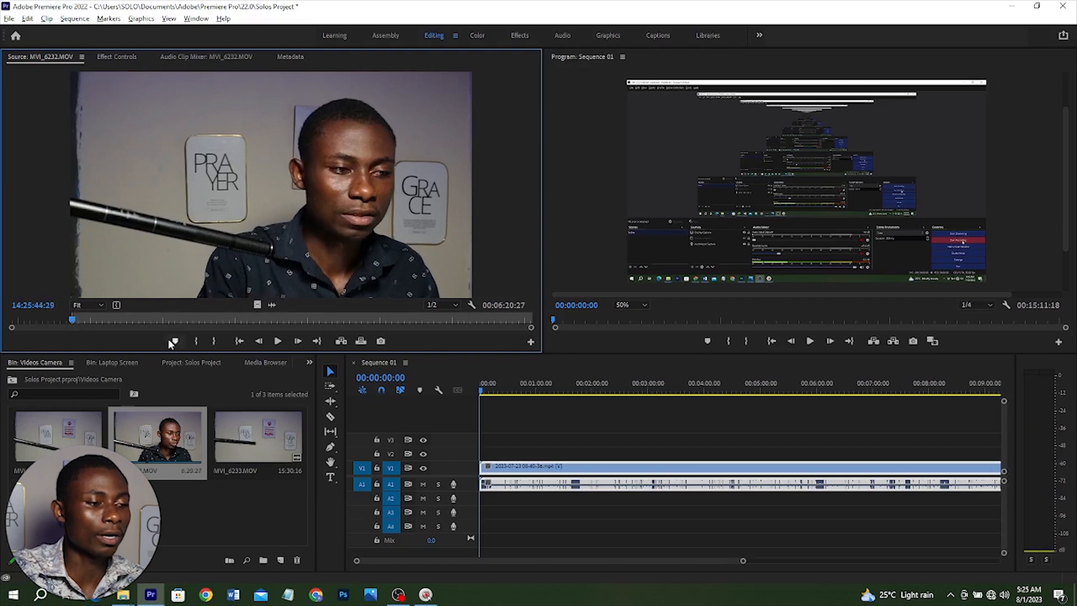
pyautogui.click(190, 319)
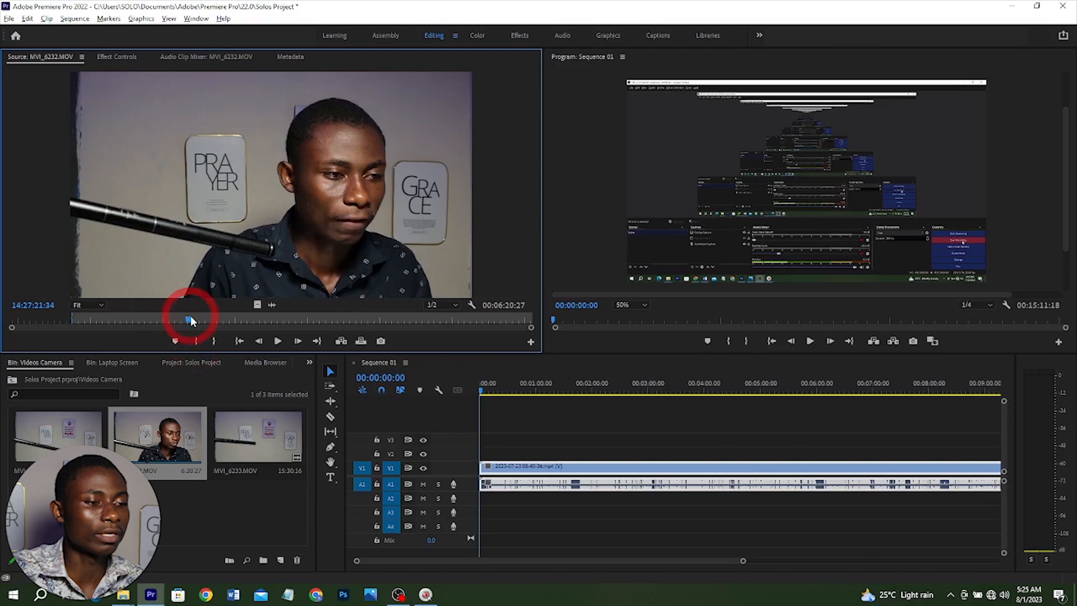
pyautogui.click(215, 341)
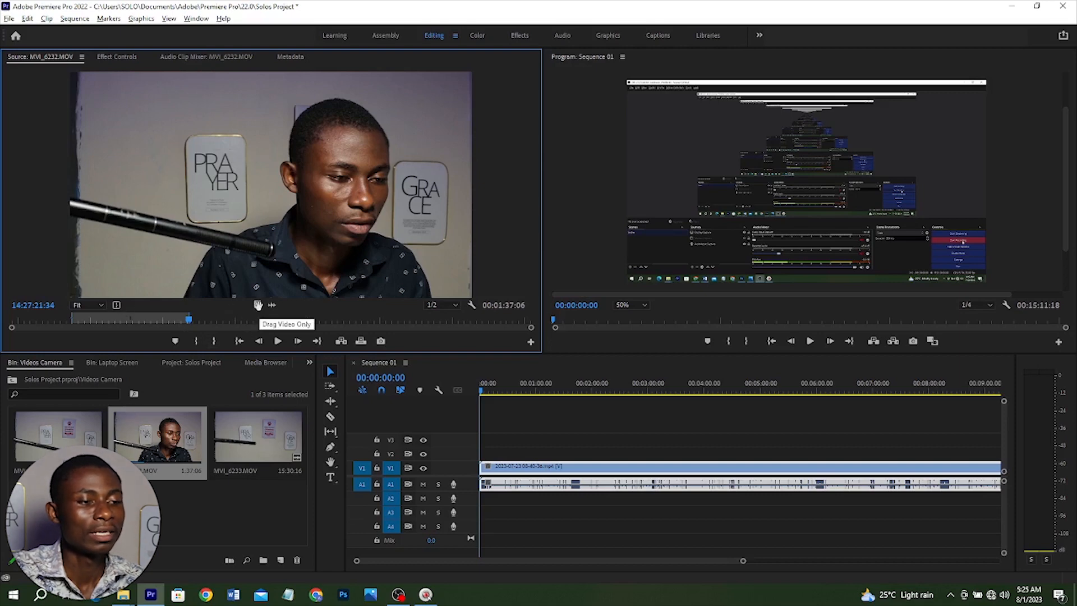
# Add only the video of the marked range to V4 at about 00:00:30 and only its audio to A2 beneath it.
pyautogui.moveTo(257, 304); pyautogui.dragTo(503, 428)
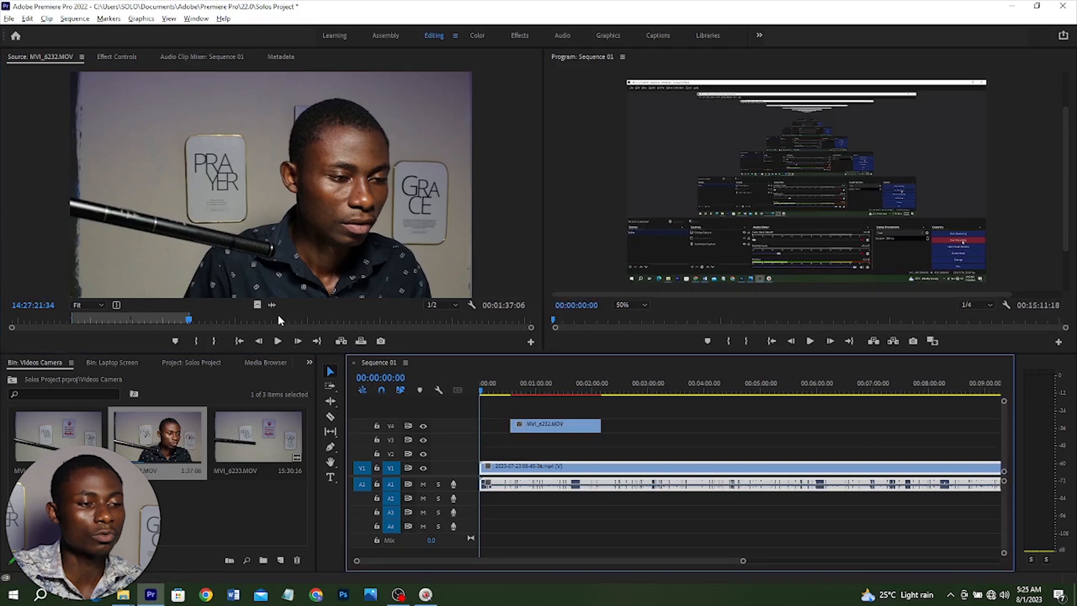
pyautogui.moveTo(272, 305); pyautogui.dragTo(534, 472)
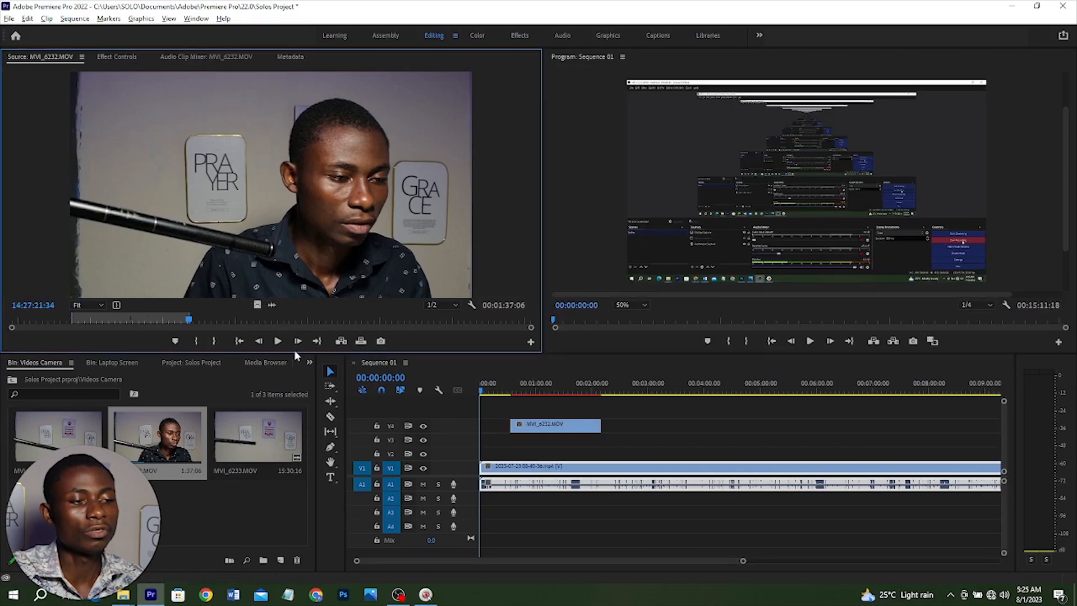
pyautogui.moveTo(272, 305); pyautogui.dragTo(512, 497)
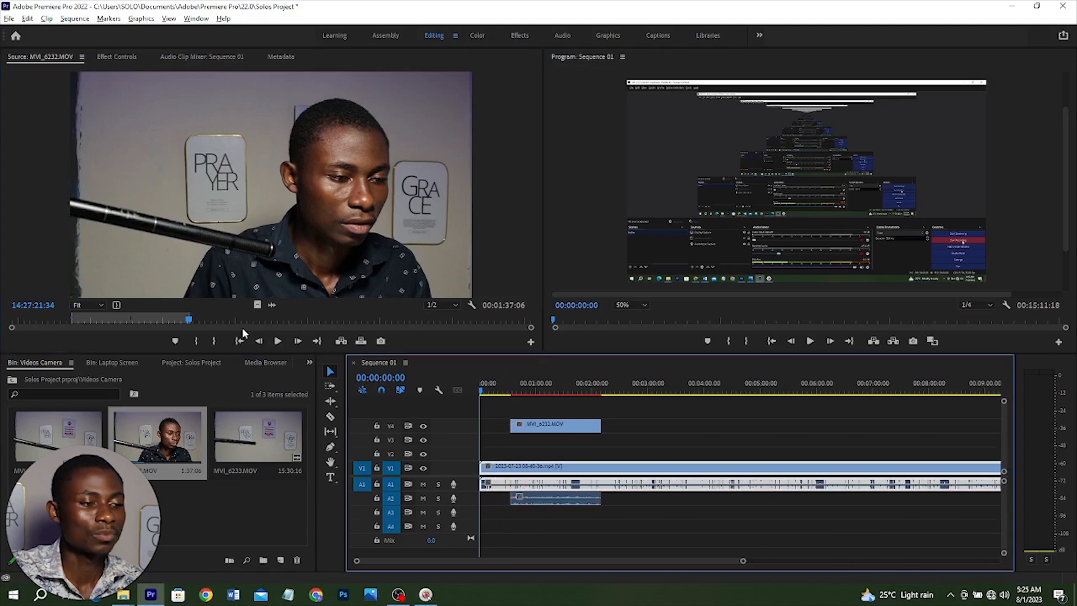
# Add the marked range with both video and audio to V3 and A3, starting just before 00:03:00.
pyautogui.click(147, 316)
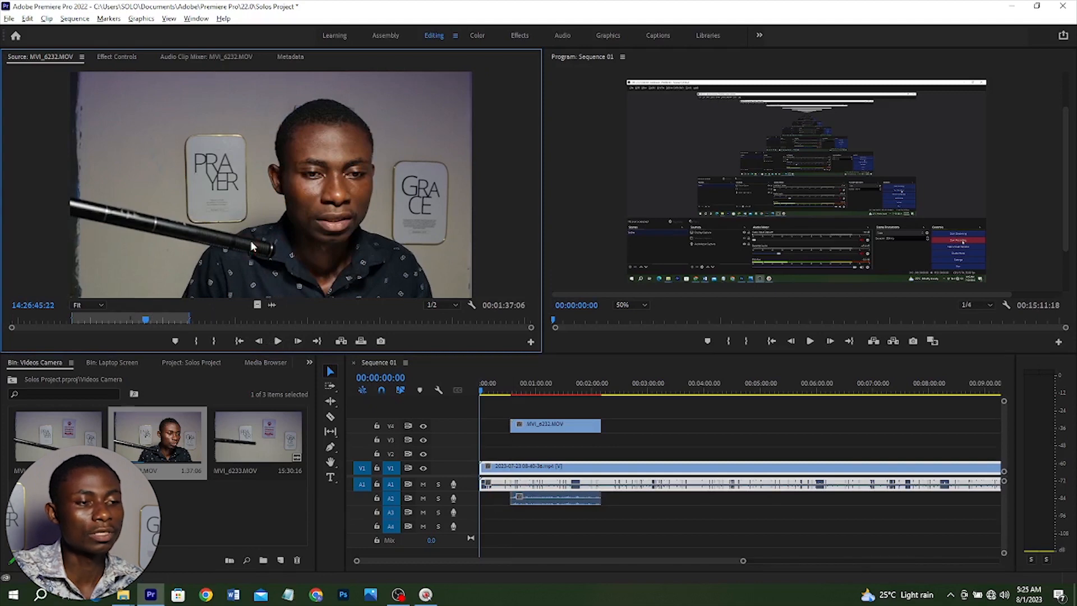
pyautogui.moveTo(539, 385); pyautogui.dragTo(644, 439)
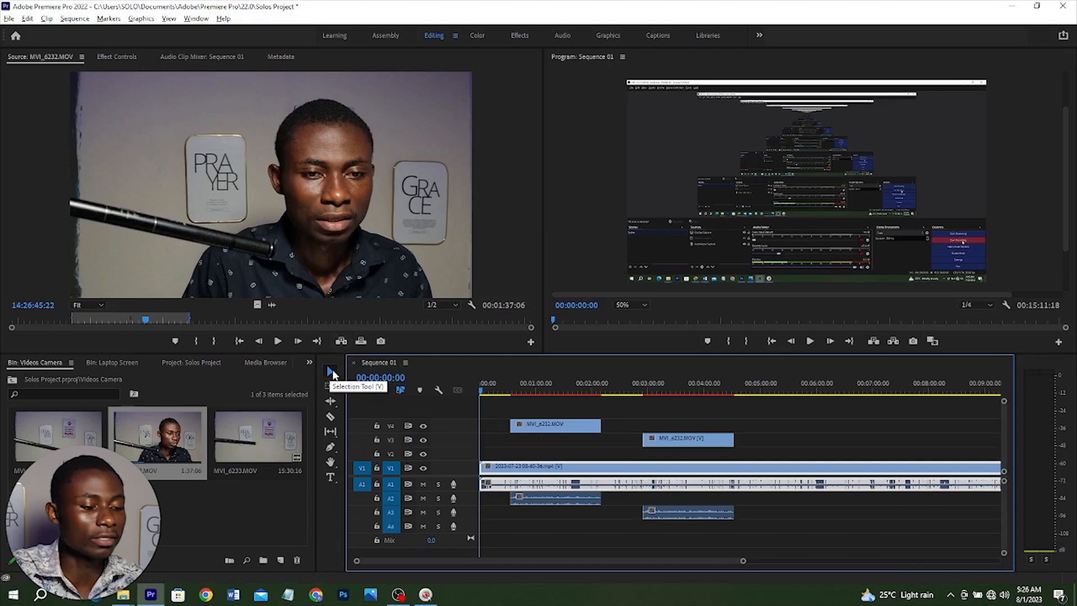
# Move the MVI_6232.MOV clip from V4 down to V3, and shift the linked clip on V3 and A3 to just before 00:05:00.
pyautogui.click(554, 428)
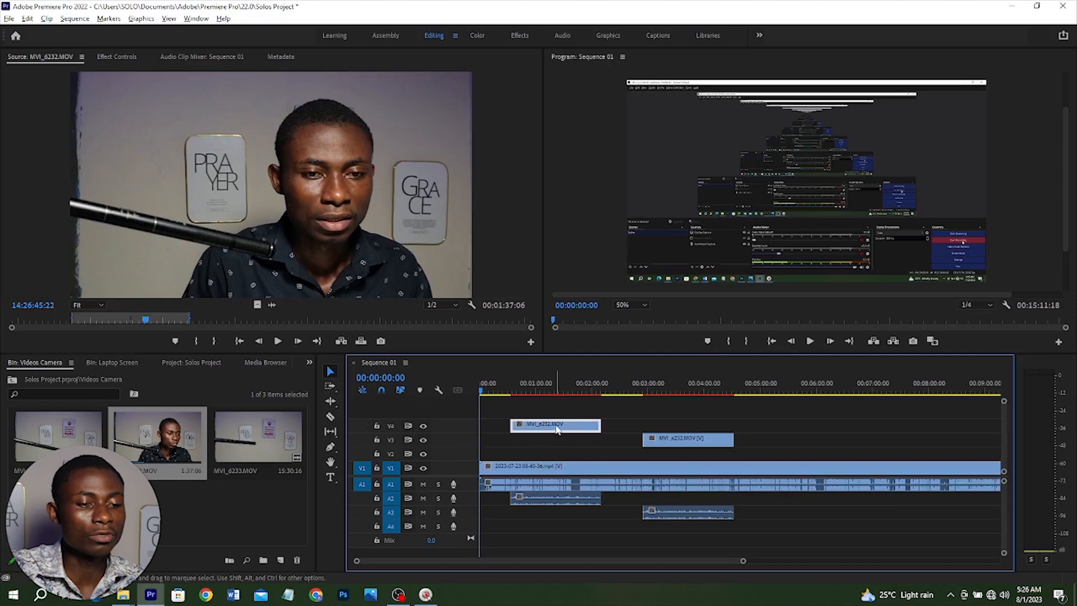
pyautogui.moveTo(557, 430); pyautogui.dragTo(603, 444)
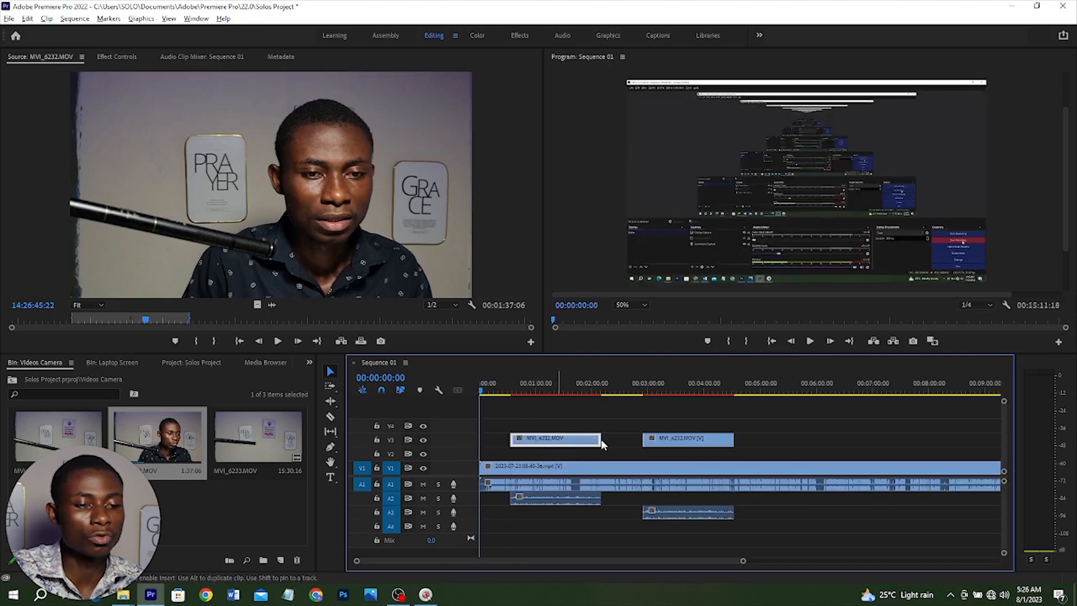
pyautogui.moveTo(681, 440); pyautogui.dragTo(775, 445)
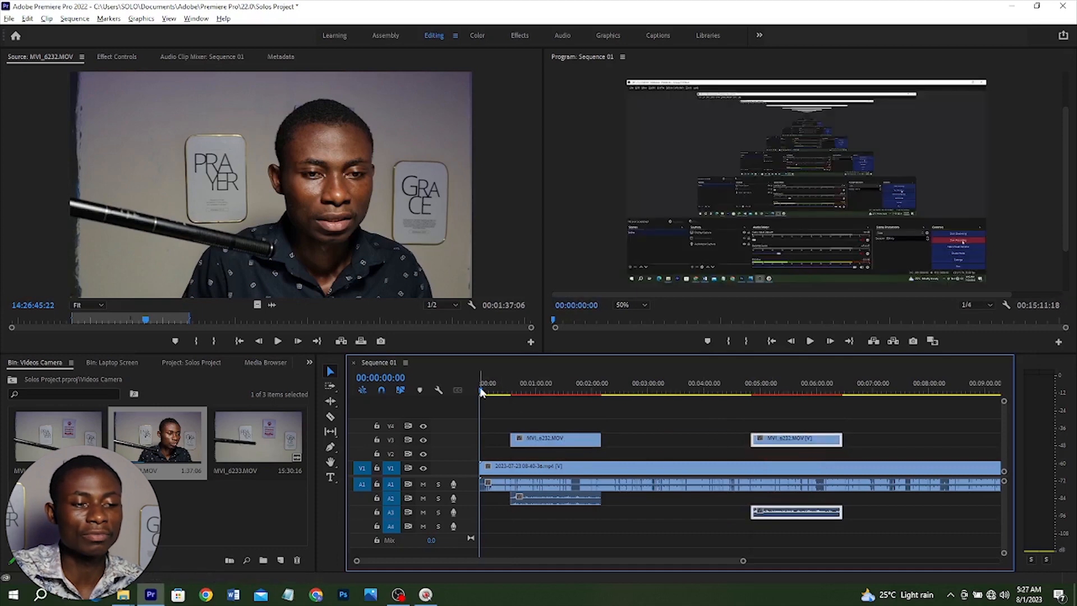
# Cut the 08-40-36 screen recording at 00:00:10:05 with the Razor tool and delete the part before the cut.
pyautogui.moveTo(481, 392); pyautogui.dragTo(489, 394)
pyautogui.moveTo(489, 392); pyautogui.dragTo(487, 394)
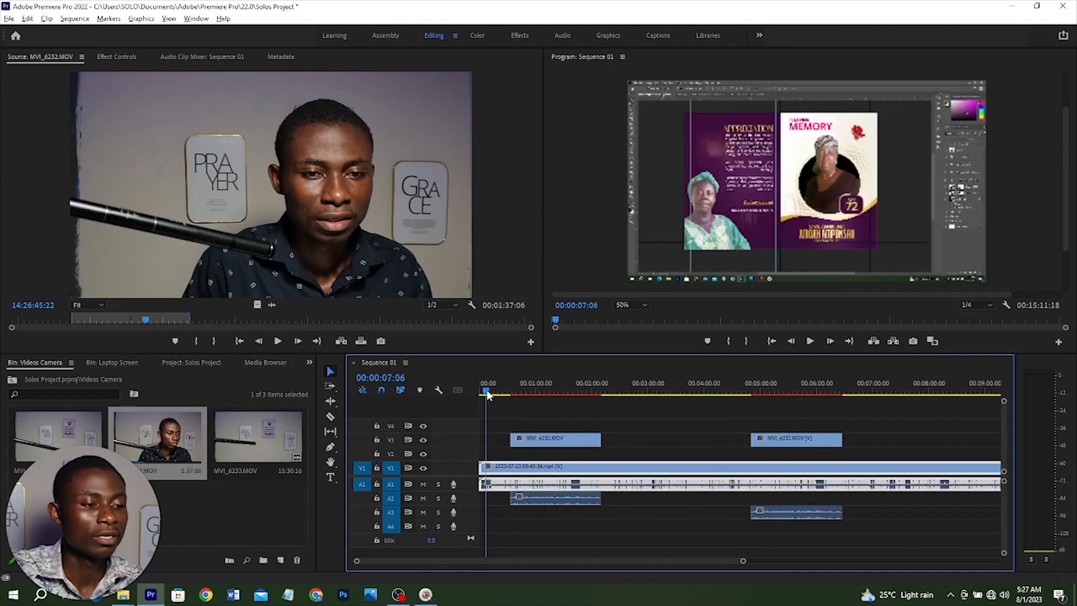
pyautogui.moveTo(486, 390); pyautogui.dragTo(488, 391)
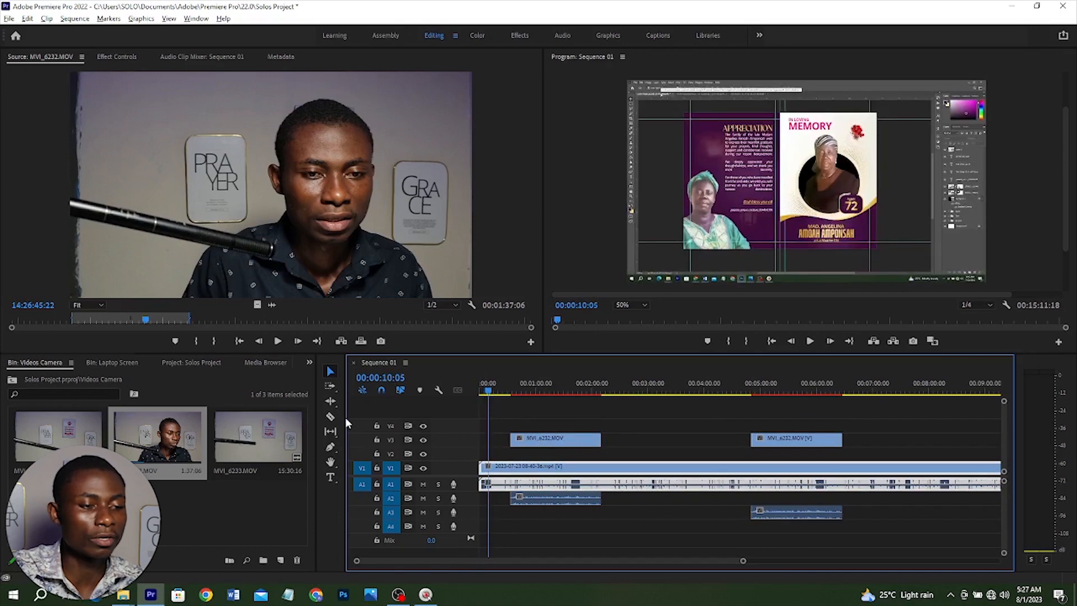
pyautogui.click(330, 416)
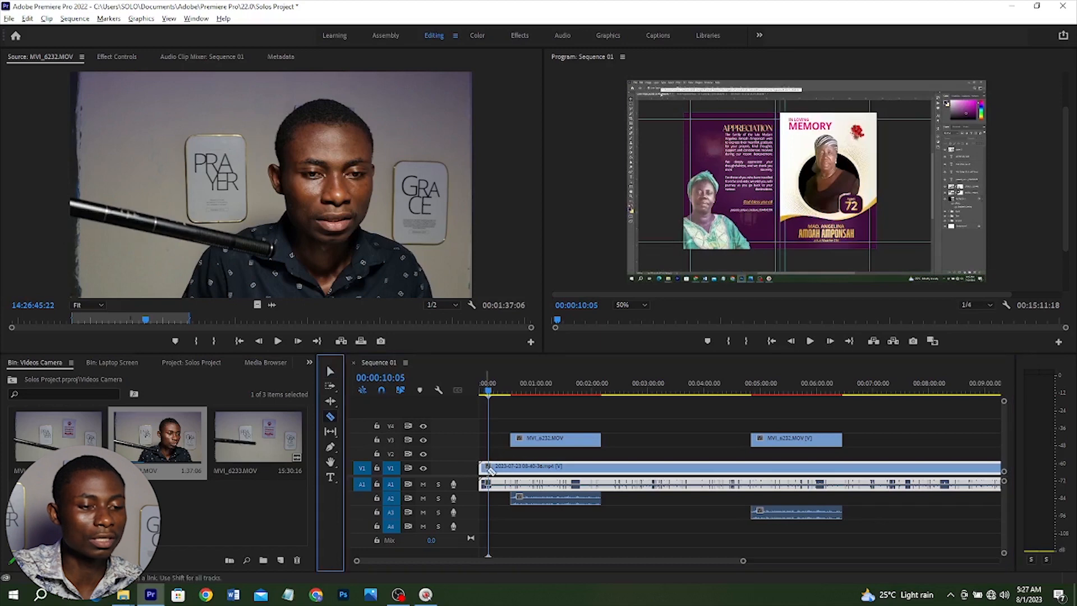
pyautogui.click(488, 470)
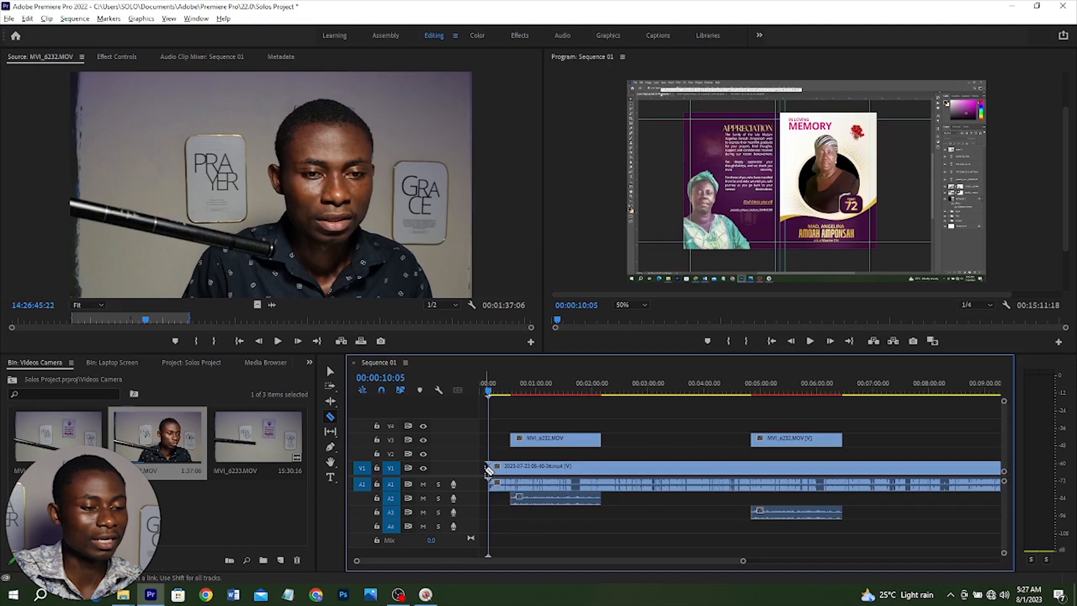
pyautogui.press('z')
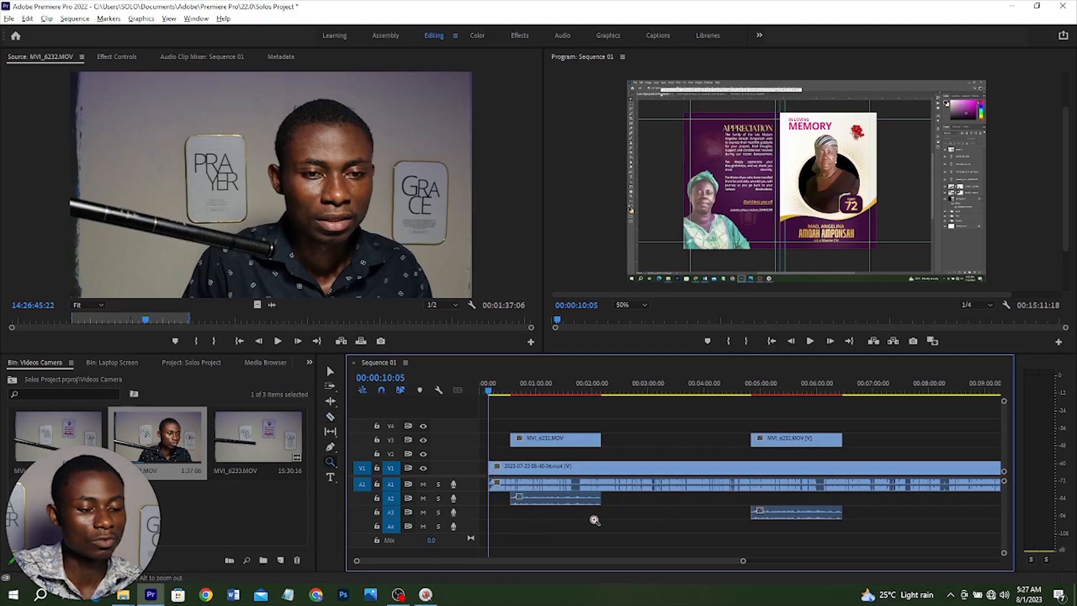
# Zoom the timeline in on the opening of the sequence and increase the height of the video tracks.
pyautogui.press('v')
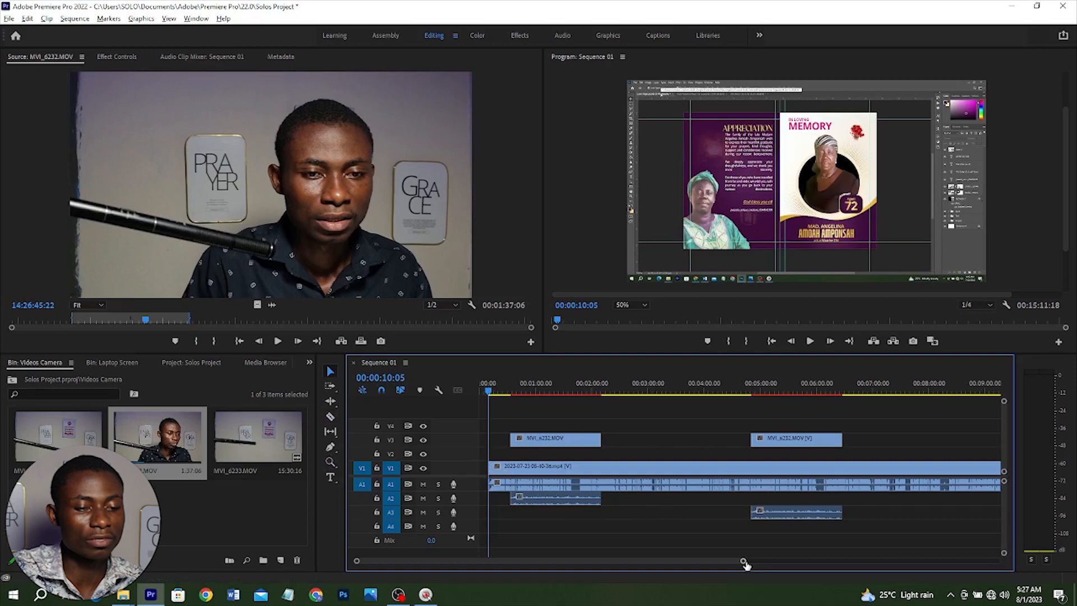
pyautogui.moveTo(744, 561); pyautogui.dragTo(707, 567)
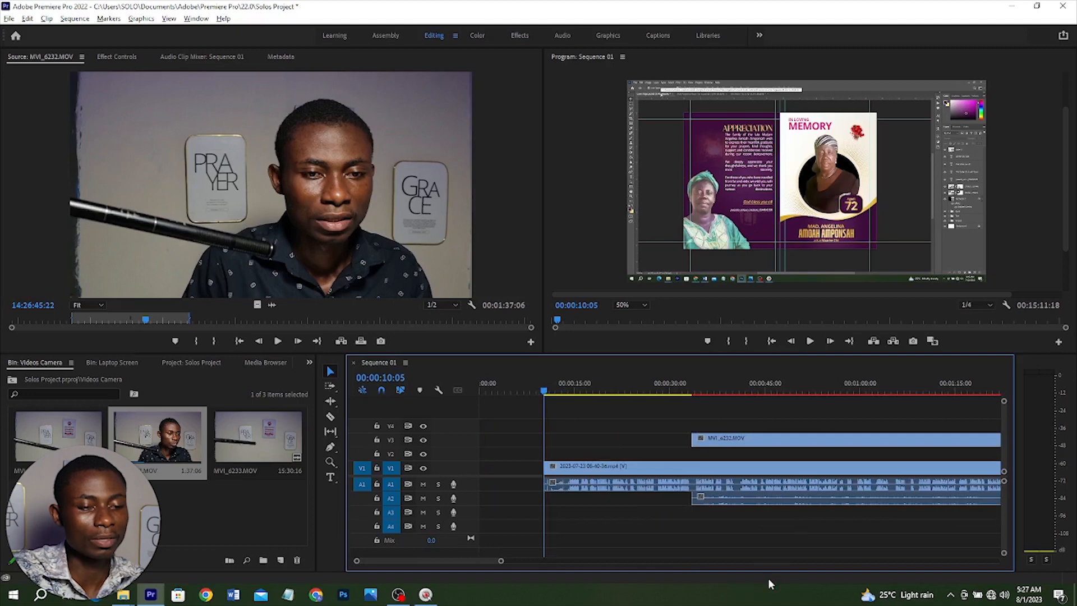
pyautogui.hotkey('ctrl', '=')
pyautogui.hotkey('ctrl', '=')
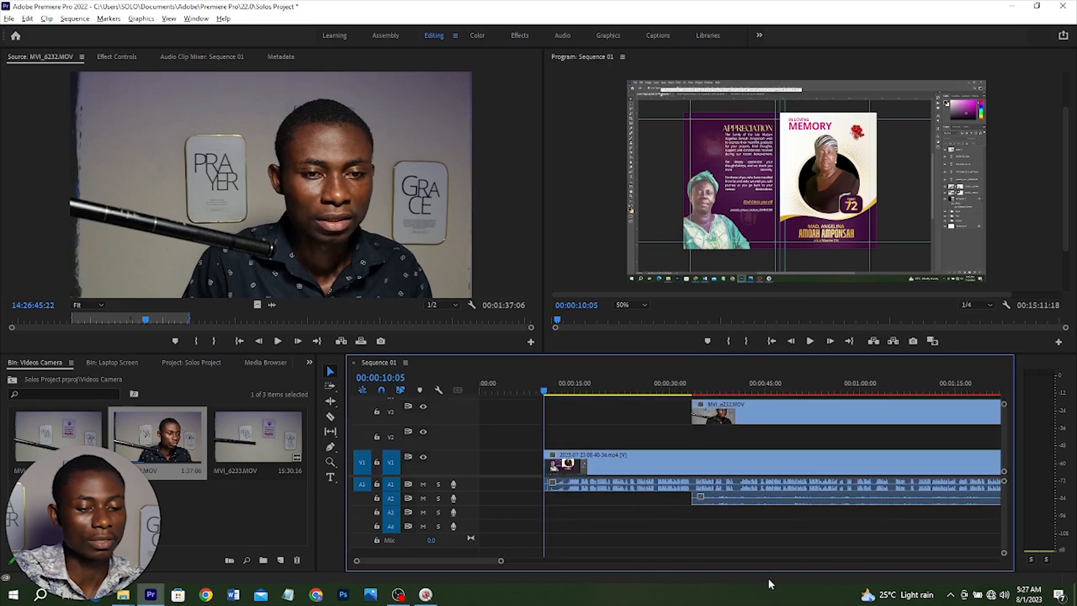
pyautogui.press('=')
pyautogui.press('=')
pyautogui.press('=')
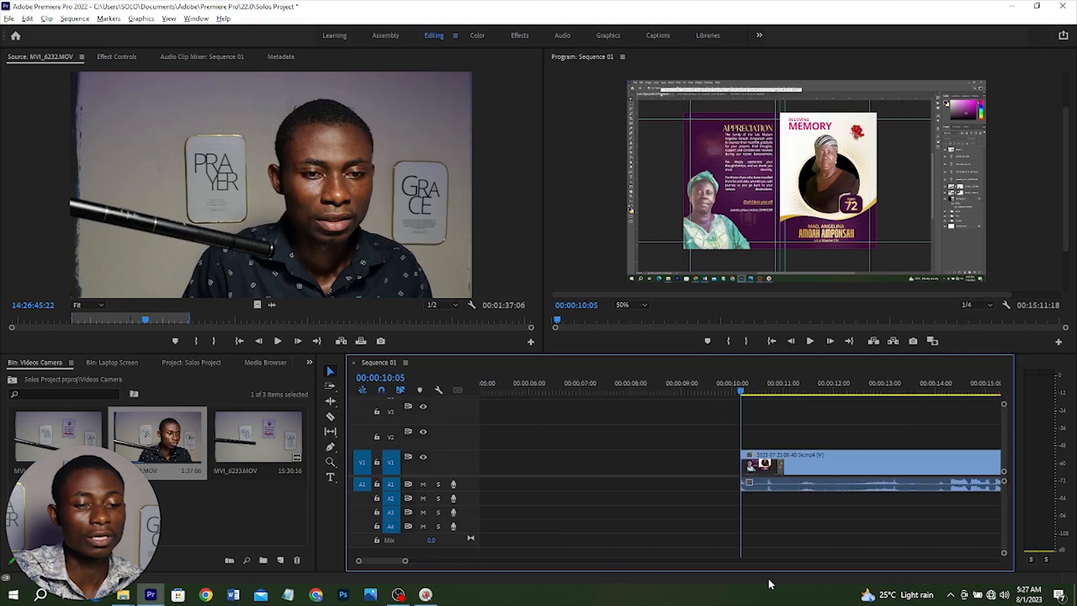
pyautogui.press('-')
pyautogui.press('-')
pyautogui.press('-')
pyautogui.press('-')
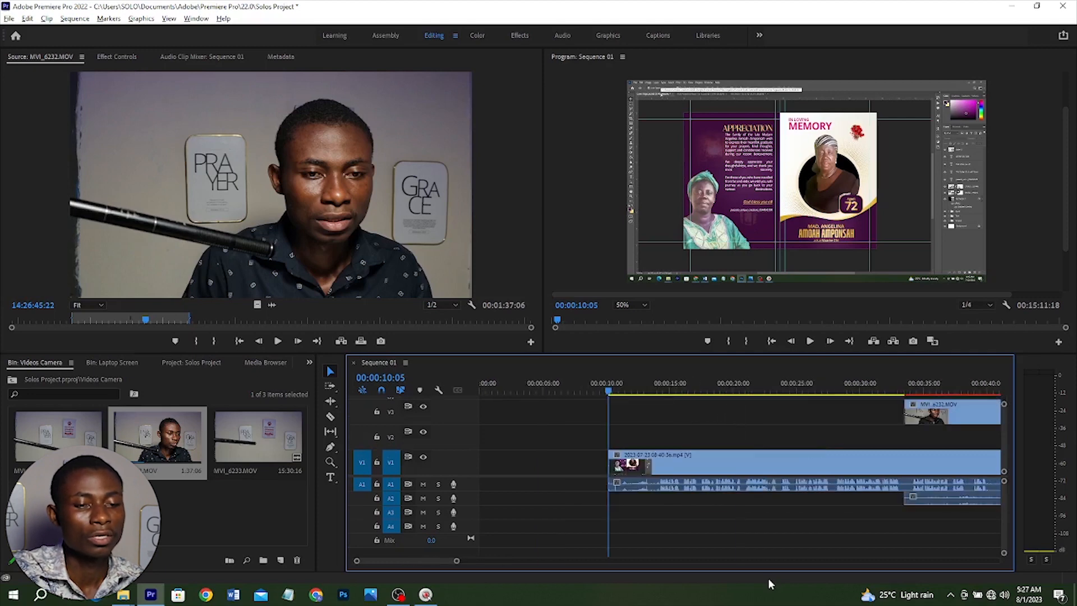
pyautogui.press('=')
pyautogui.press('=')
pyautogui.press('=')
pyautogui.press('=')
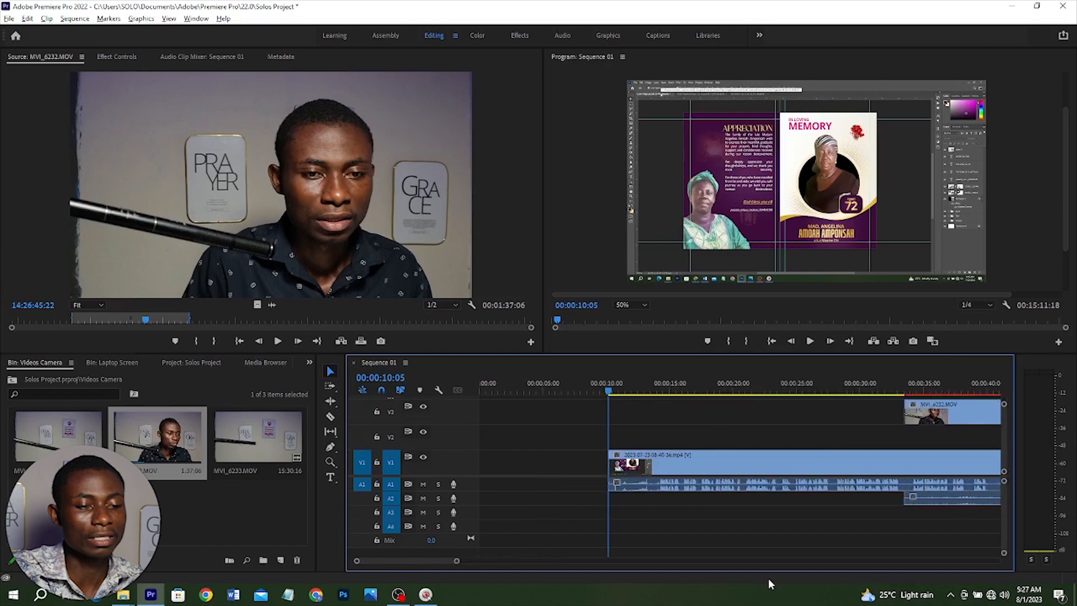
pyautogui.press('-')
pyautogui.press('-')
pyautogui.press('-')
pyautogui.press('-')
pyautogui.press('-')
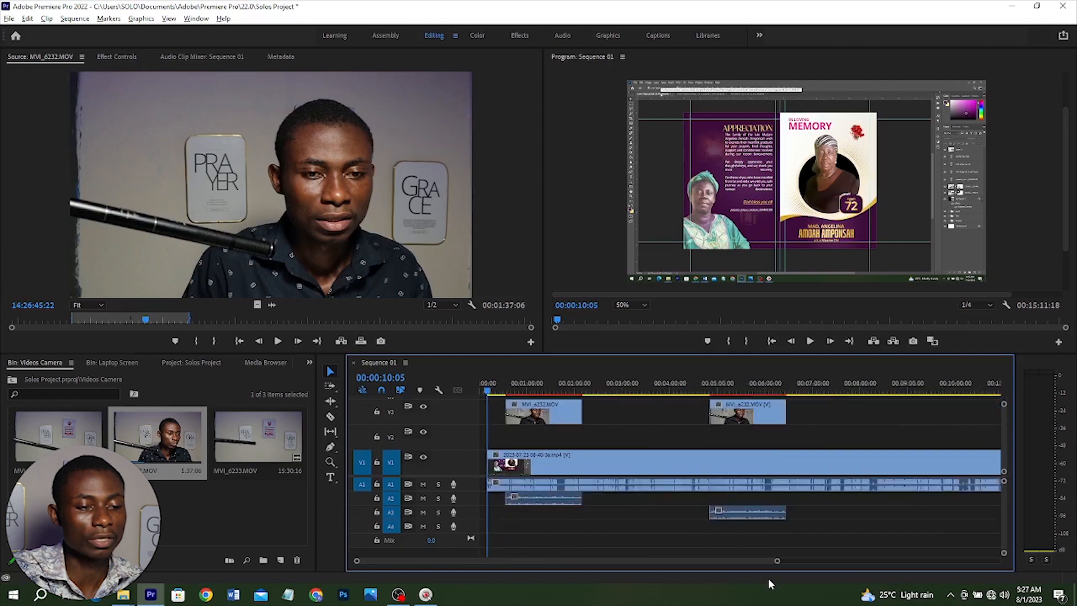
# Ripple delete the empty gap before the 08-40-36 screen recording on V1.
pyautogui.press('=')
pyautogui.press('=')
pyautogui.press('=')
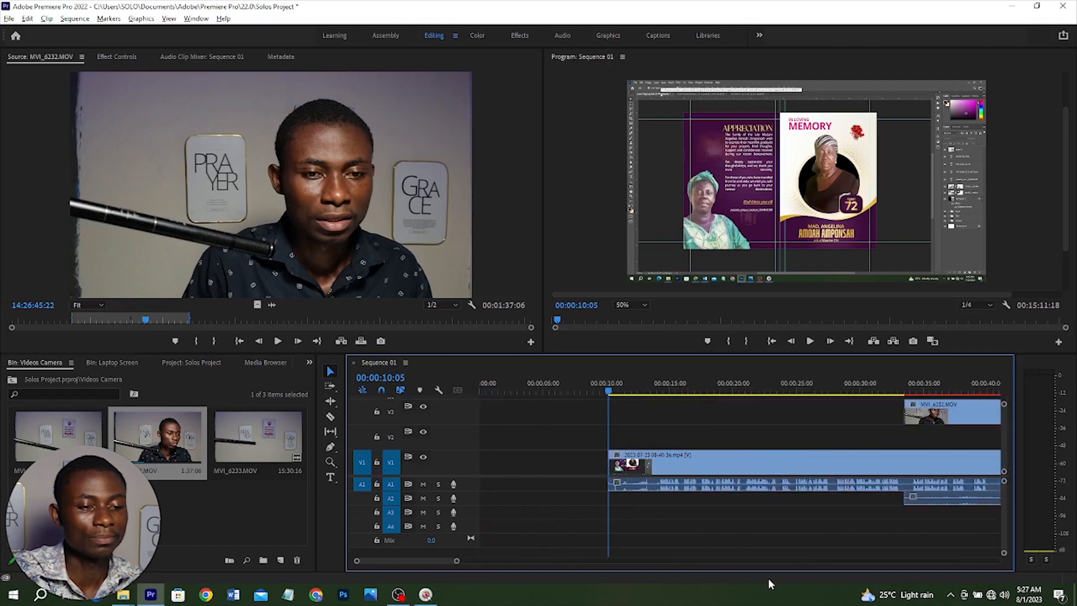
pyautogui.click(540, 466)
pyautogui.rightClick(551, 462)
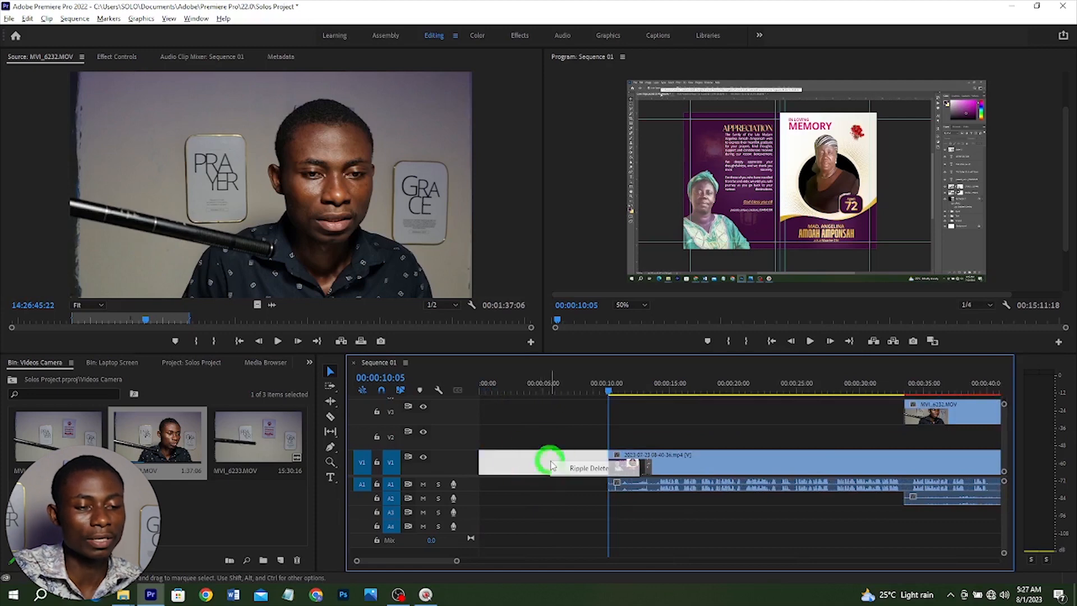
pyautogui.click(594, 472)
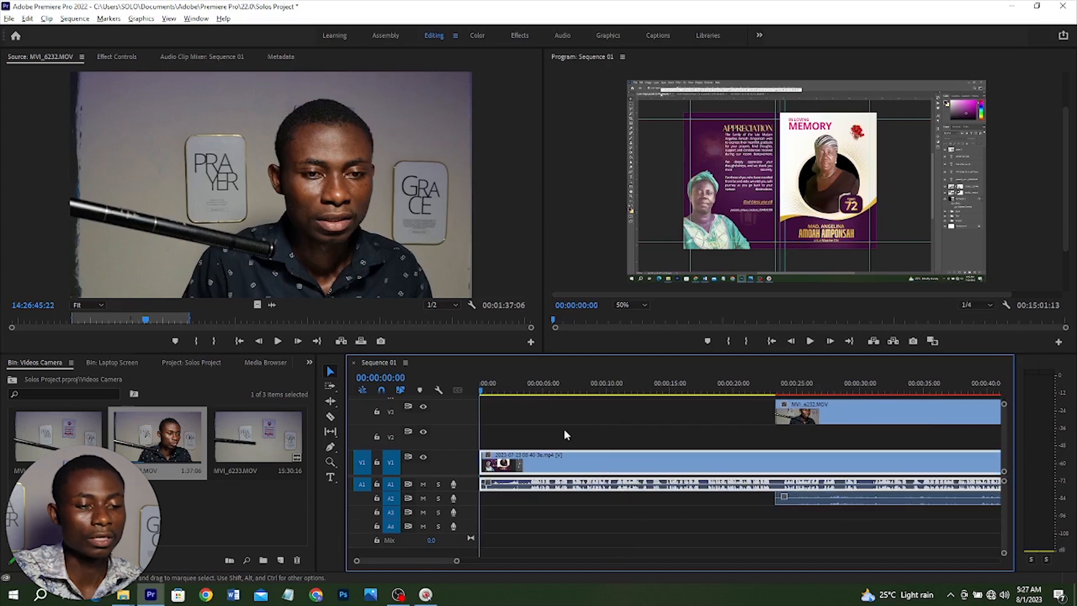
# Ripple trim the start of the 08-40-36 screen recording up to 00:00:03:23.
pyautogui.click(528, 389)
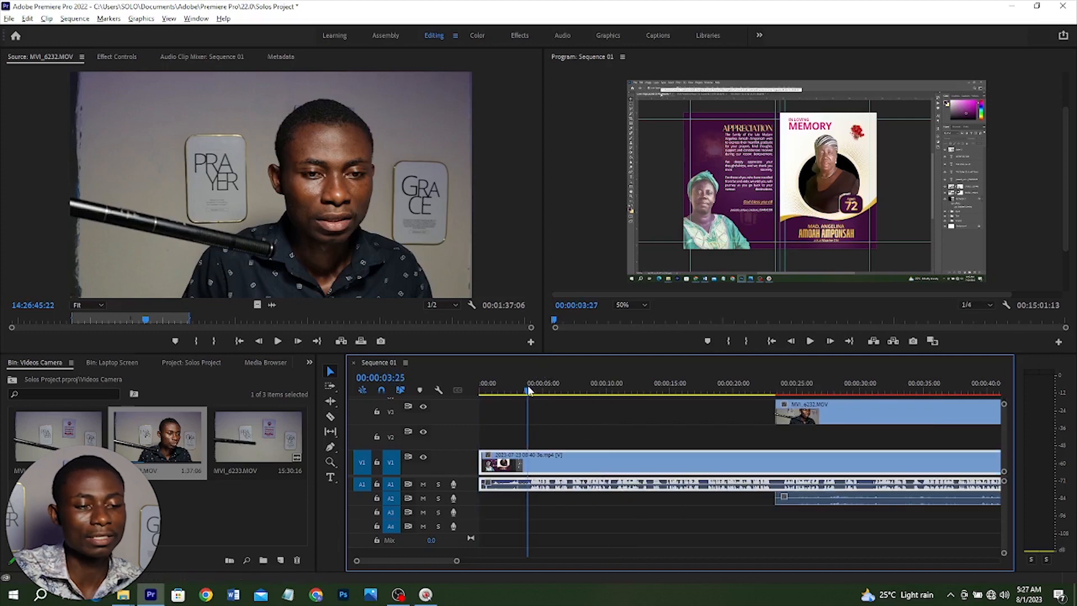
pyautogui.click(528, 391)
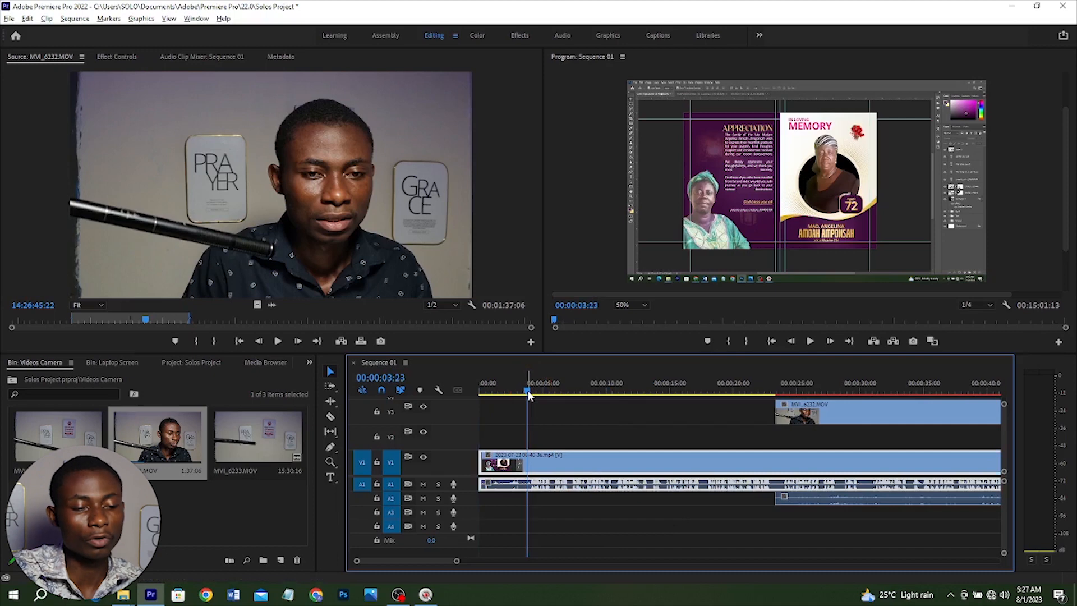
pyautogui.press('q')
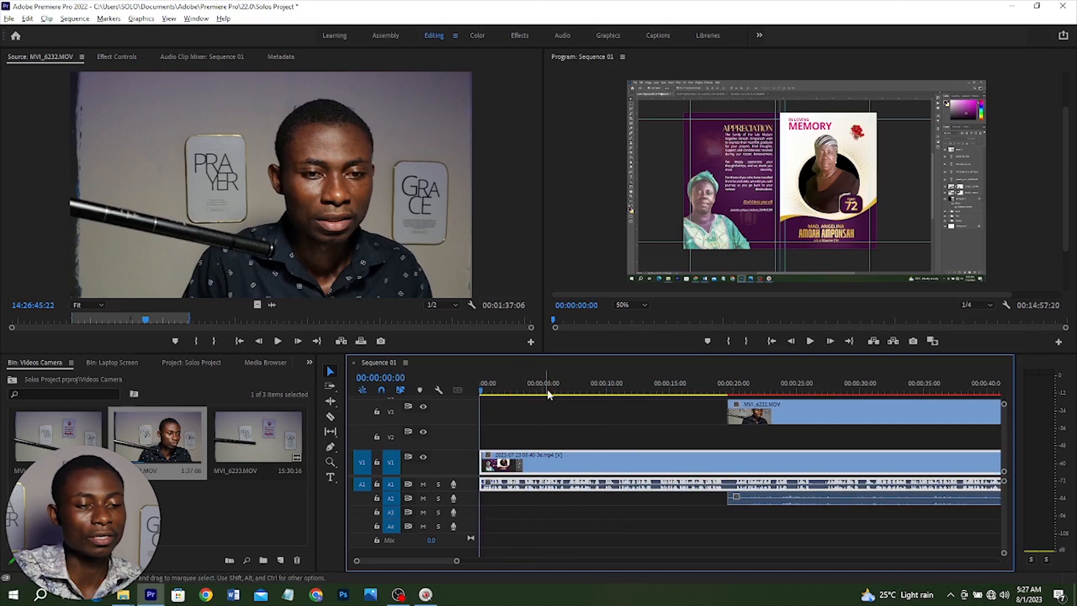
# Split the 08-40-36 screen recording at 00:00:05:09 and 00:00:14:02.
pyautogui.click(548, 392)
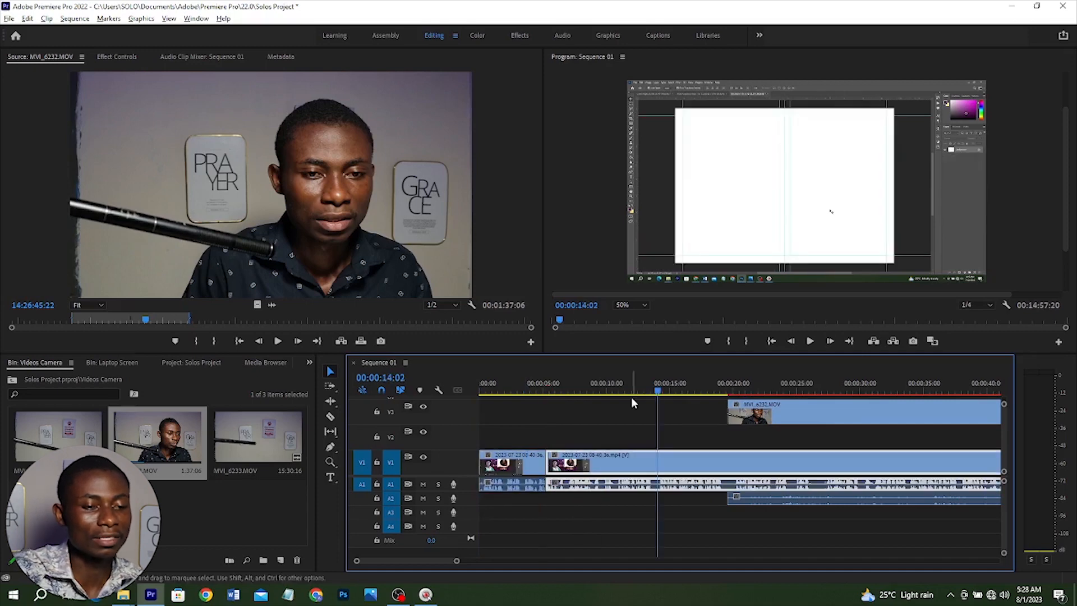
pyautogui.hotkey('ctrl', 'k')
# Try a ripple trim of the second segment's end back to 00:00:08:24 and undo it.
pyautogui.click(592, 387)
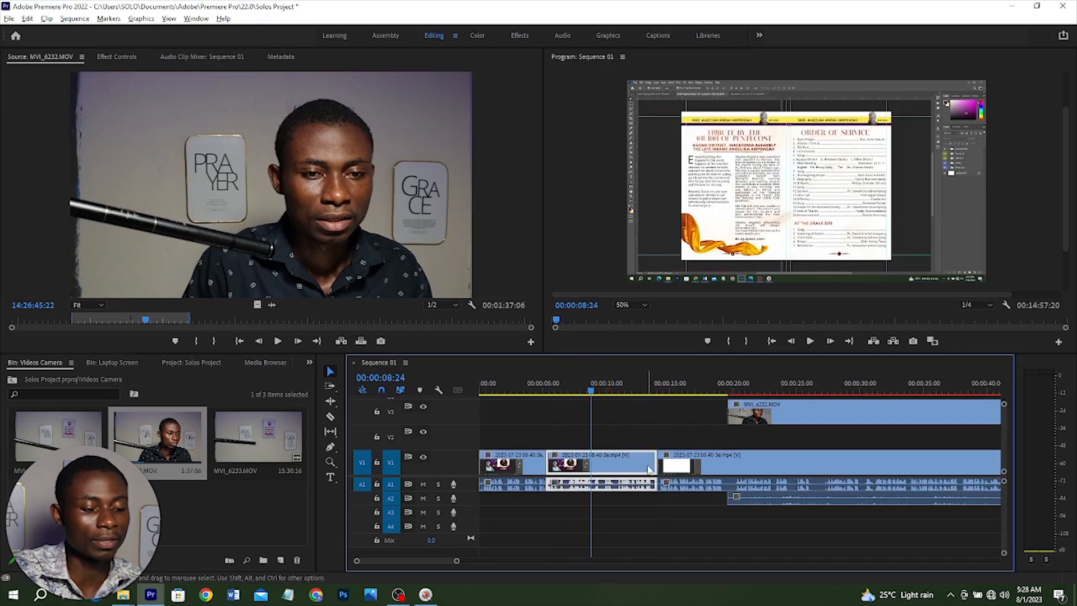
pyautogui.press('w')
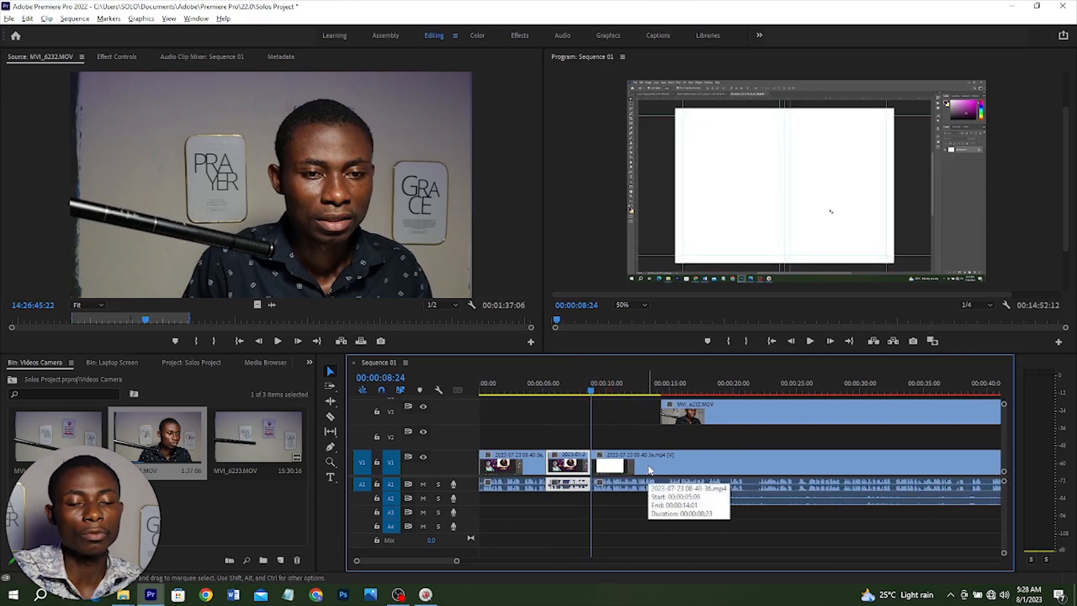
pyautogui.hotkey('ctrl', 'z')
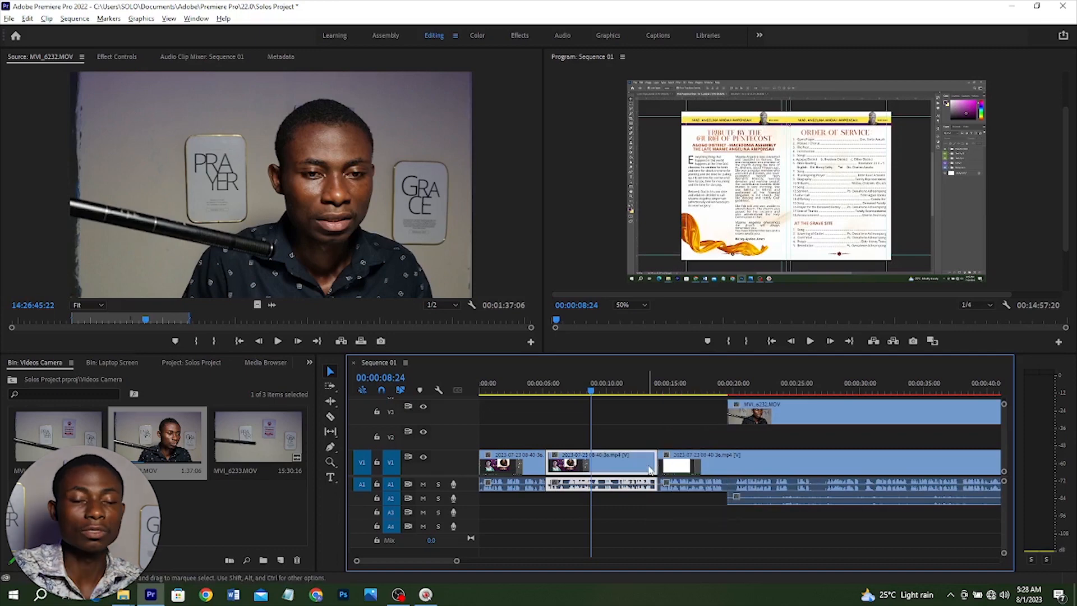
# Cut the last segment of the screen recording with the Razor tool at 00:00:19:28 and 00:00:27:04.
pyautogui.click(330, 417)
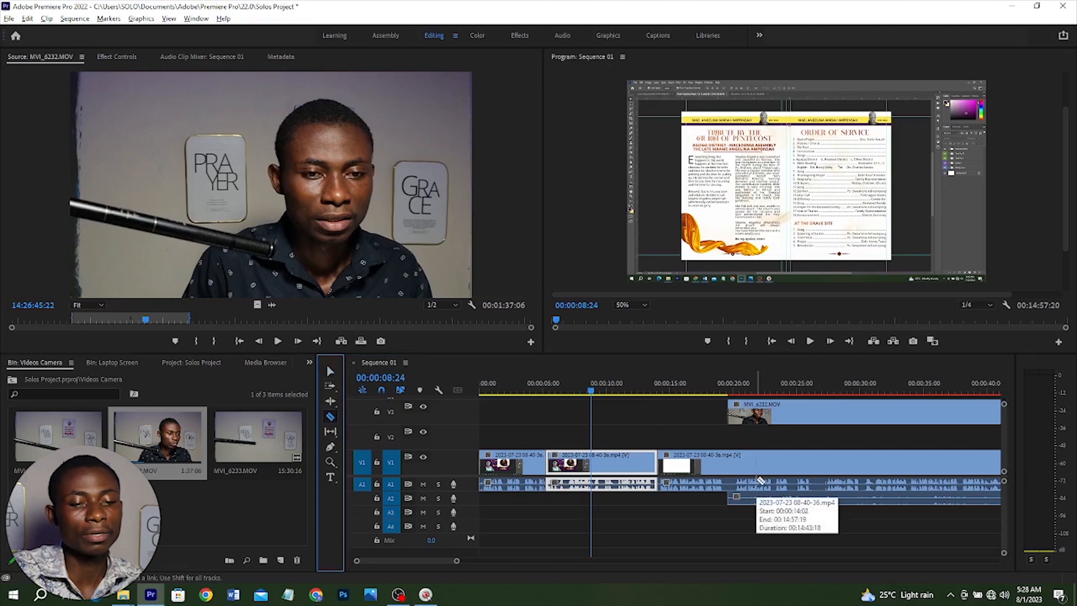
pyautogui.click(738, 387)
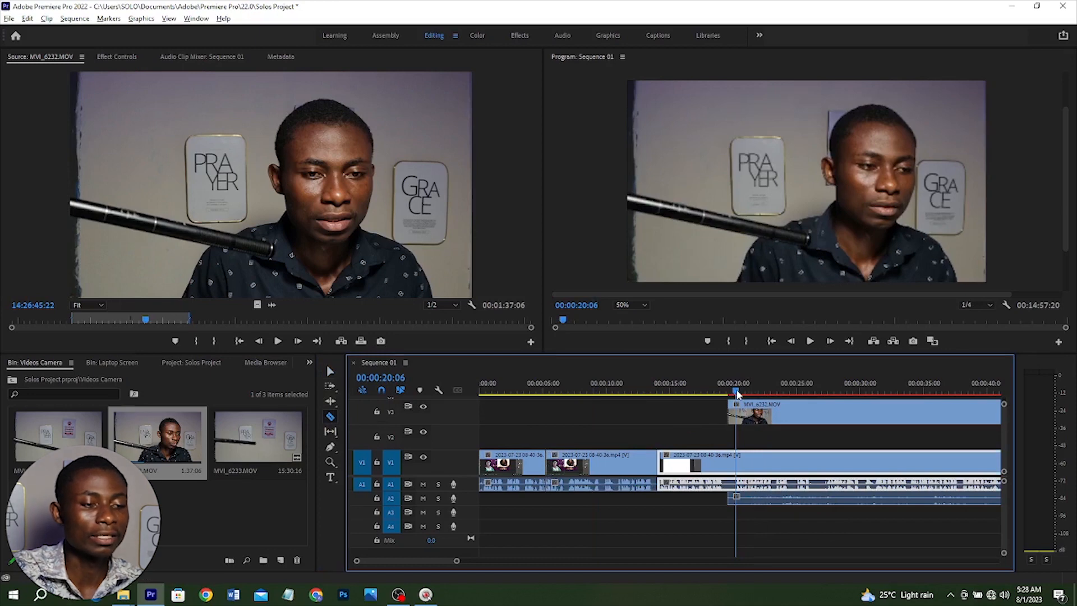
pyautogui.moveTo(736, 391); pyautogui.dragTo(733, 391)
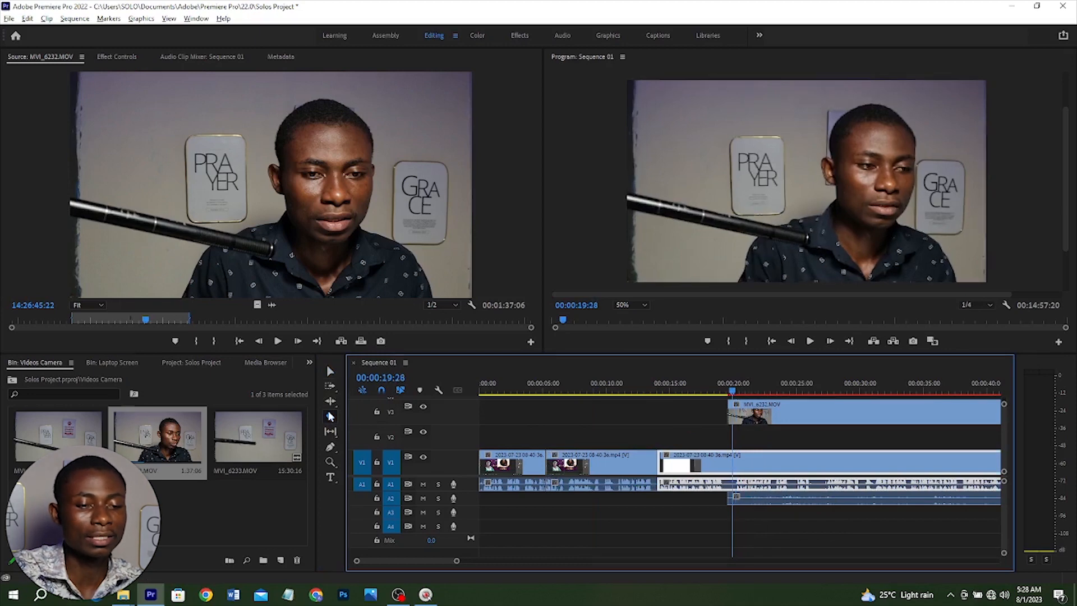
pyautogui.click(330, 416)
pyautogui.click(735, 469)
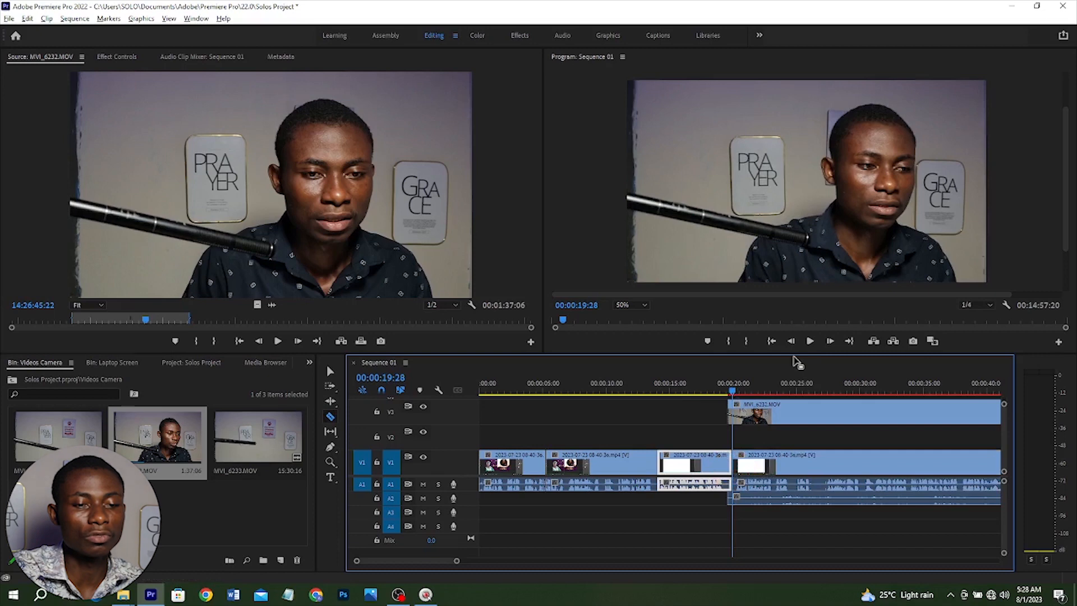
pyautogui.moveTo(793, 388); pyautogui.dragTo(825, 396)
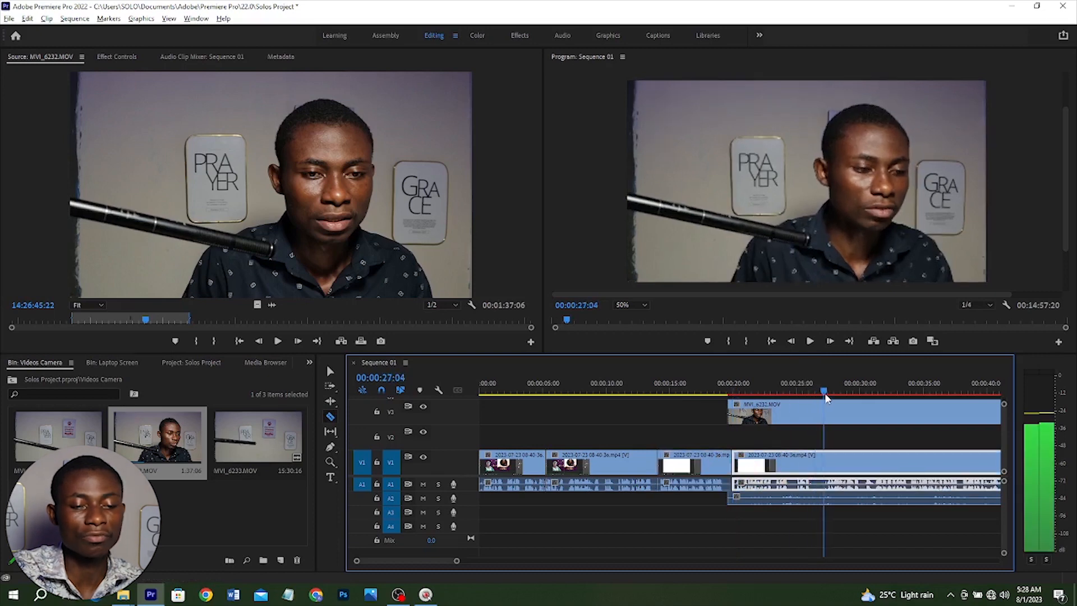
pyautogui.click(825, 474)
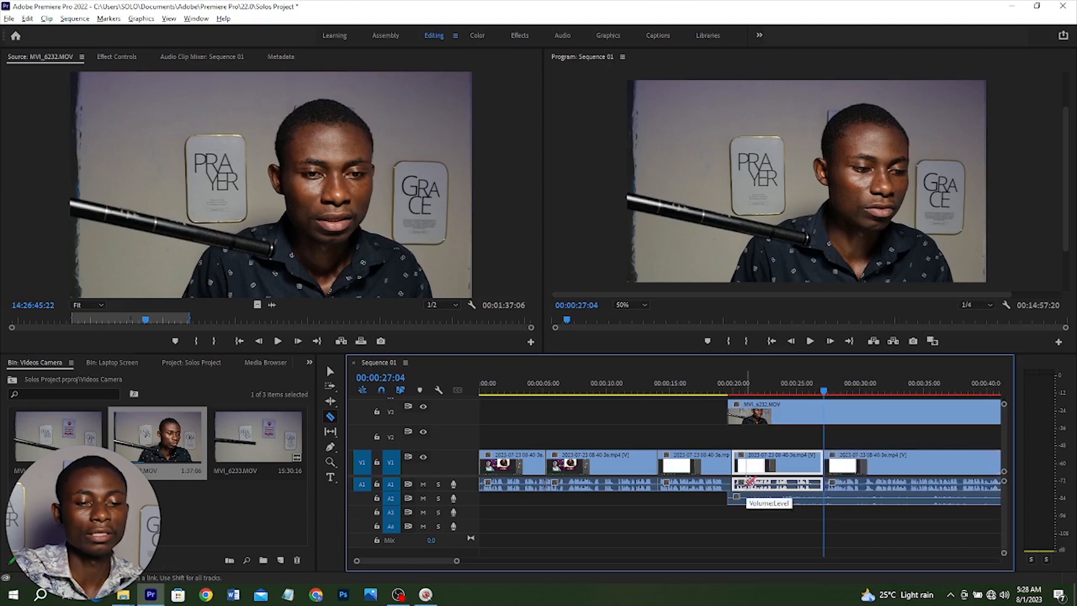
# Ripple delete the screen recording segment between 00:00:19:28 and 00:00:27:04.
pyautogui.press('Delete')
pyautogui.hotkey('ctrl', 'z')
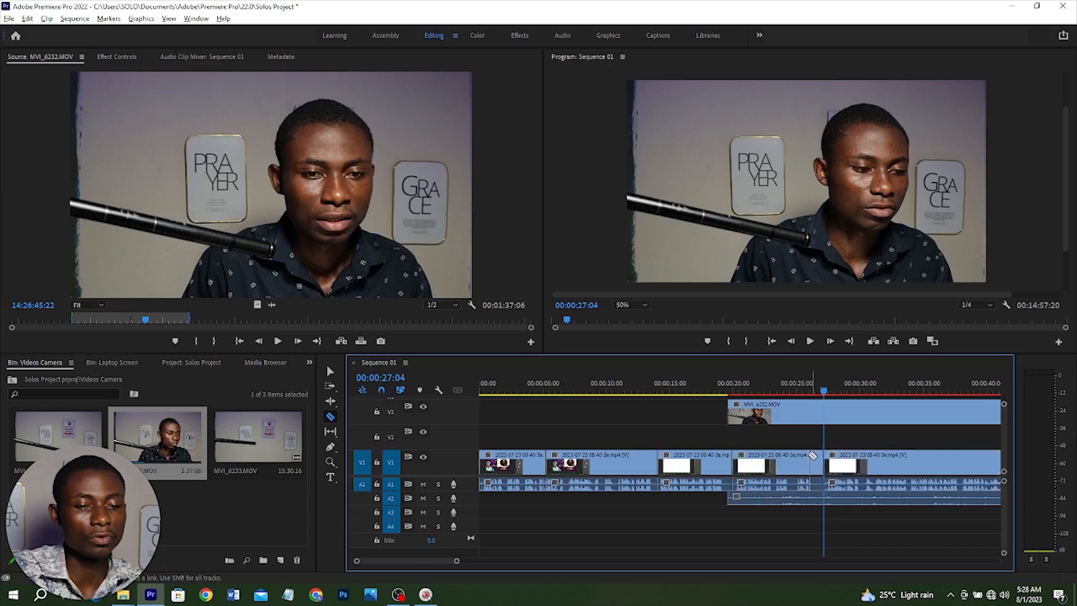
pyautogui.press('v')
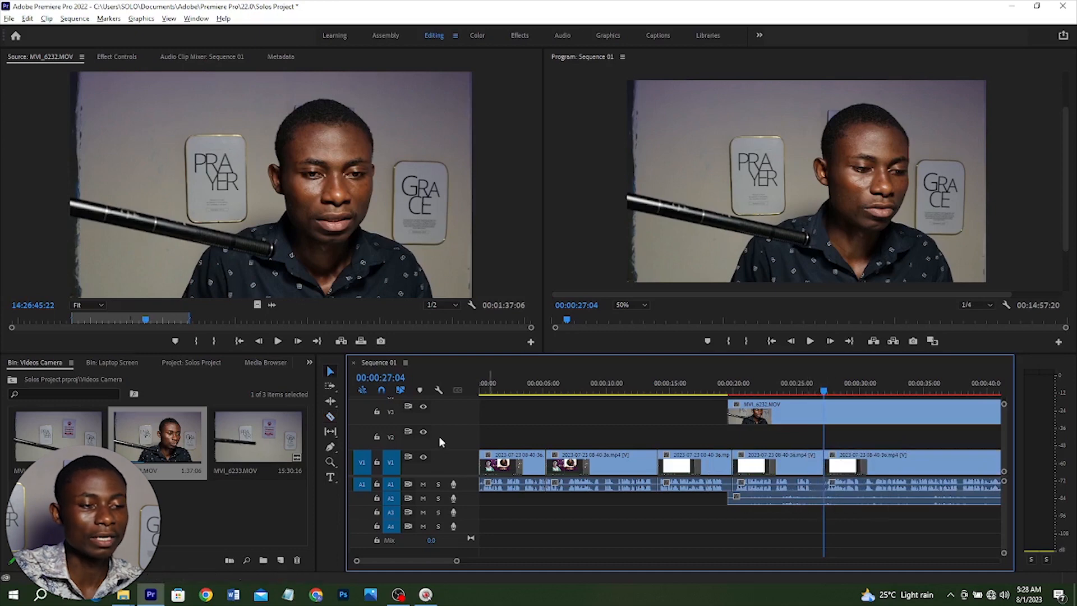
pyautogui.click(787, 466)
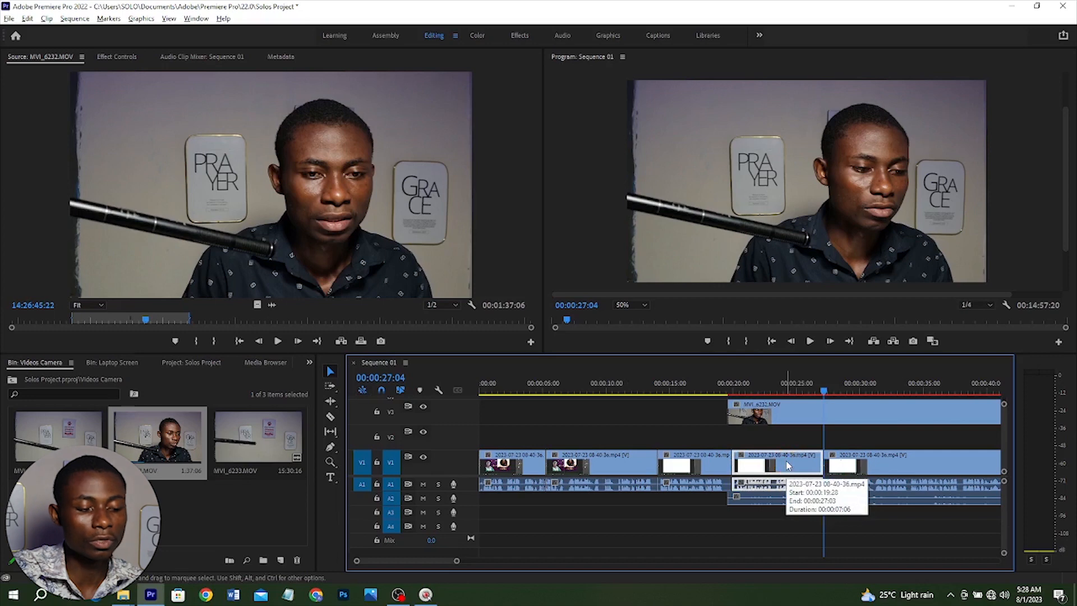
pyautogui.hotkey('shift', 'Delete')
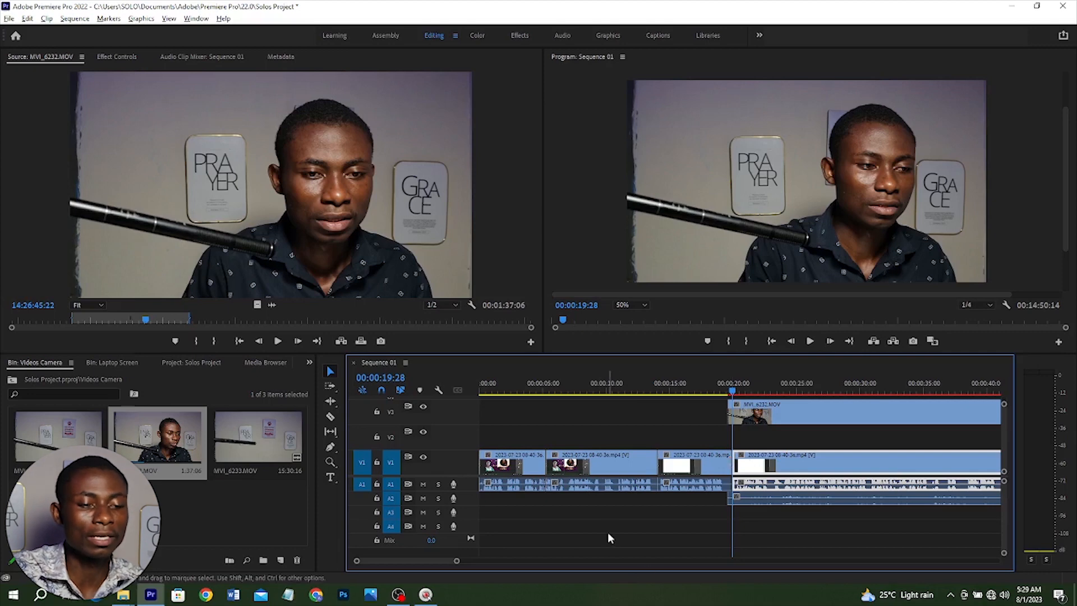
# Set the speed of the first MVI_6232.MOV clip on V3 to 50%.
pyautogui.click(757, 387)
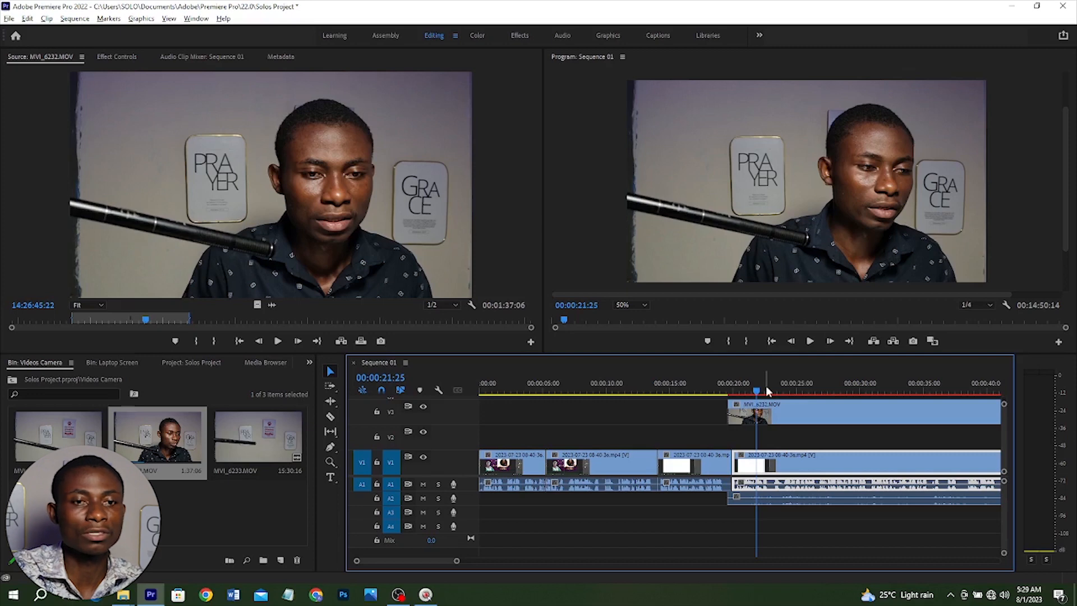
pyautogui.hotkey('ctrl', 's')
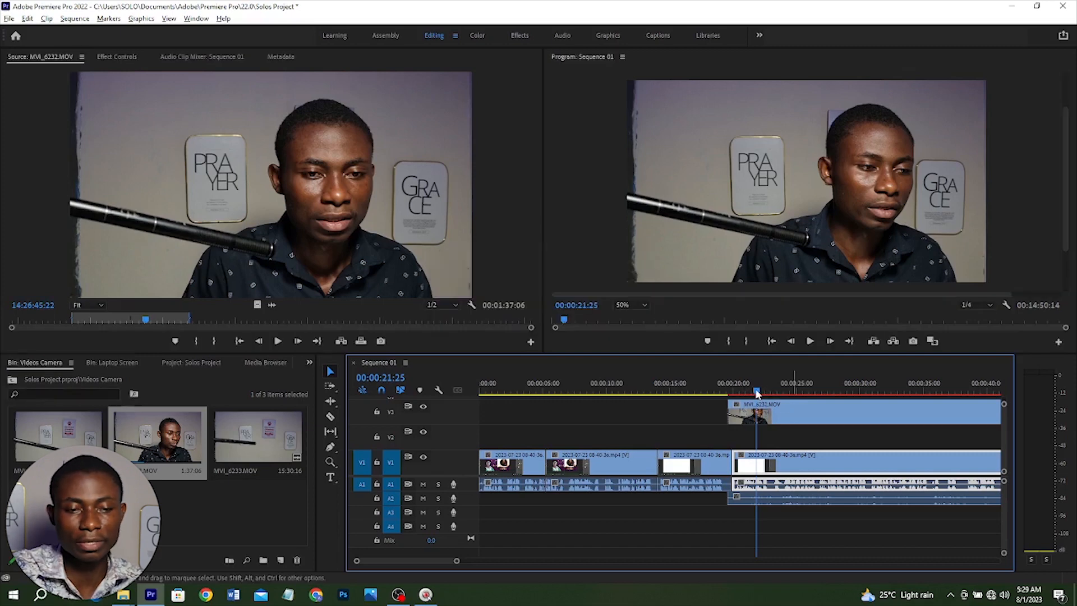
pyautogui.moveTo(757, 393); pyautogui.dragTo(873, 389)
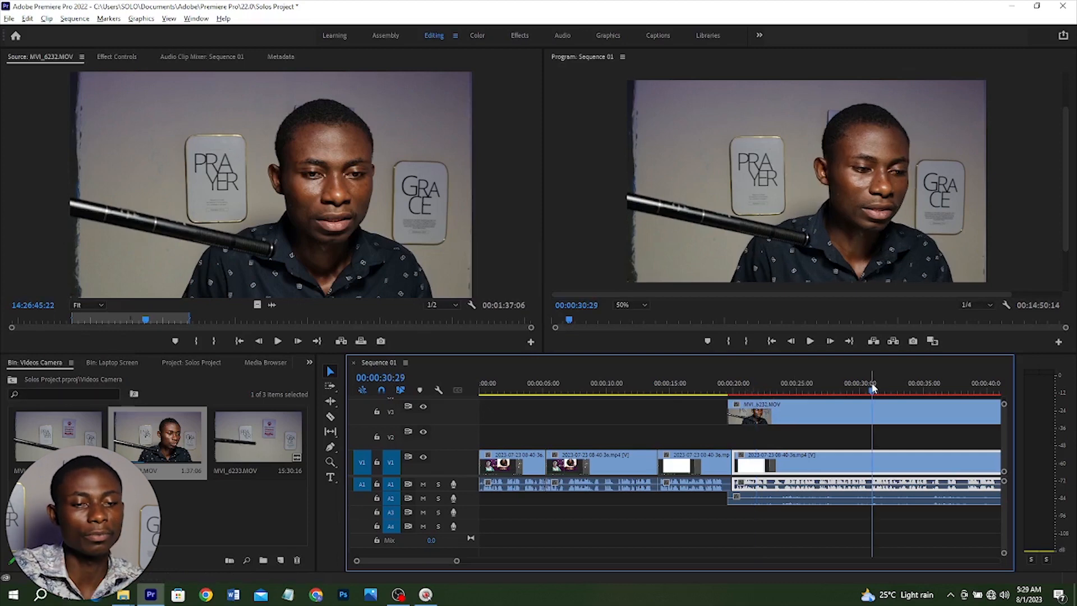
pyautogui.click(847, 407)
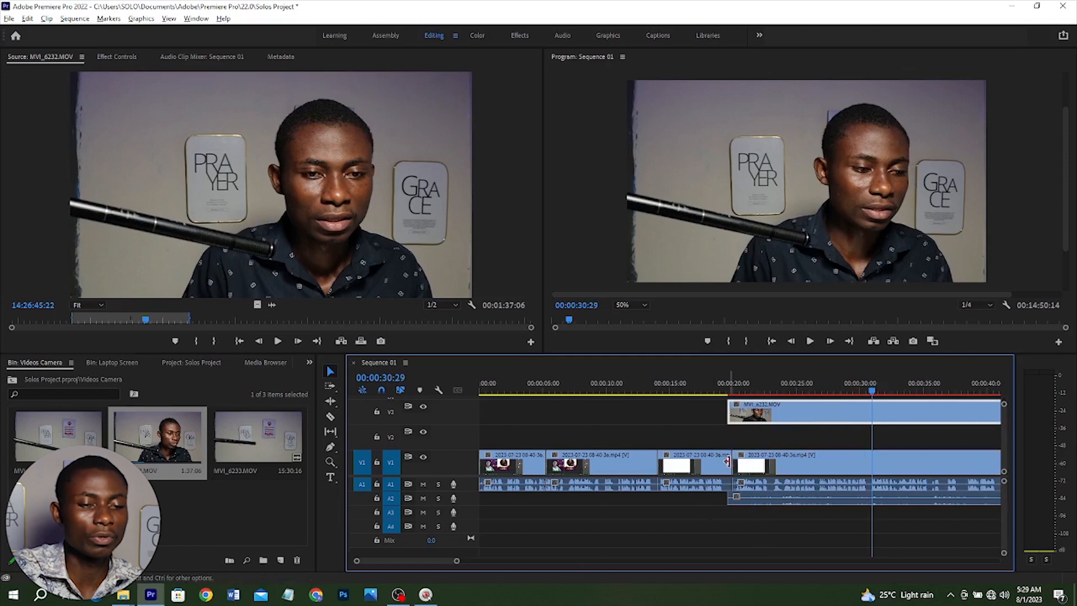
pyautogui.rightClick(807, 413)
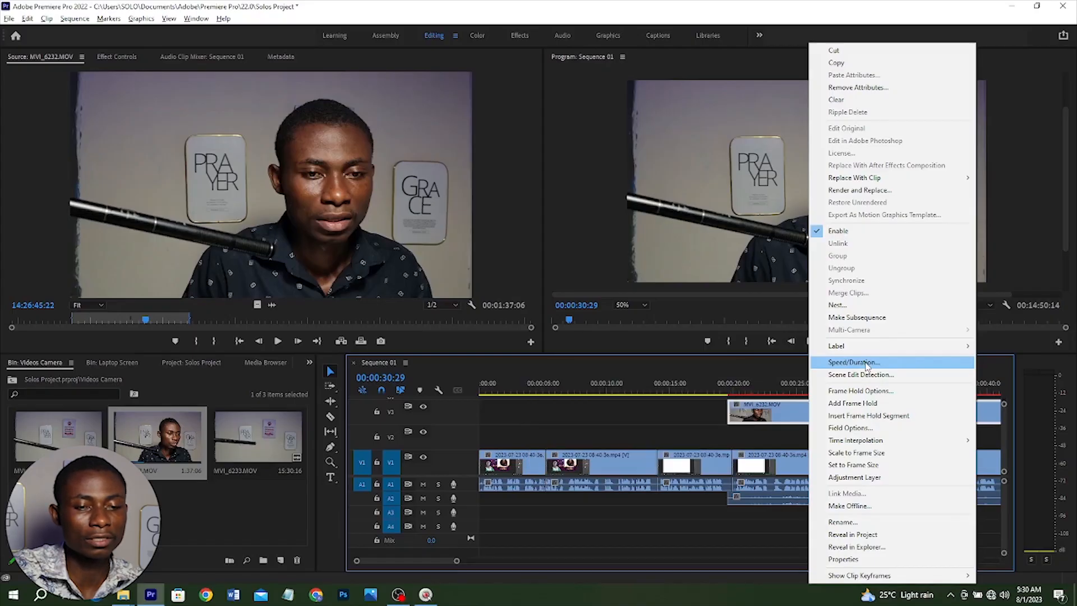
pyautogui.click(867, 364)
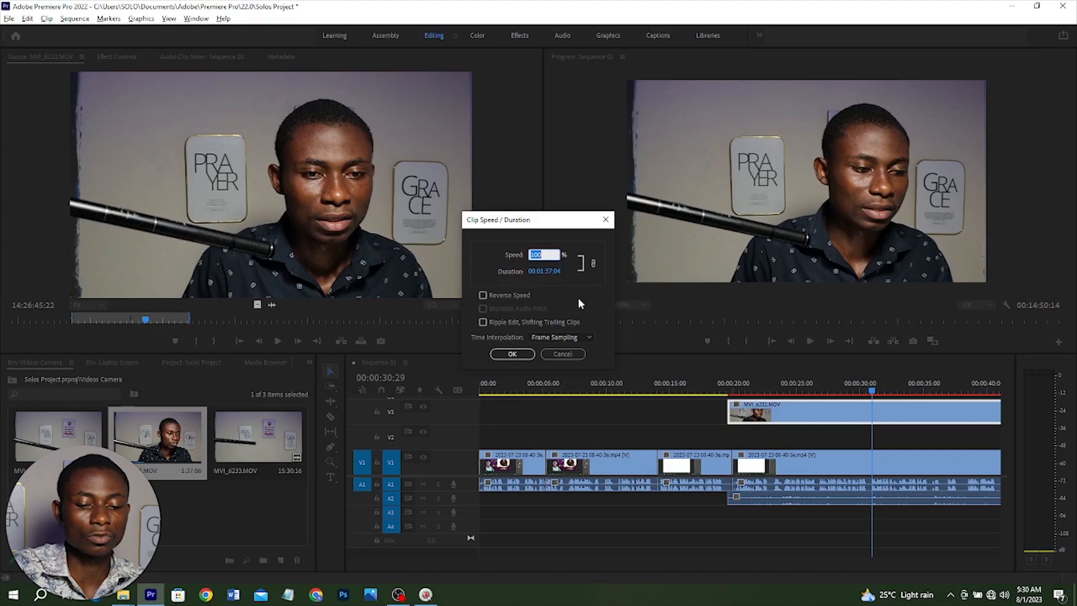
pyautogui.write('50')
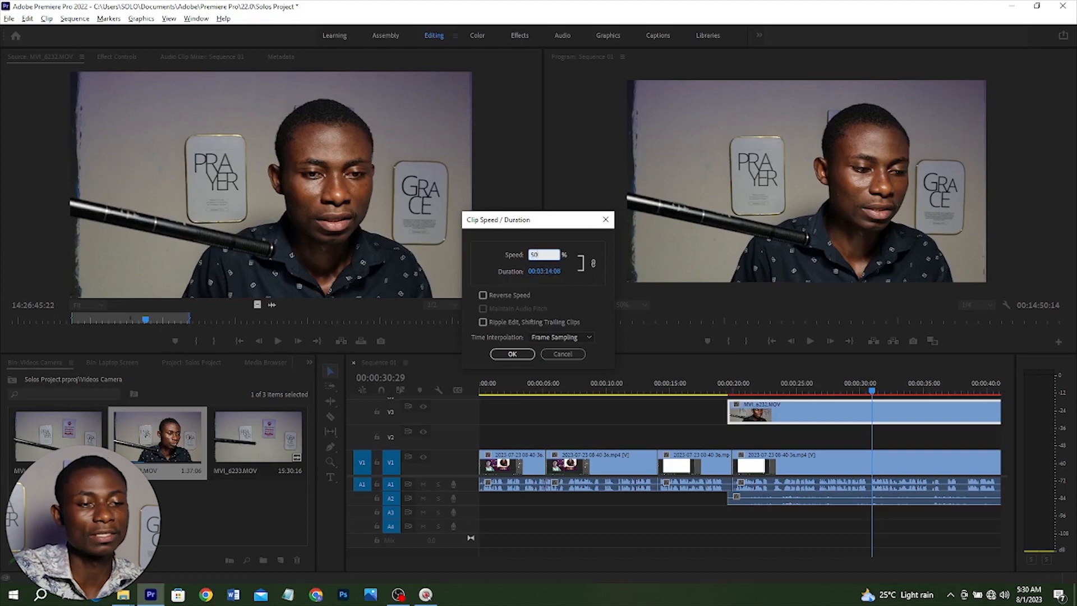
pyautogui.click(506, 354)
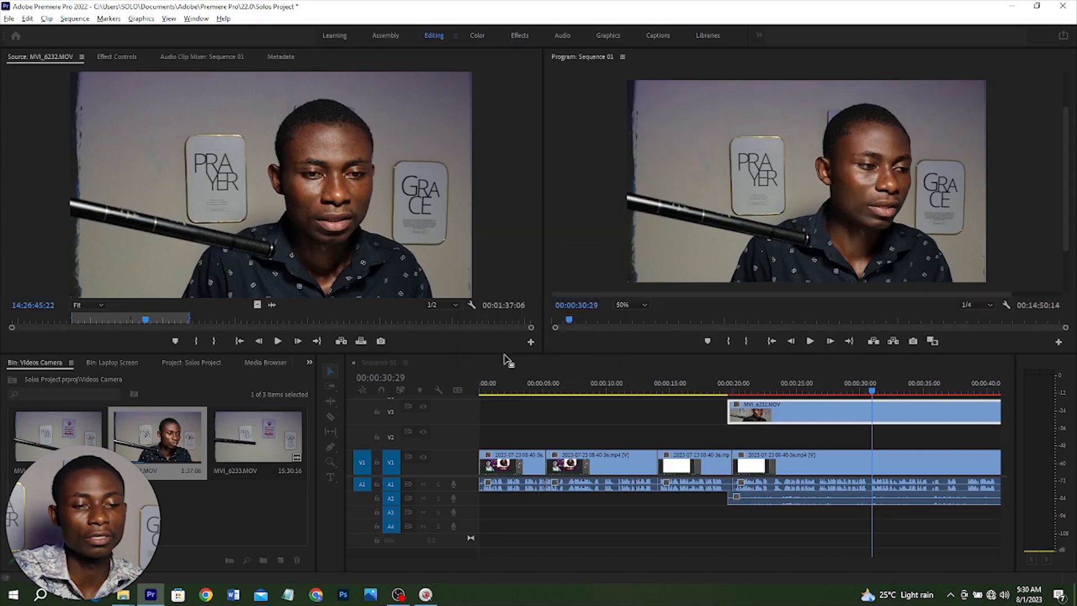
# Play back the slowed MVI_6232.MOV clip on V3 from 00:00:30:29.
pyautogui.press('space')
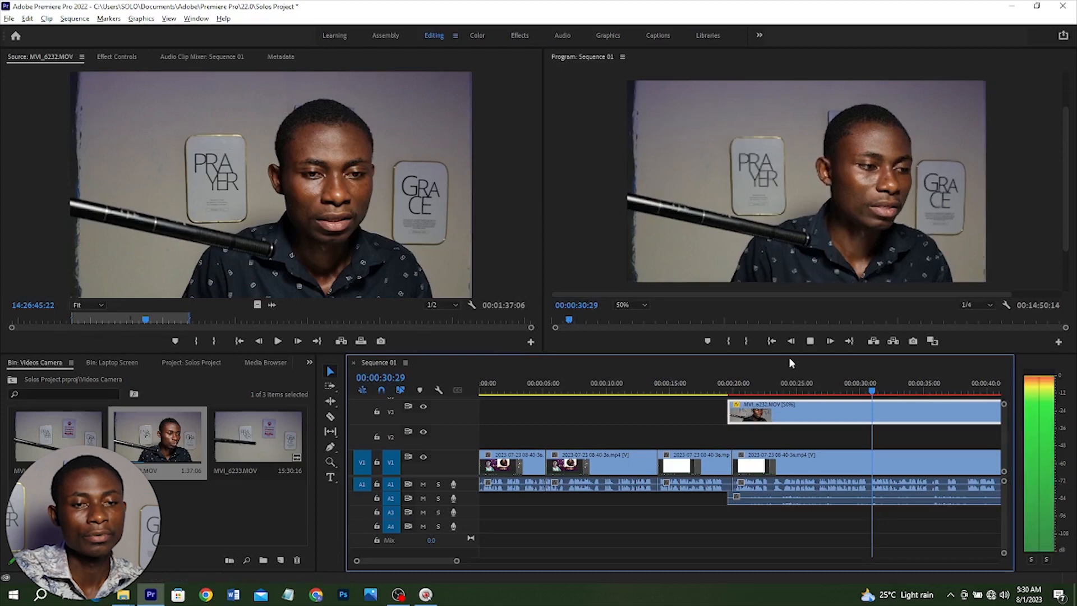
pyautogui.press('space')
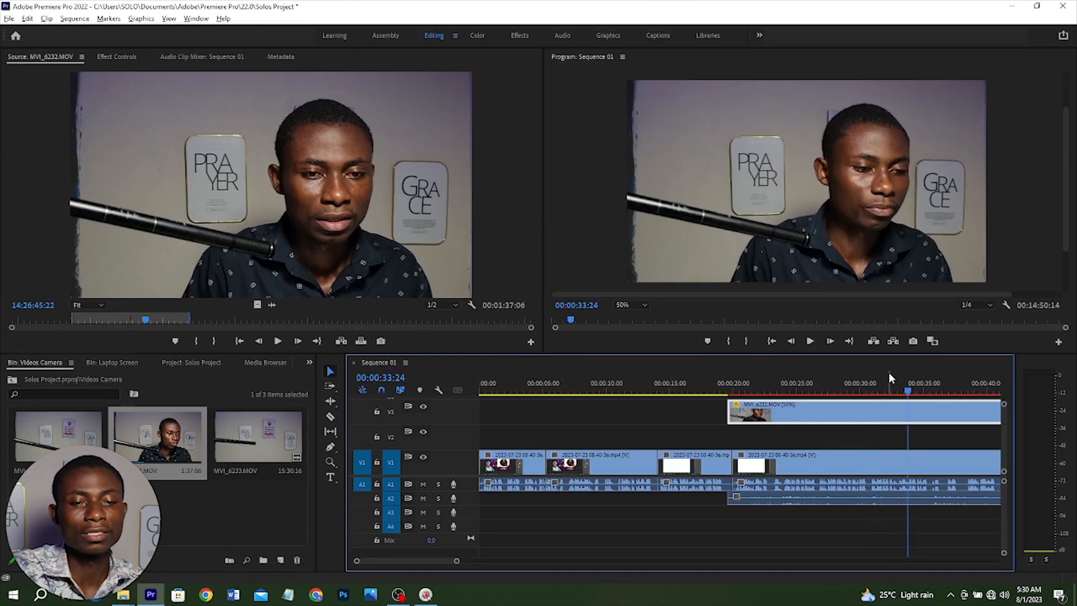
pyautogui.press('space')
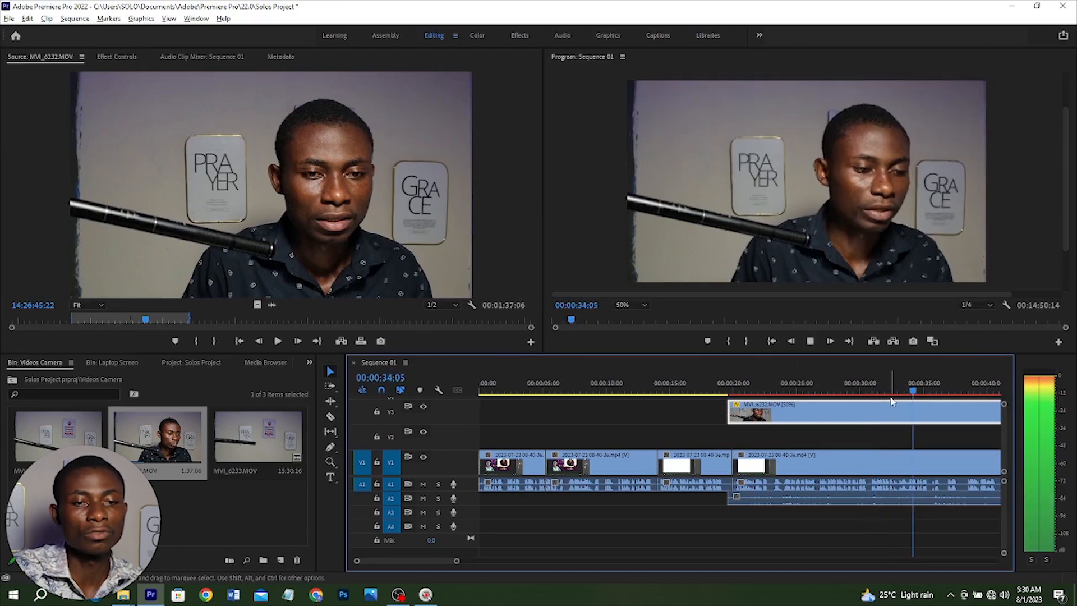
pyautogui.press('space')
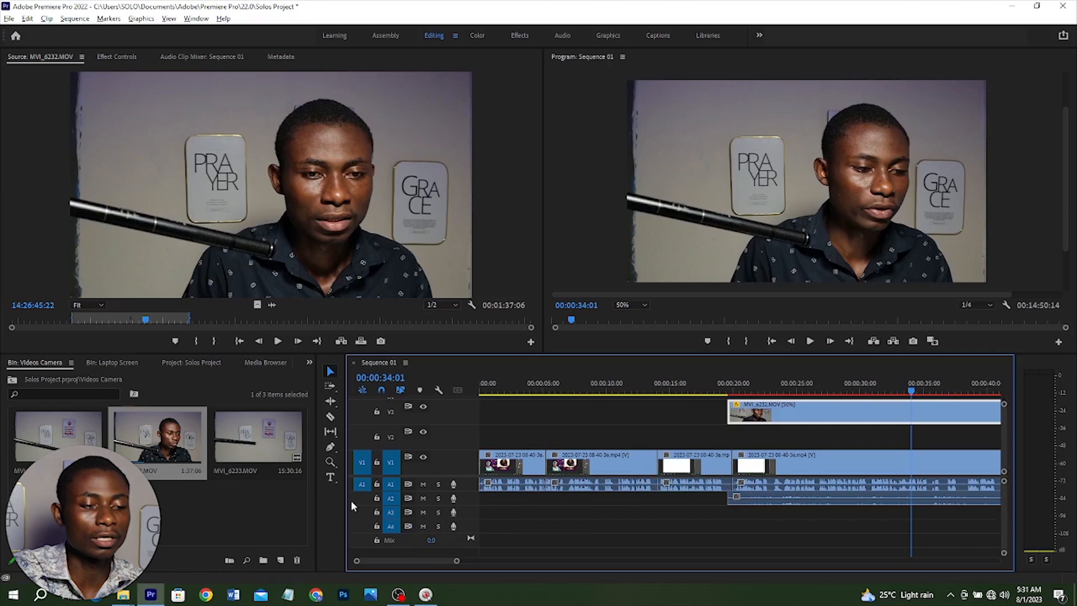
# Mute audio tracks A1 and A2 and play the slowed camera clip without sound.
pyautogui.click(424, 484)
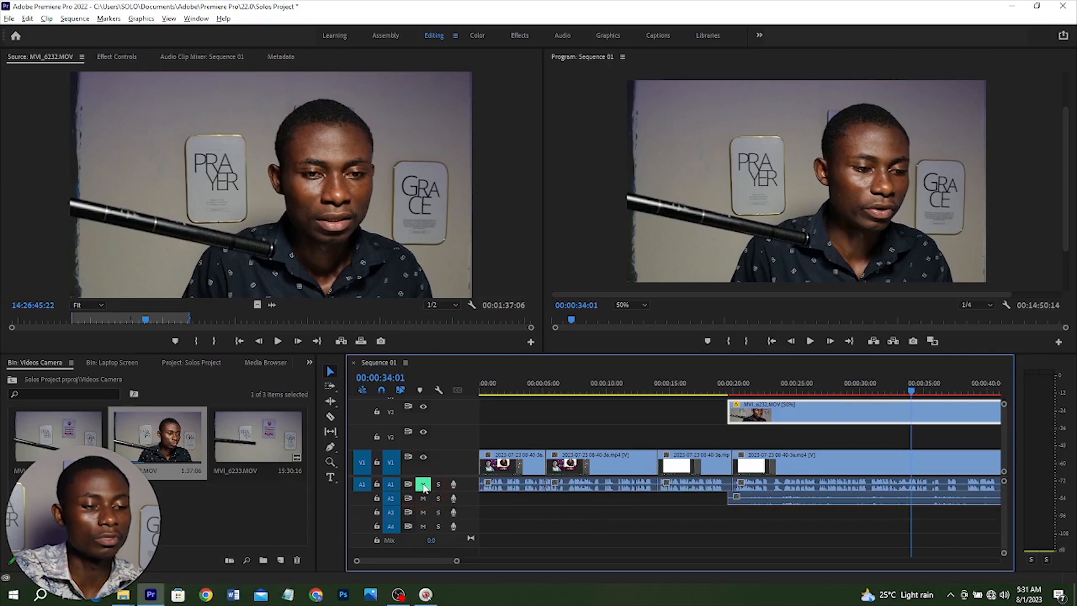
pyautogui.click(424, 498)
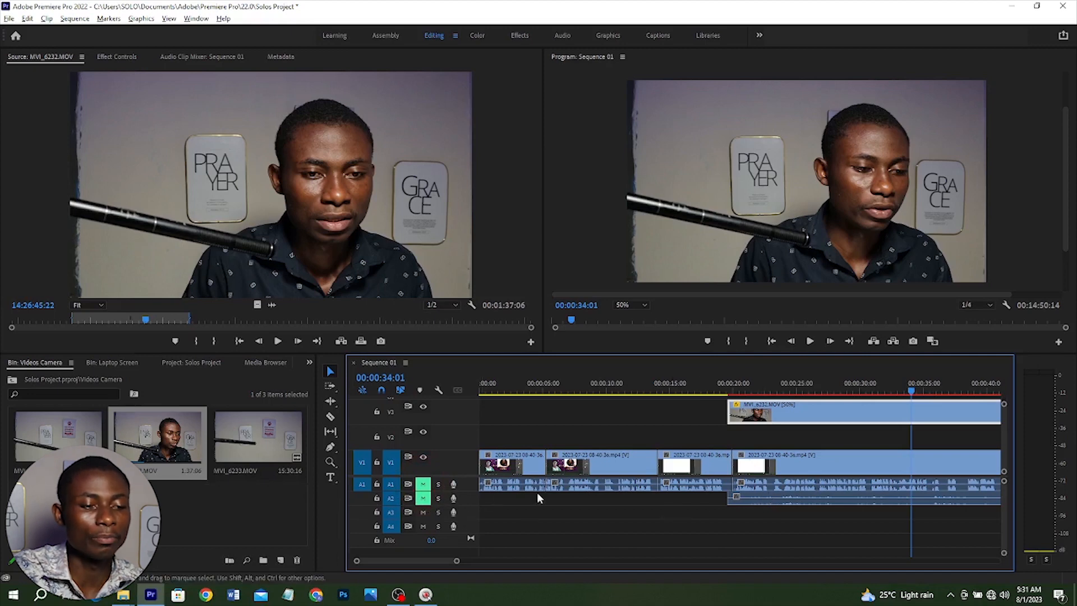
pyautogui.click(878, 415)
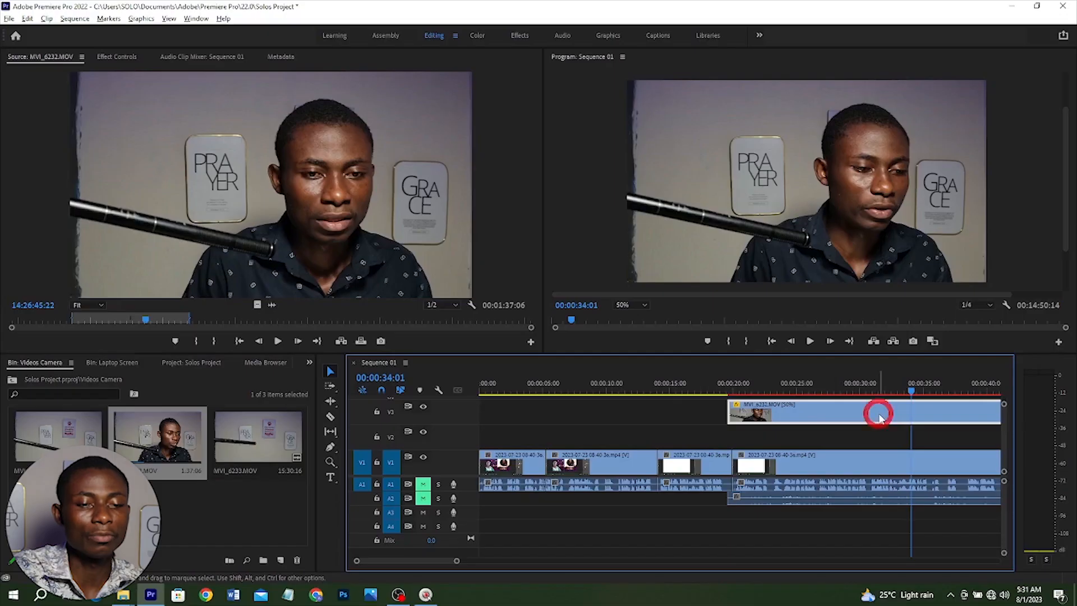
pyautogui.press('space')
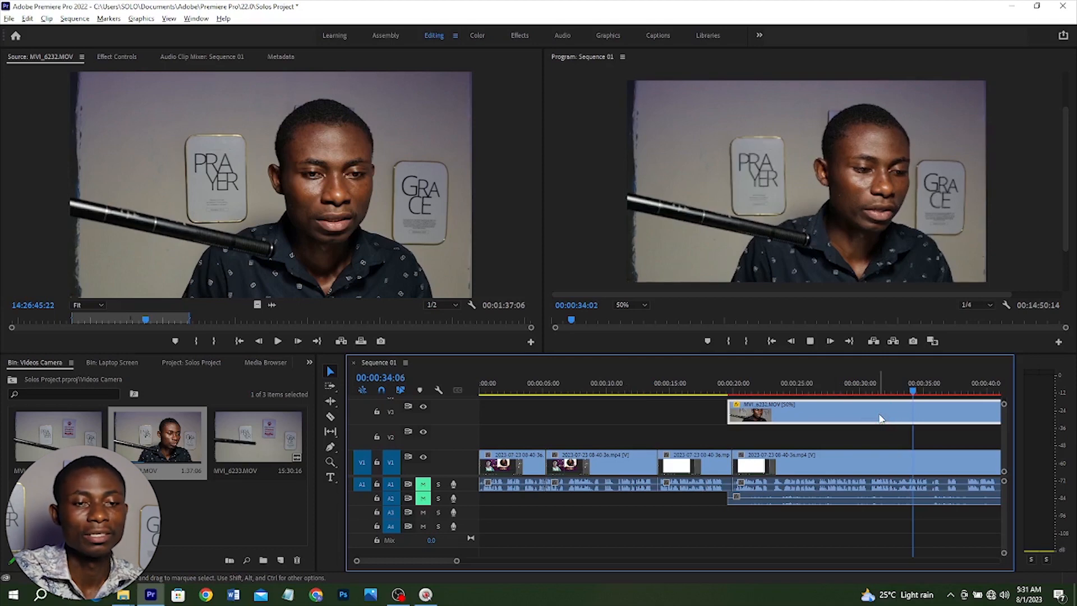
pyautogui.press('space')
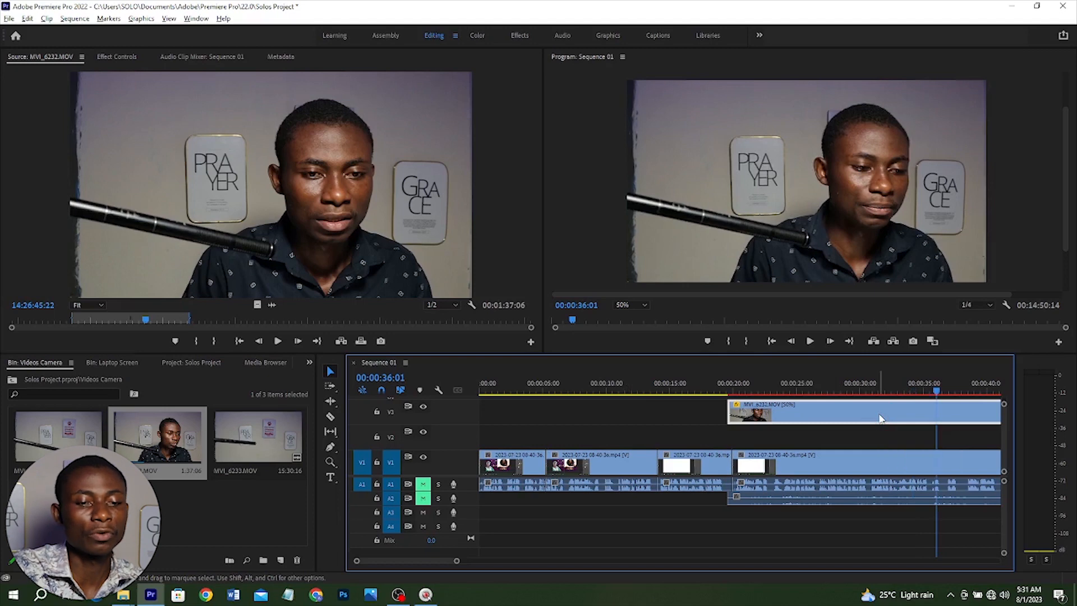
# Set the speed of the MVI_6232.MOV clip on V3 to 300%.
pyautogui.rightClick(879, 418)
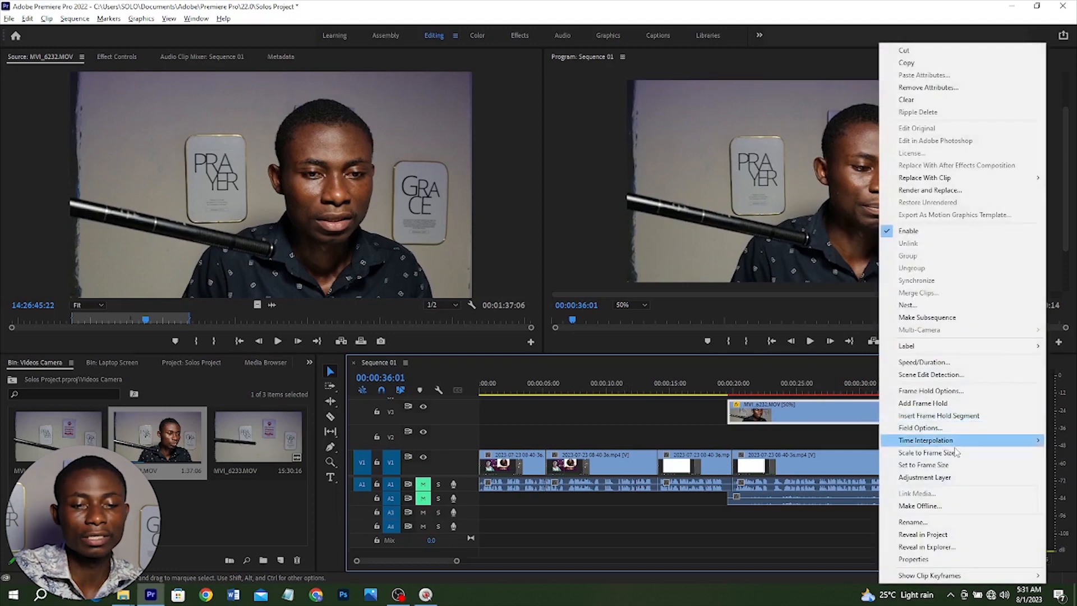
pyautogui.click(931, 363)
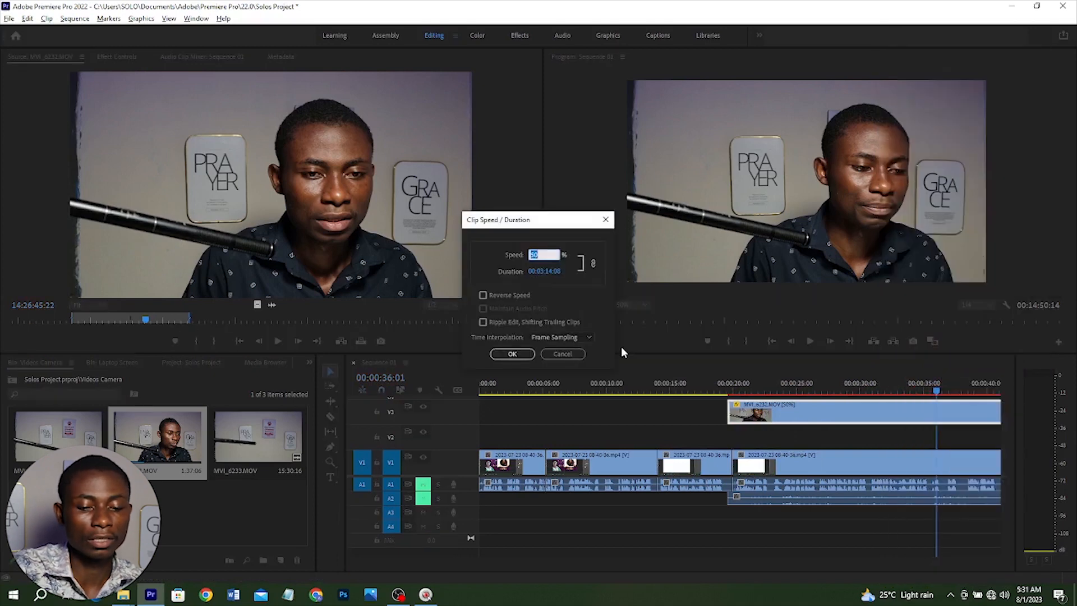
pyautogui.write('300')
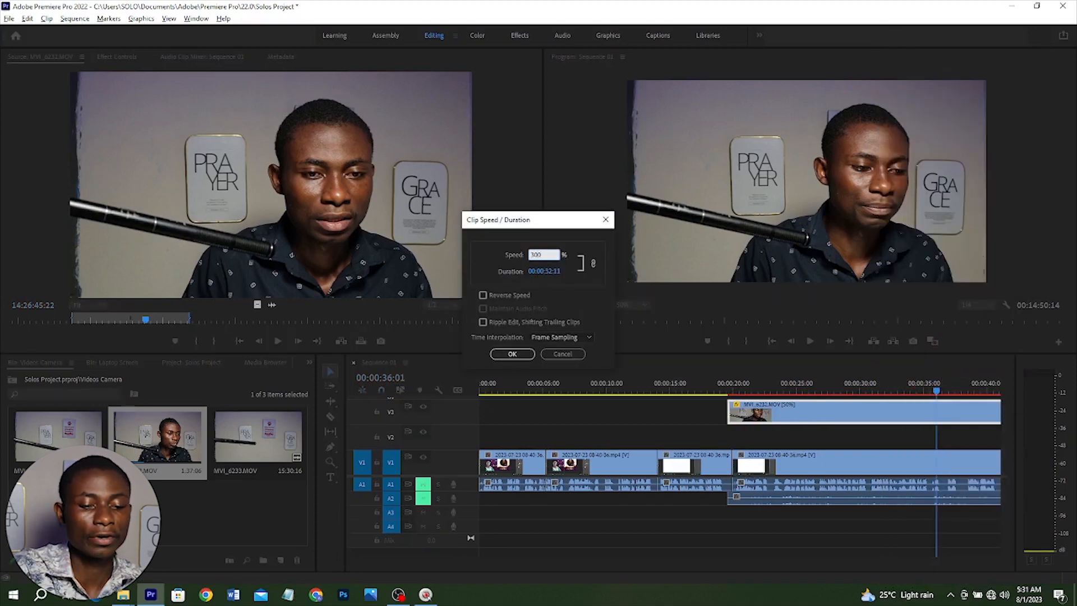
pyautogui.press('Return')
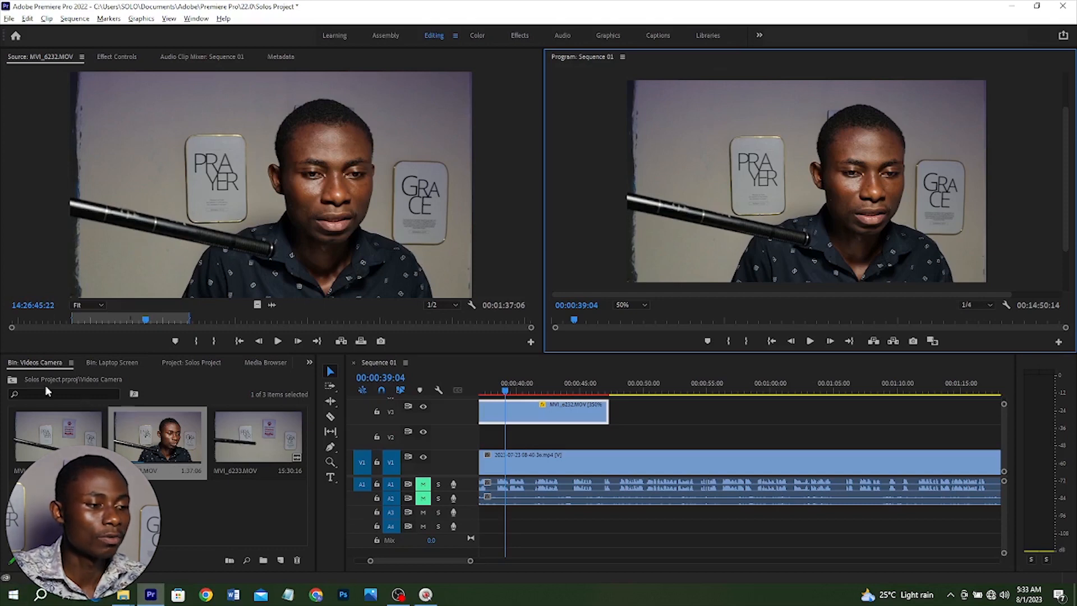
# Place MVI_6241.MOV from the Brolls bin on V3 directly after the MVI_6232.MOV clip.
pyautogui.click(14, 383)
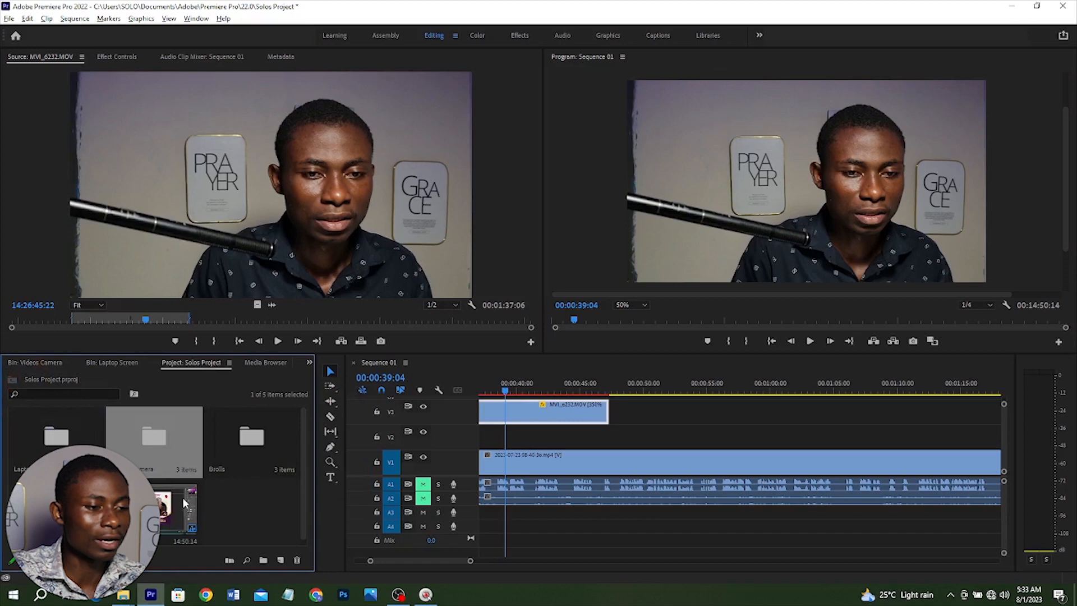
pyautogui.click(238, 444)
pyautogui.doubleClick(237, 443)
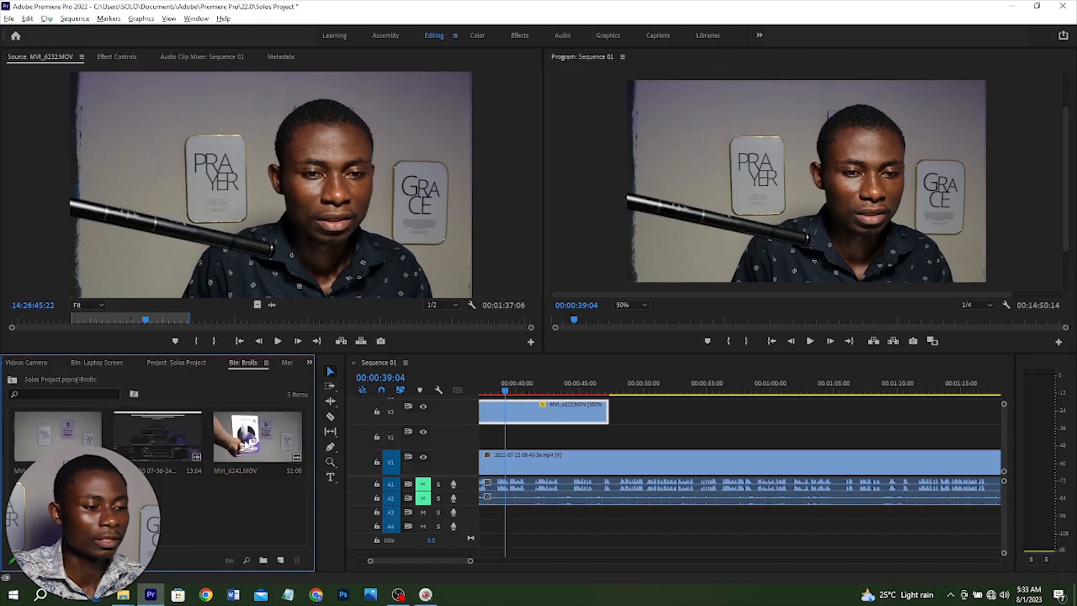
pyautogui.click(257, 437)
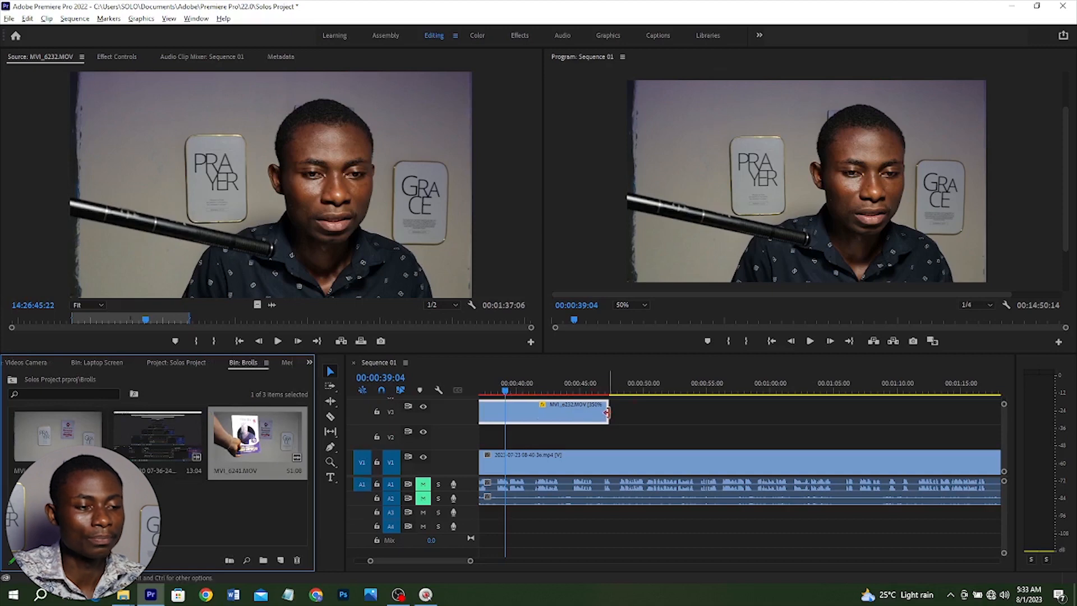
pyautogui.moveTo(271, 438); pyautogui.dragTo(616, 417)
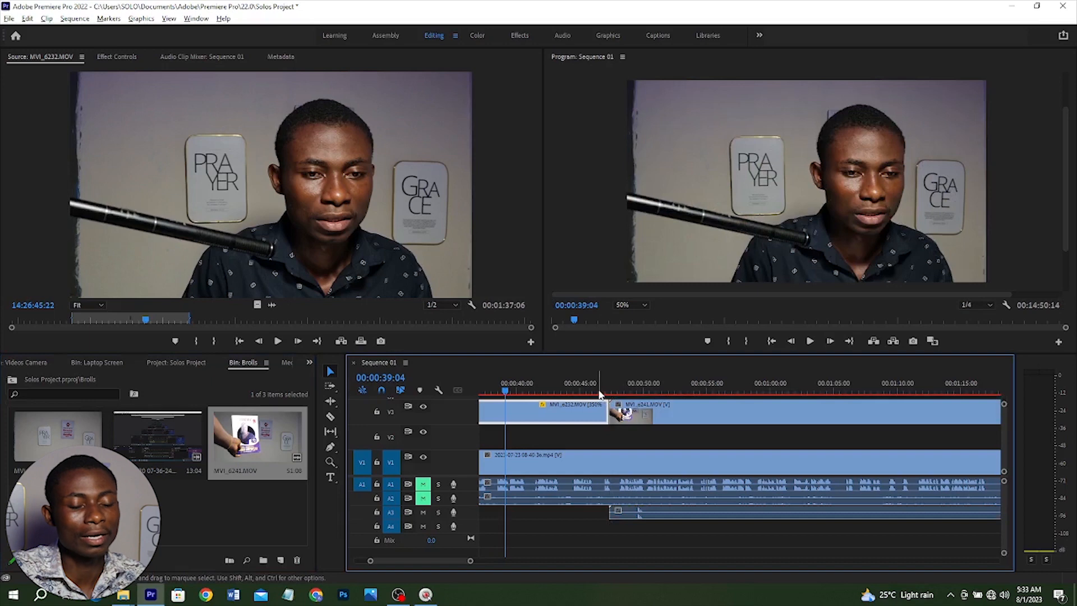
# Move the playhead to 00:00:47:00, show the effects list and switch to the Effects workspace.
pyautogui.click(605, 391)
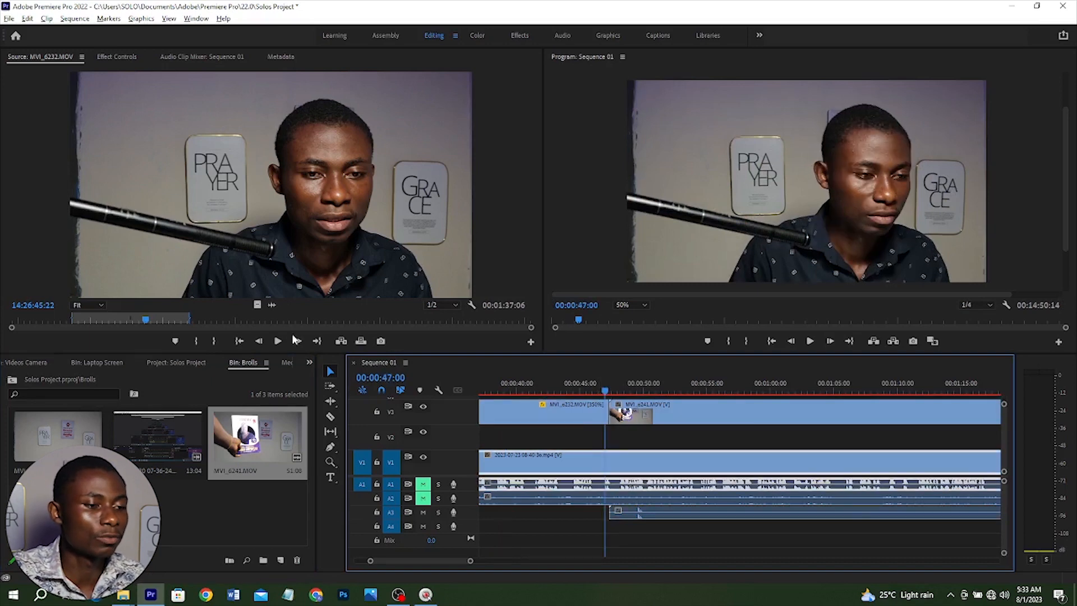
pyautogui.click(309, 362)
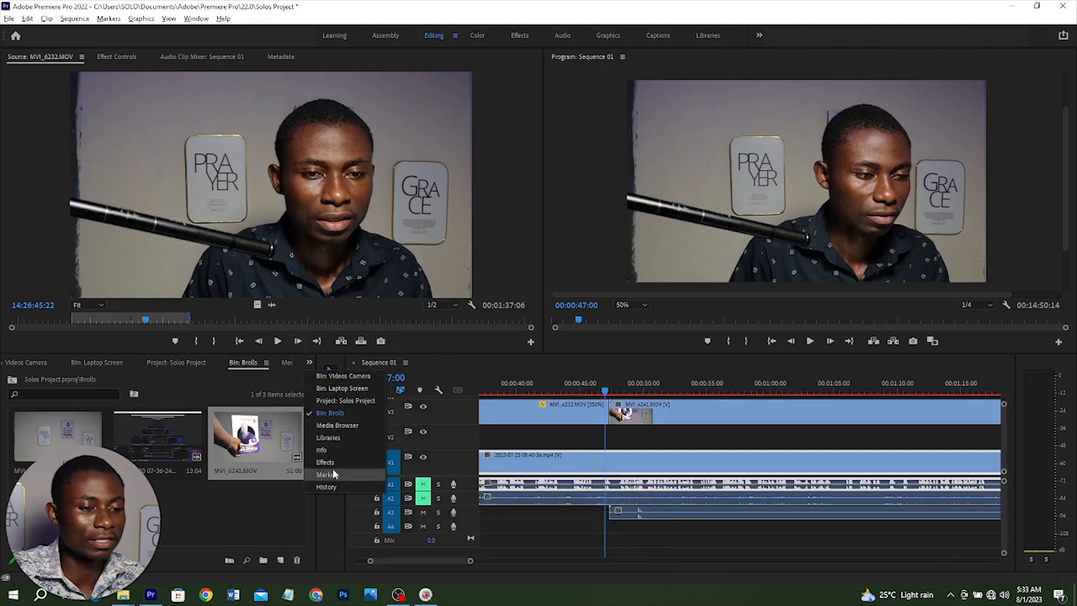
pyautogui.click(328, 462)
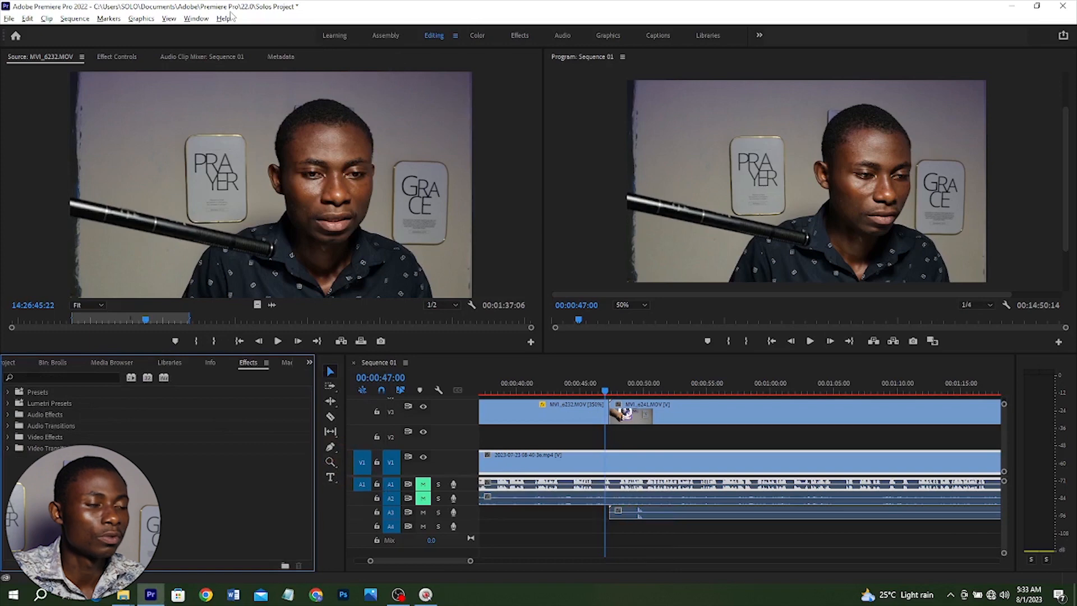
pyautogui.click(197, 19)
pyautogui.moveTo(236, 31)
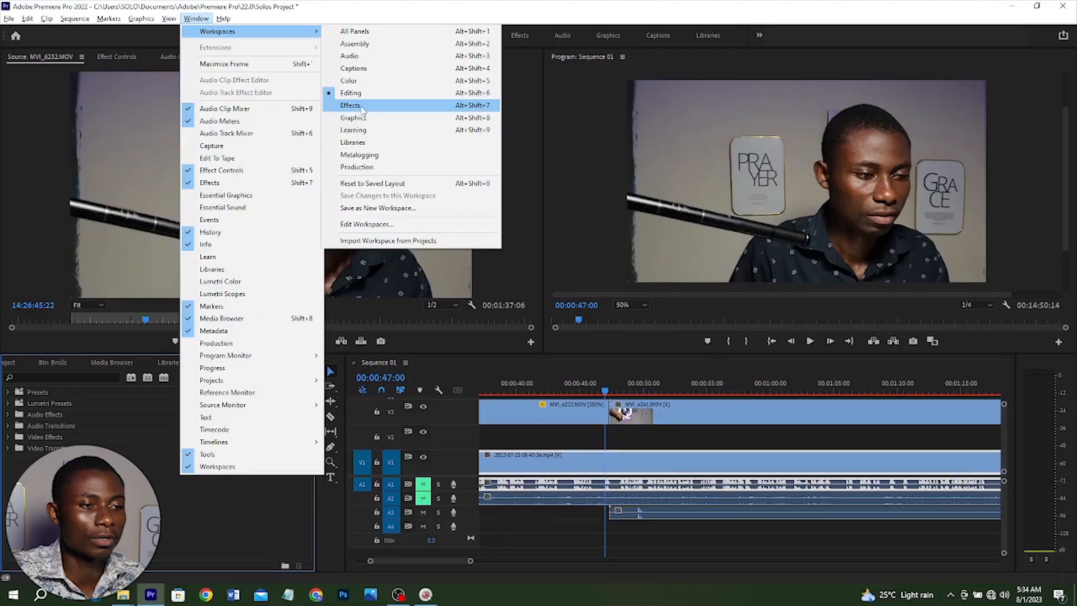
pyautogui.click(361, 105)
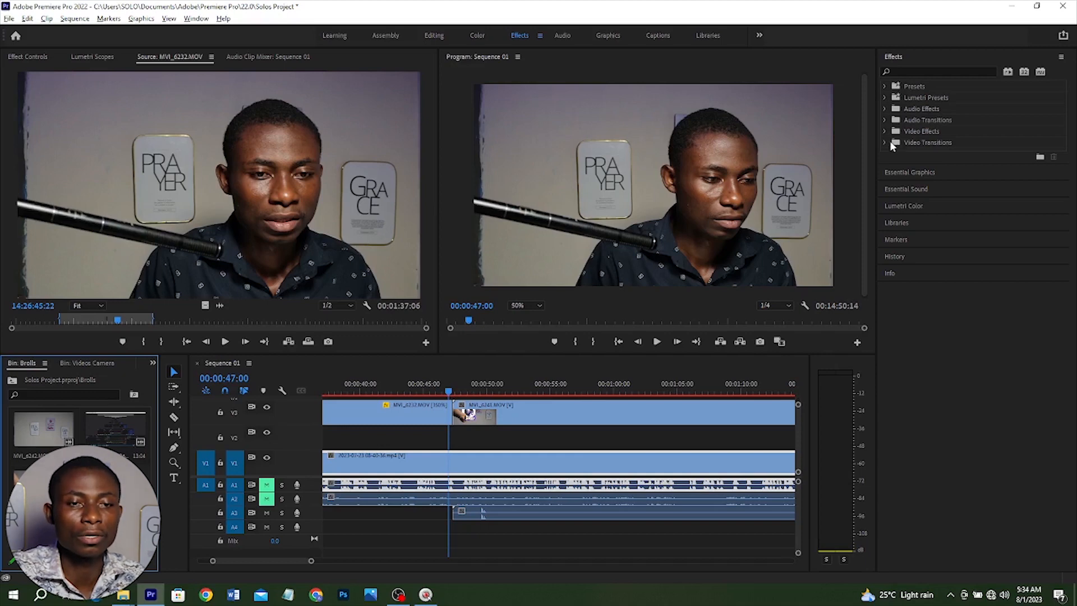
# Try the Additive Dissolve video transition on the cut between MVI_6232.MOV and MVI_6241.MOV on V3.
pyautogui.click(885, 143)
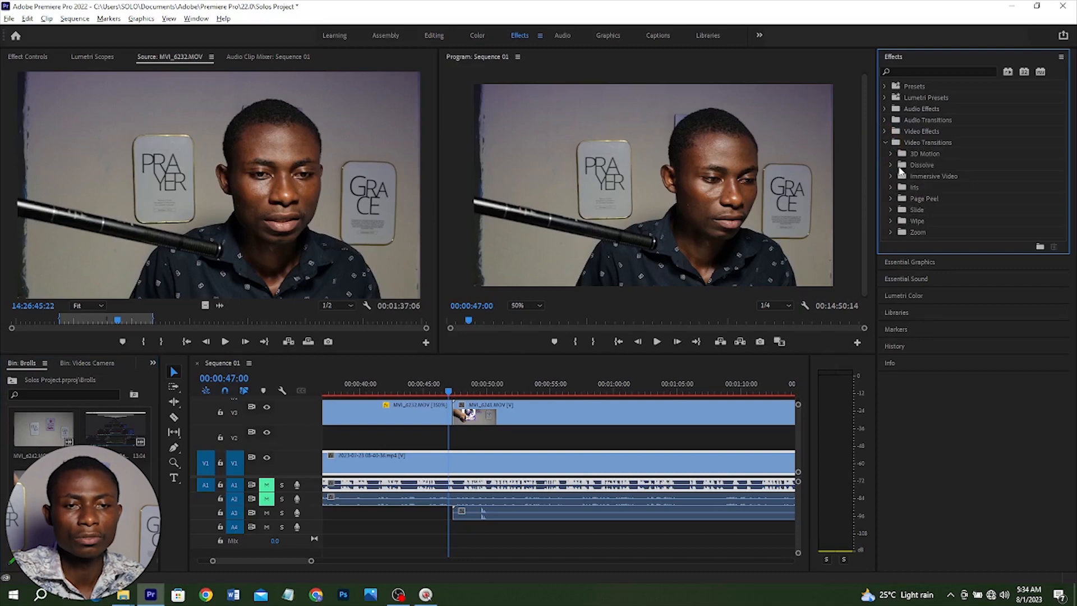
pyautogui.click(892, 165)
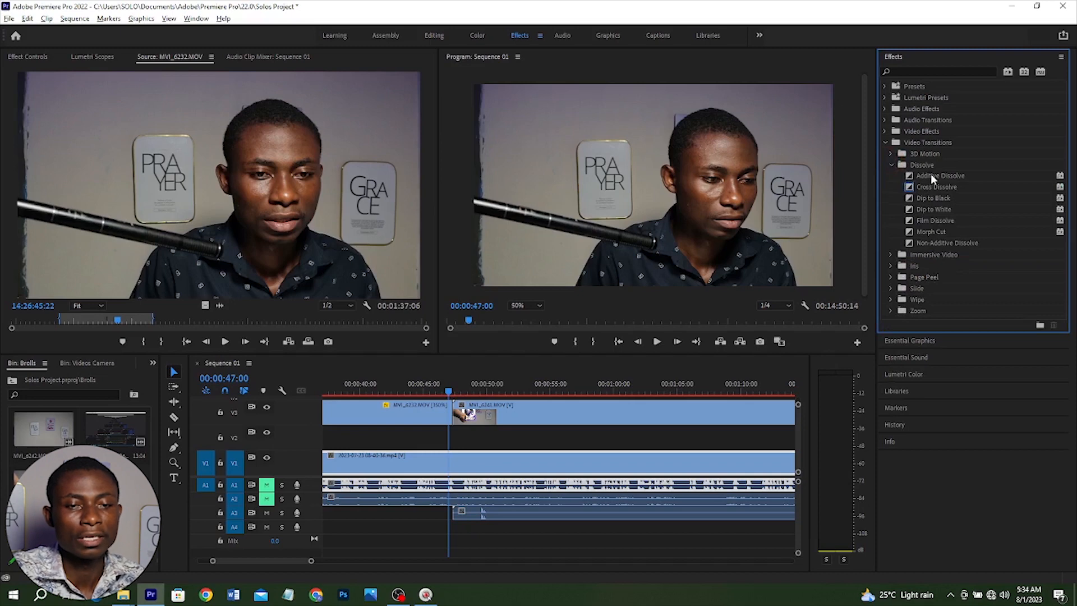
pyautogui.moveTo(931, 173); pyautogui.dragTo(455, 414)
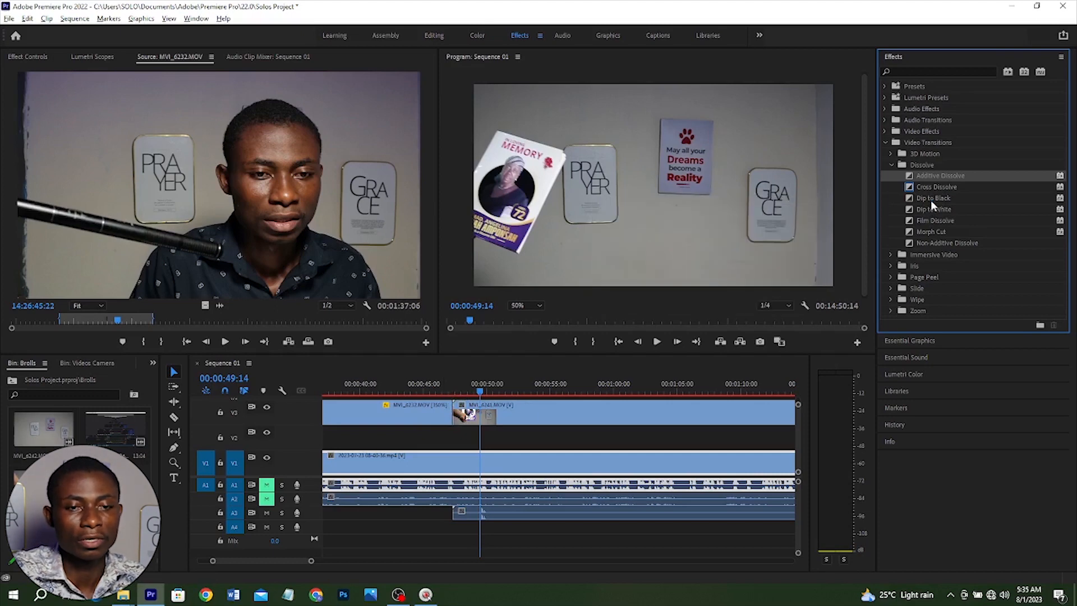
# Try the Dip to Black transition at the start of MVI_6241.MOV on V3, preview it from 00:00:46:23 and undo it.
pyautogui.moveTo(929, 197); pyautogui.dragTo(450, 415)
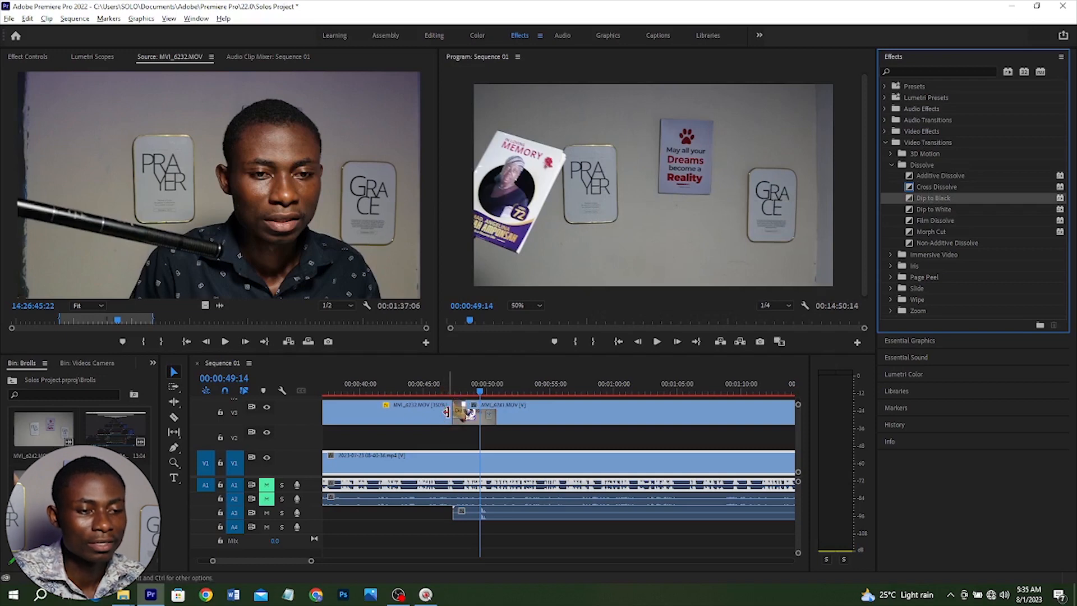
pyautogui.click(446, 391)
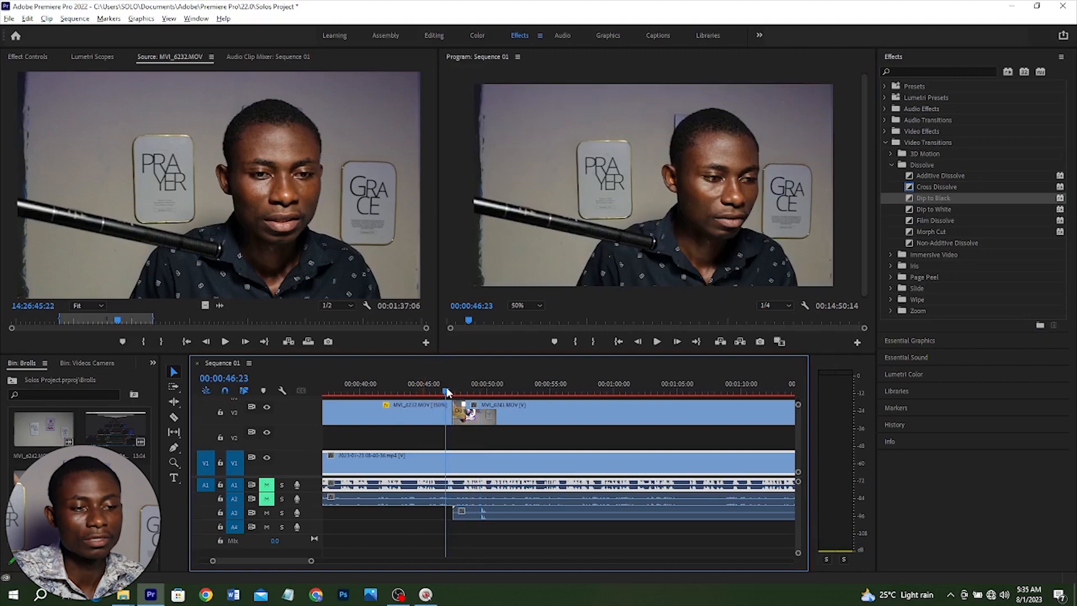
pyautogui.click(657, 342)
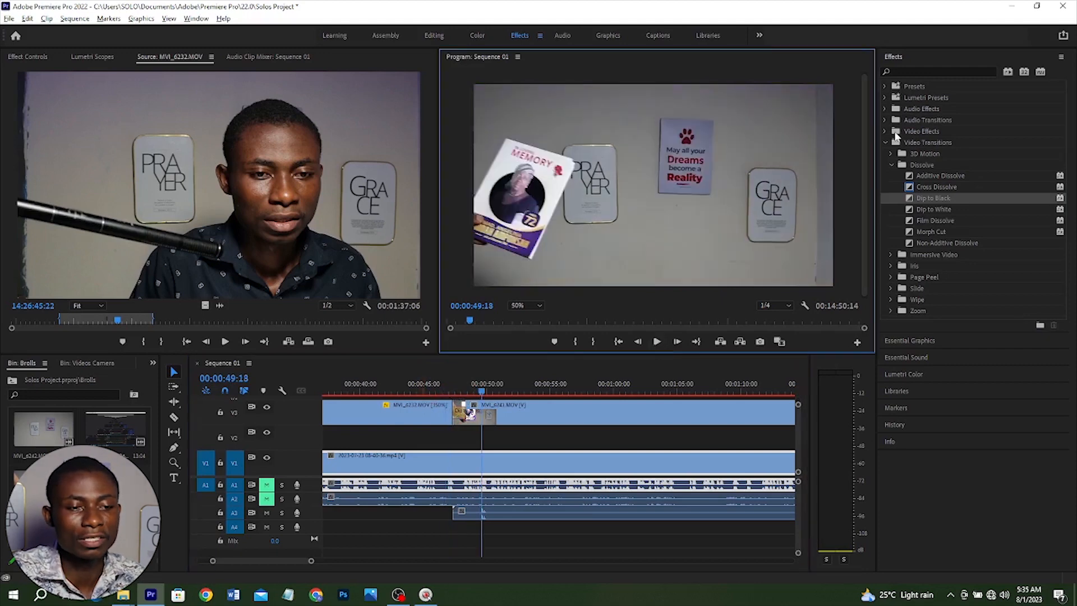
pyautogui.hotkey('ctrl', 'z')
# Expand the Blur & Sharpen category of the video effects.
pyautogui.click(884, 131)
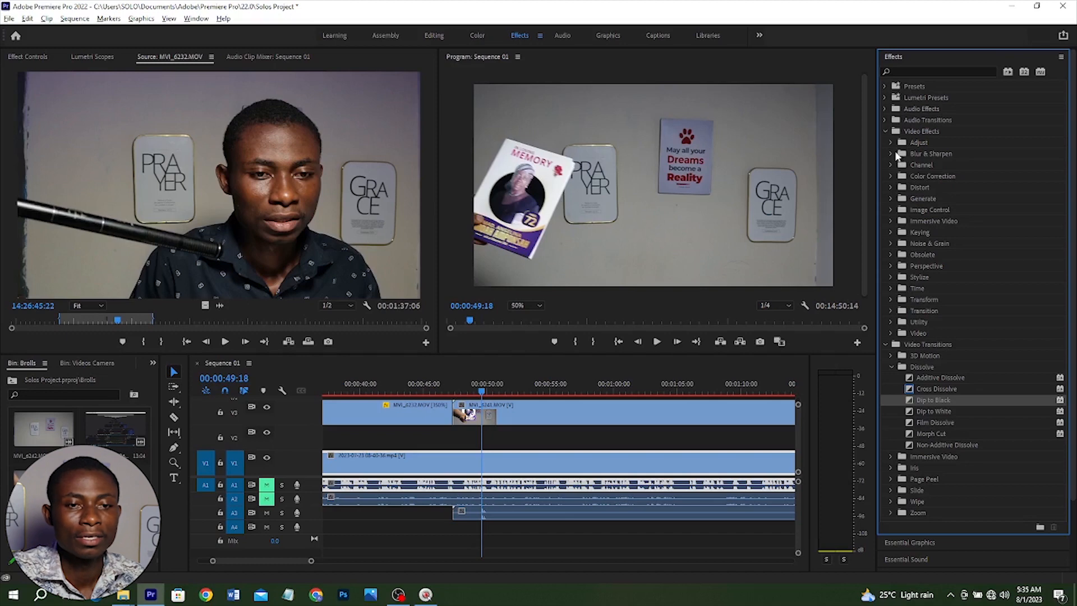
pyautogui.click(890, 154)
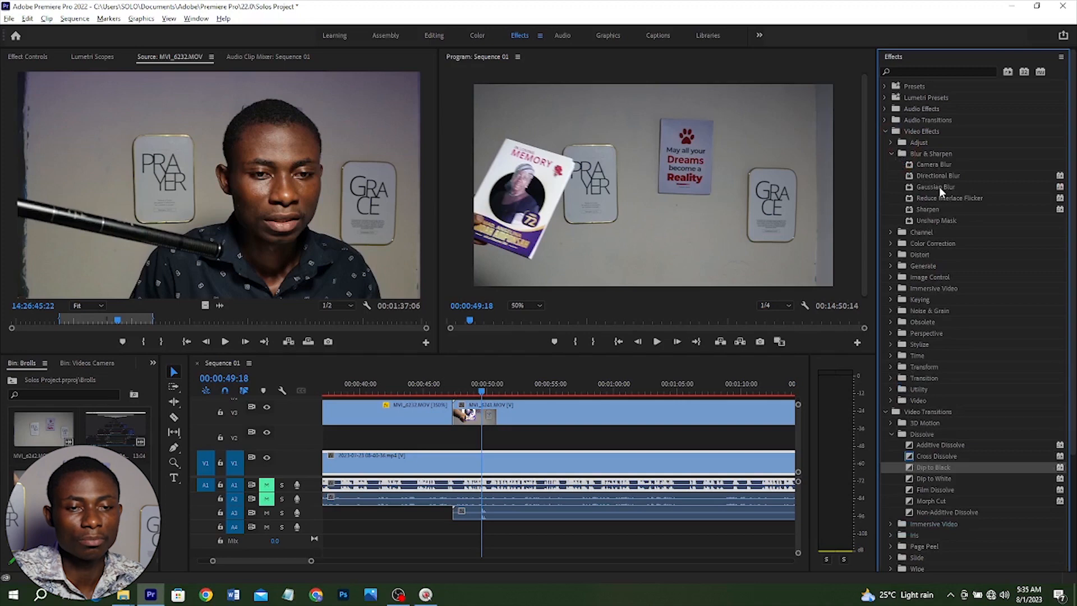
# Cut the MVI_6241.MOV clip on V3 at 00:00:51:13 with the Razor tool and return to the Selection tool.
pyautogui.click(503, 392)
pyautogui.press('space')
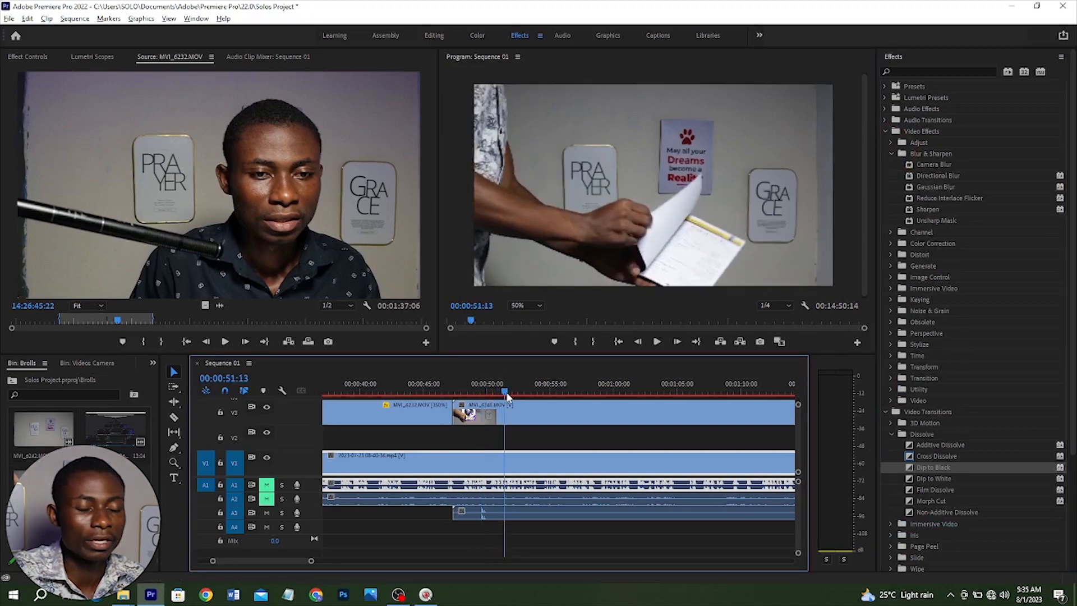
pyautogui.click(515, 415)
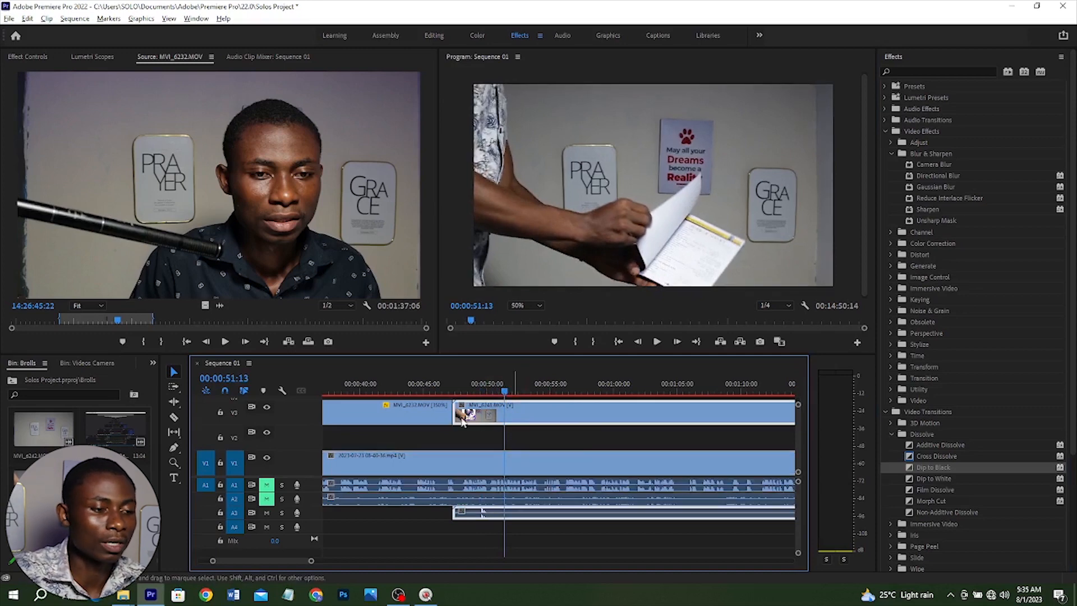
pyautogui.click(174, 418)
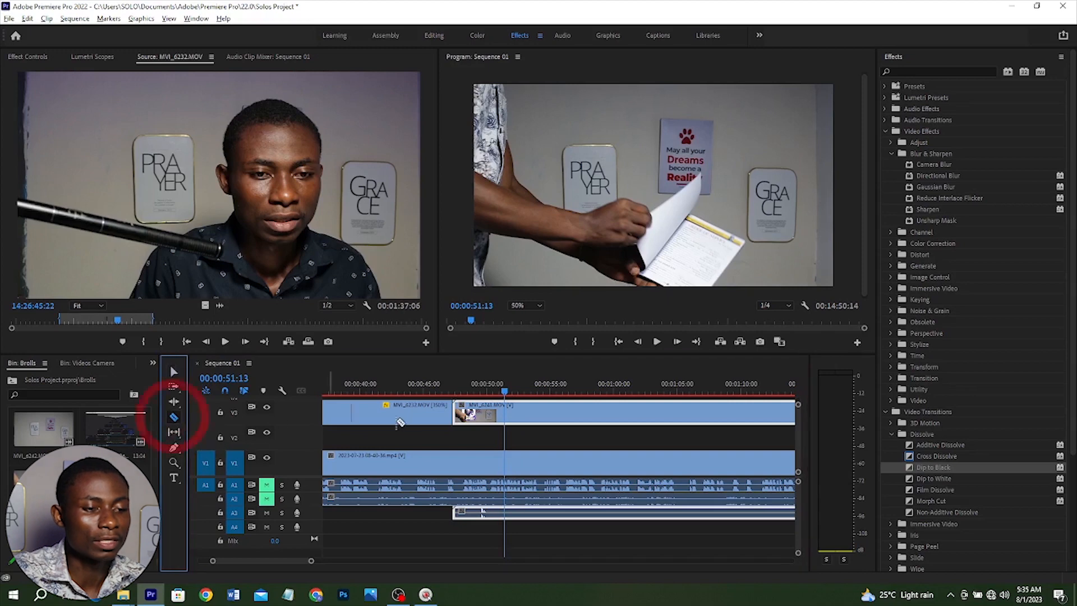
pyautogui.click(506, 416)
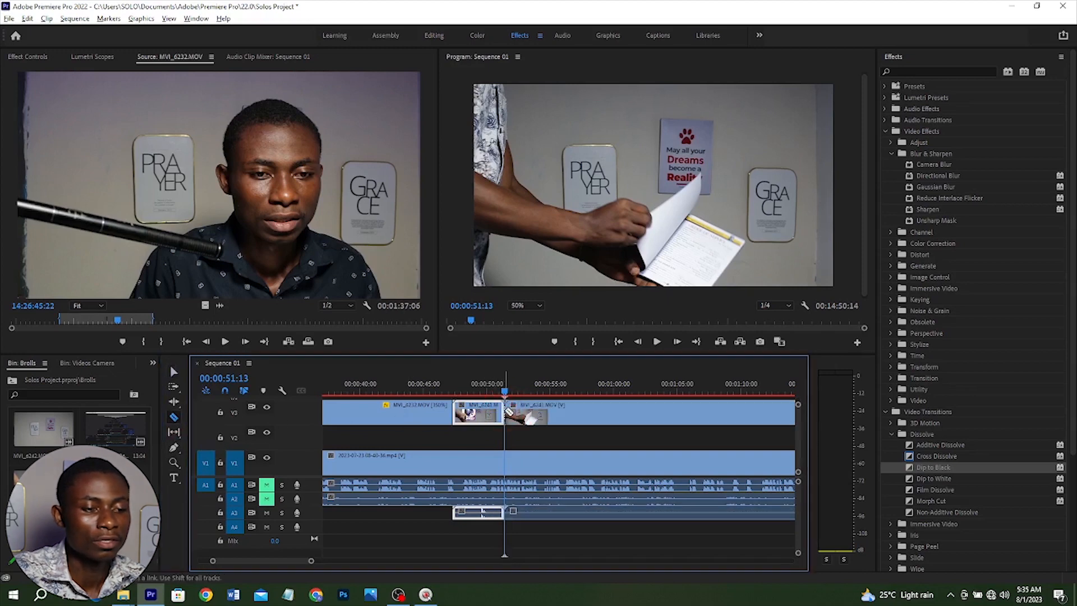
pyautogui.press('v')
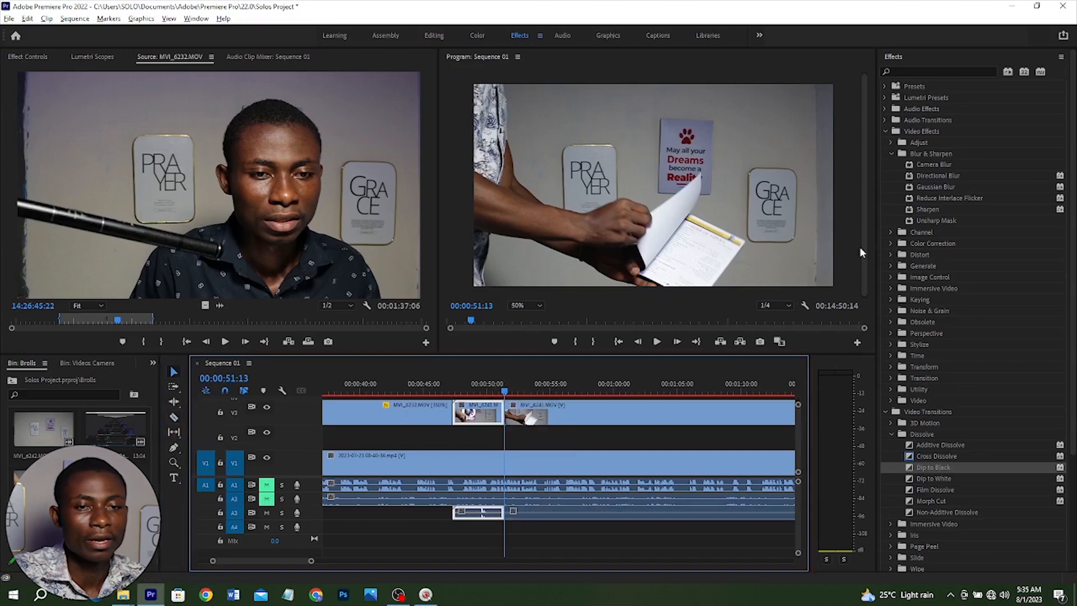
# Apply the Gaussian Blur video effect to the first MVI_6241.MOV segment on V3 and move the playhead to 00:00:48:22.
pyautogui.click(937, 188)
pyautogui.moveTo(937, 190); pyautogui.dragTo(486, 421)
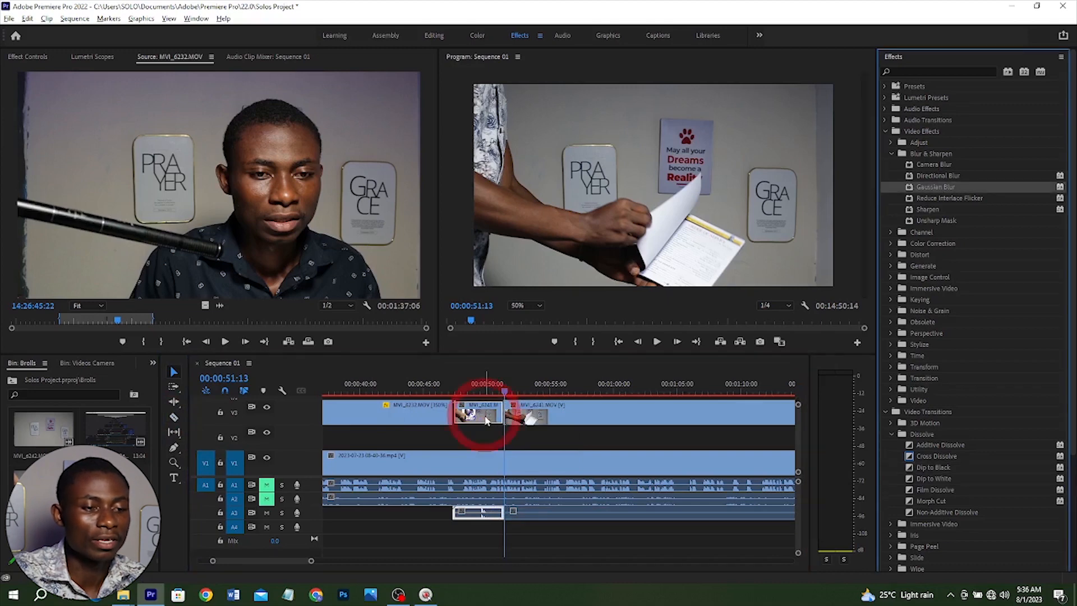
pyautogui.click(478, 387)
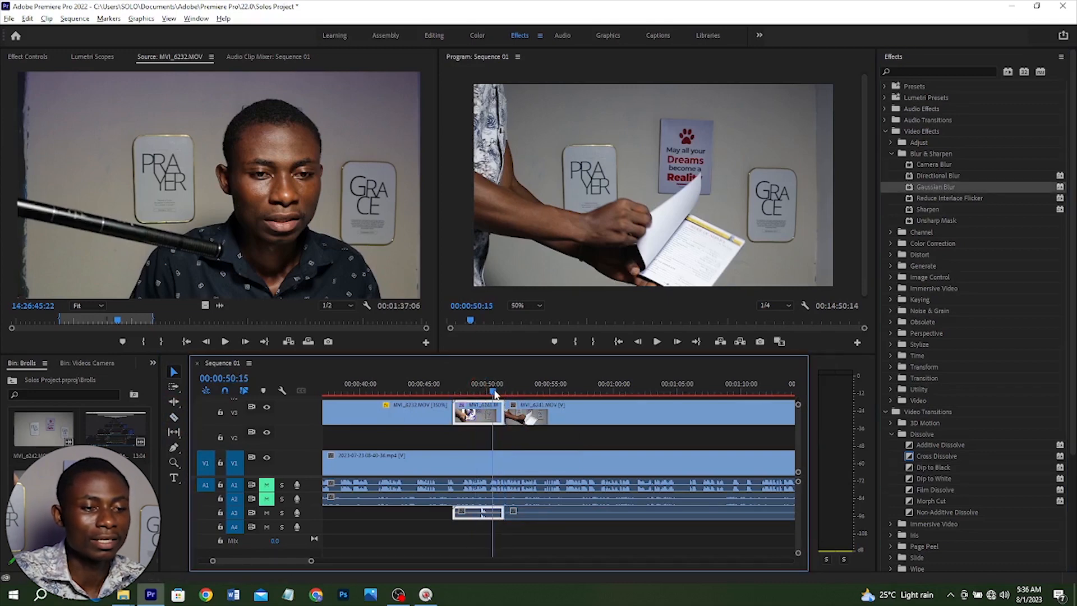
pyautogui.click(472, 392)
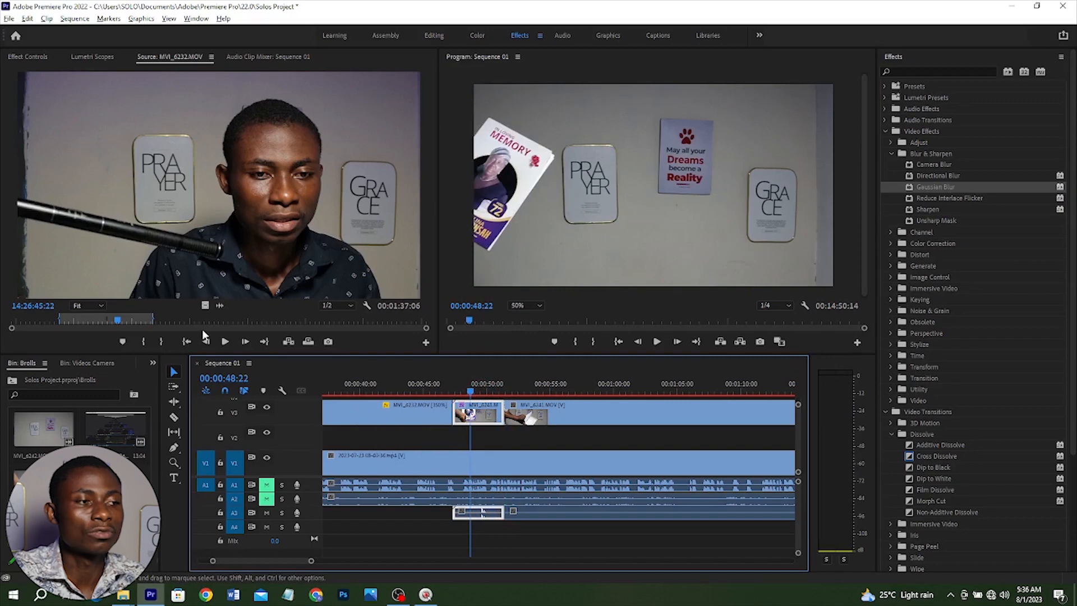
# Set the Gaussian Blur's Blurriness to 30 in the effect controls of the MVI_6241.MOV segment.
pyautogui.click(35, 54)
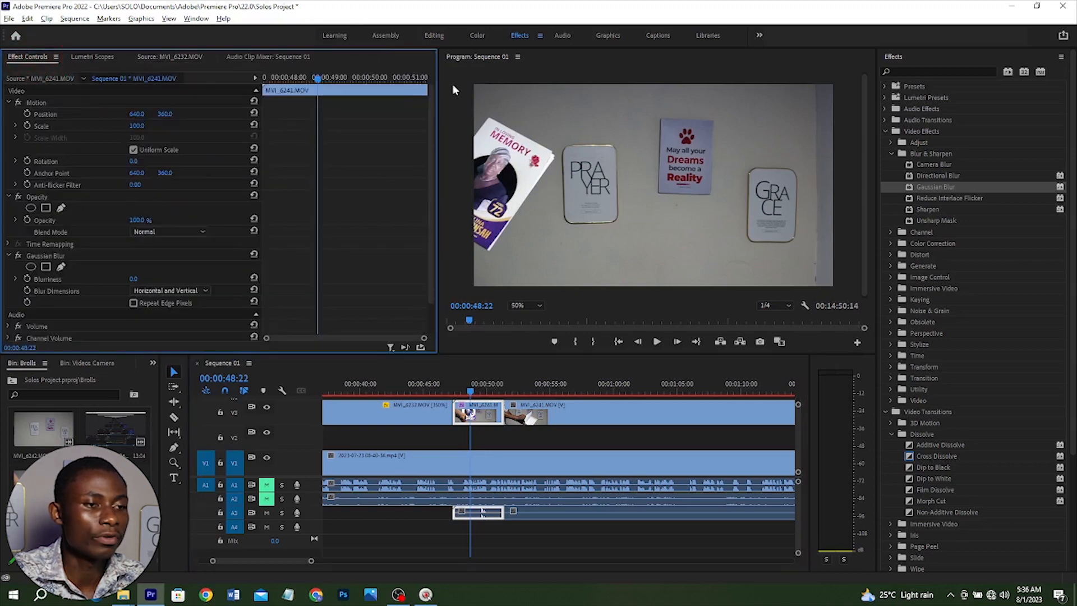
pyautogui.moveTo(430, 133); pyautogui.dragTo(427, 200)
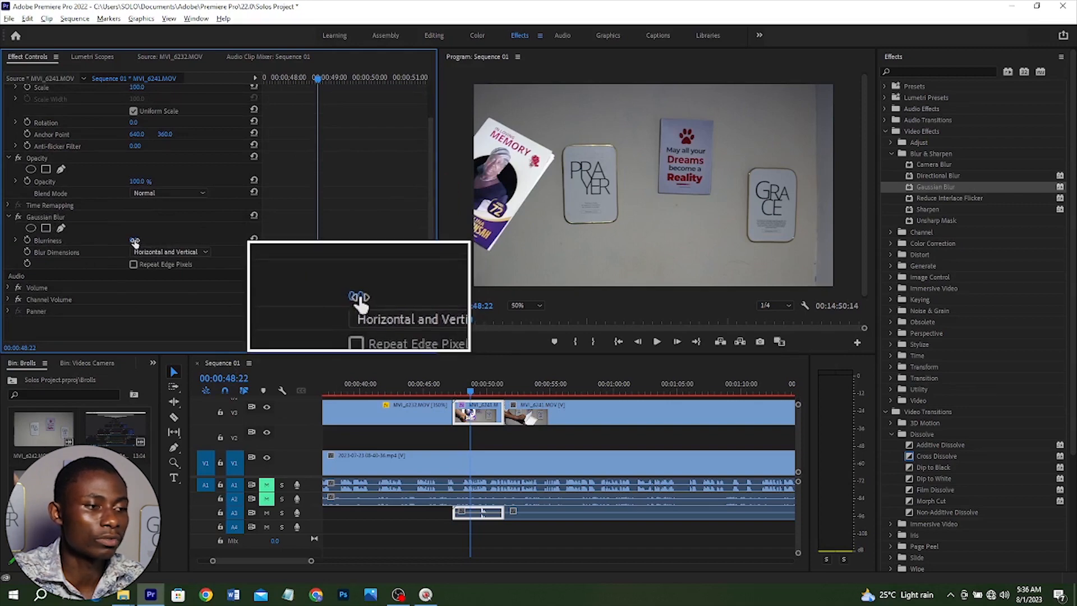
pyautogui.moveTo(136, 243); pyautogui.dragTo(364, 231)
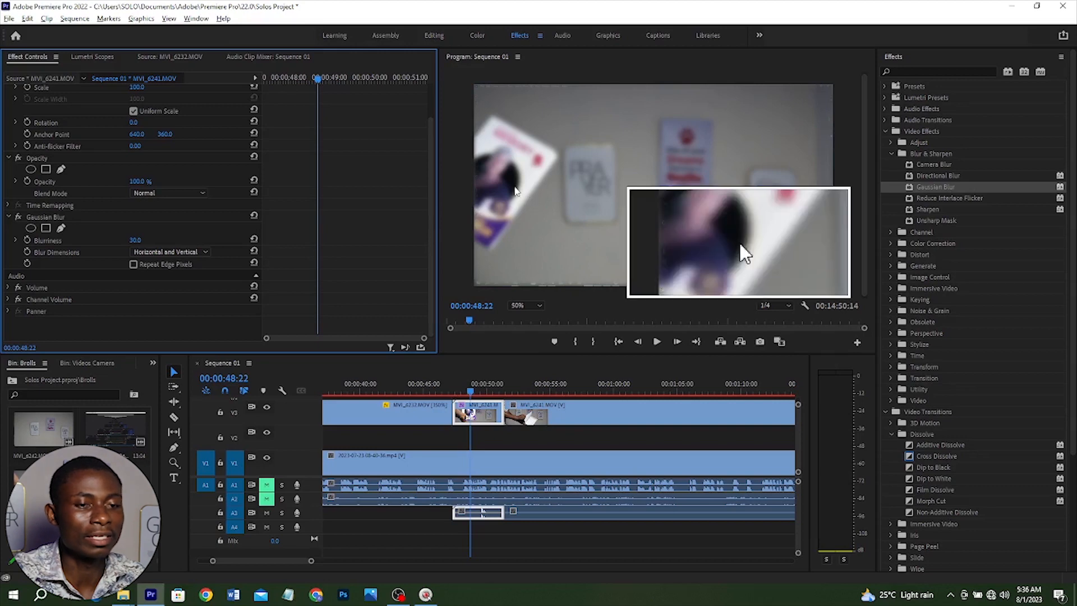
# Play the sequence from just before the blurred MVI_6241.MOV segment and stop at 00:00:49:22.
pyautogui.click(450, 387)
pyautogui.press('space')
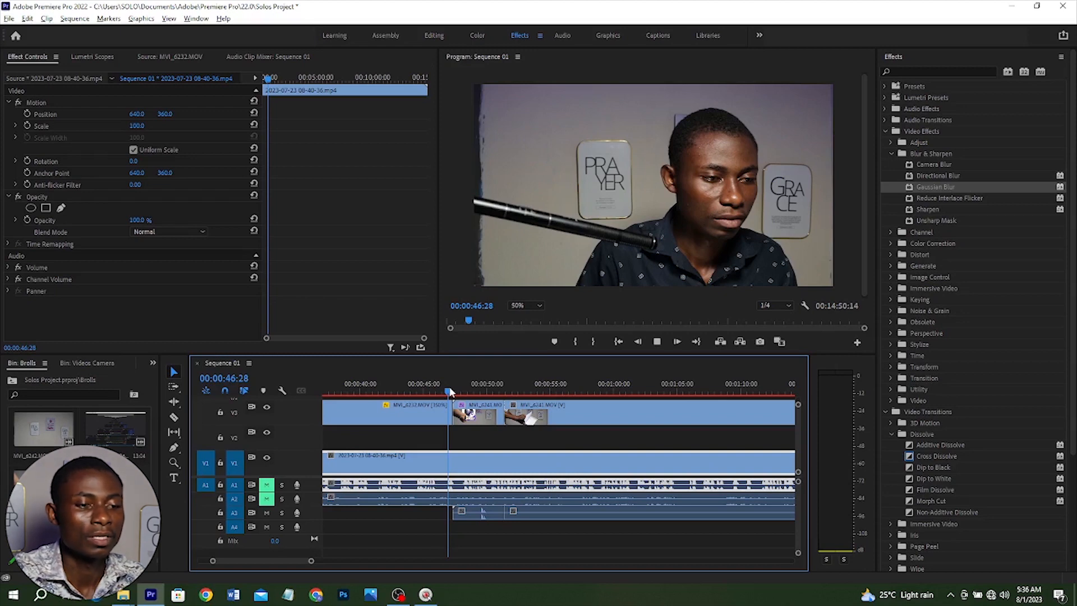
pyautogui.press('space')
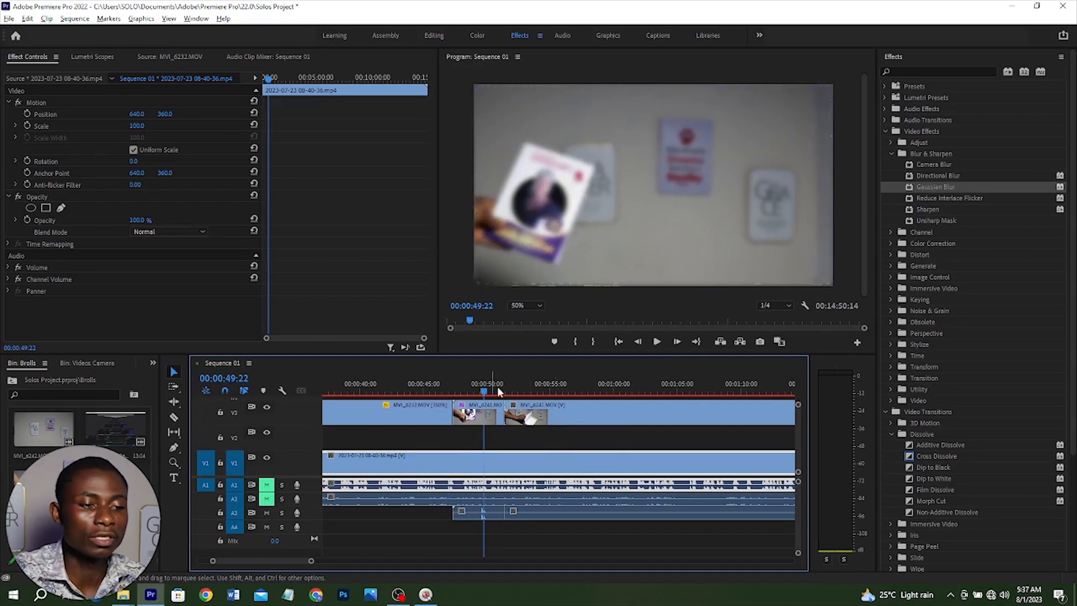
# Try the Full and 1/2 playback resolutions in the Program monitor, then return to 1/4.
pyautogui.click(783, 306)
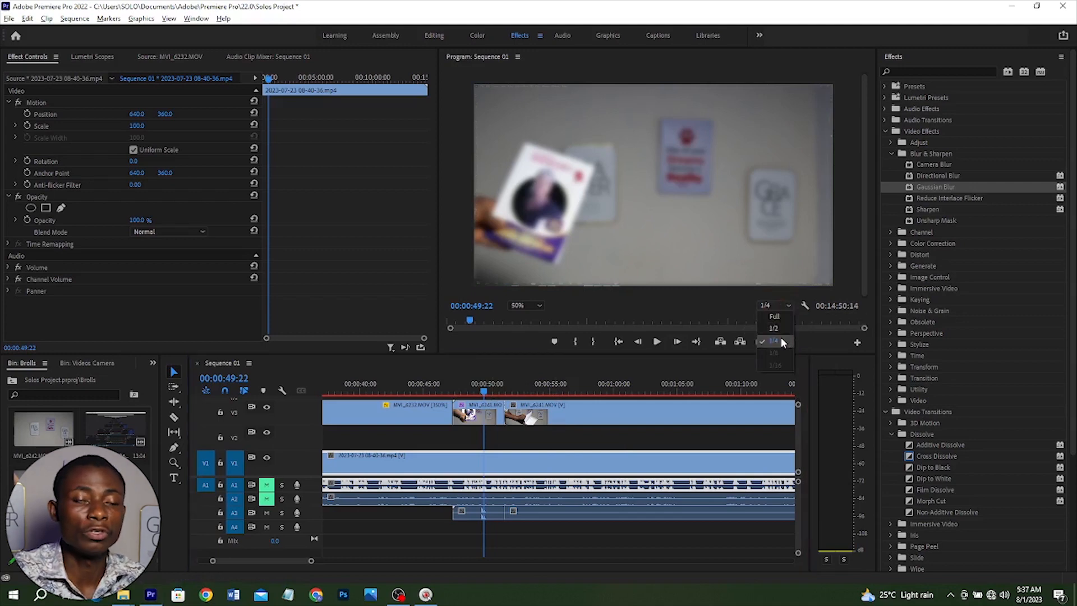
pyautogui.click(773, 318)
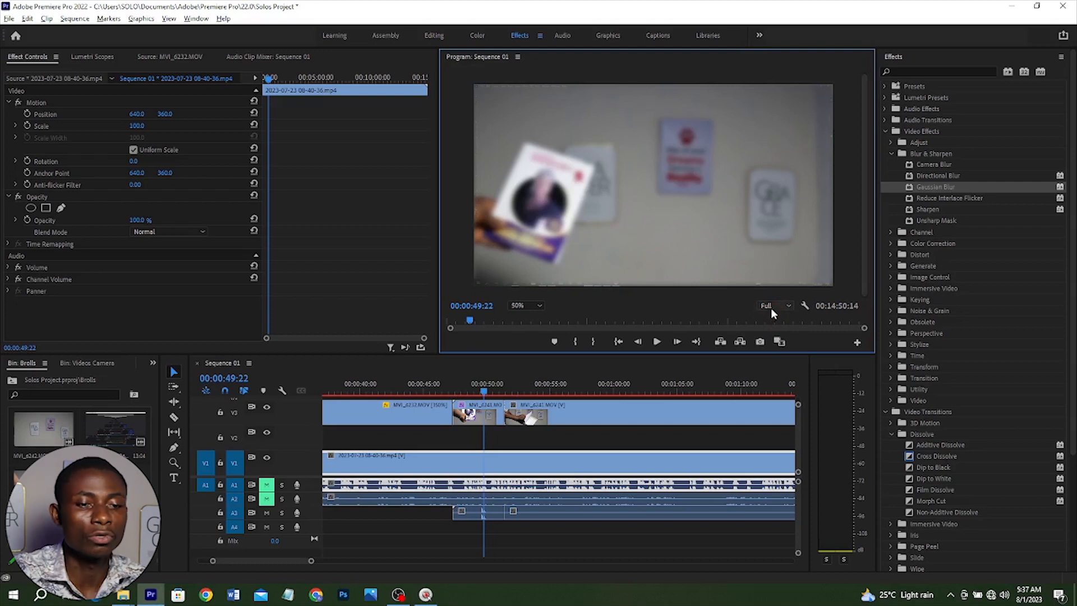
pyautogui.click(770, 305)
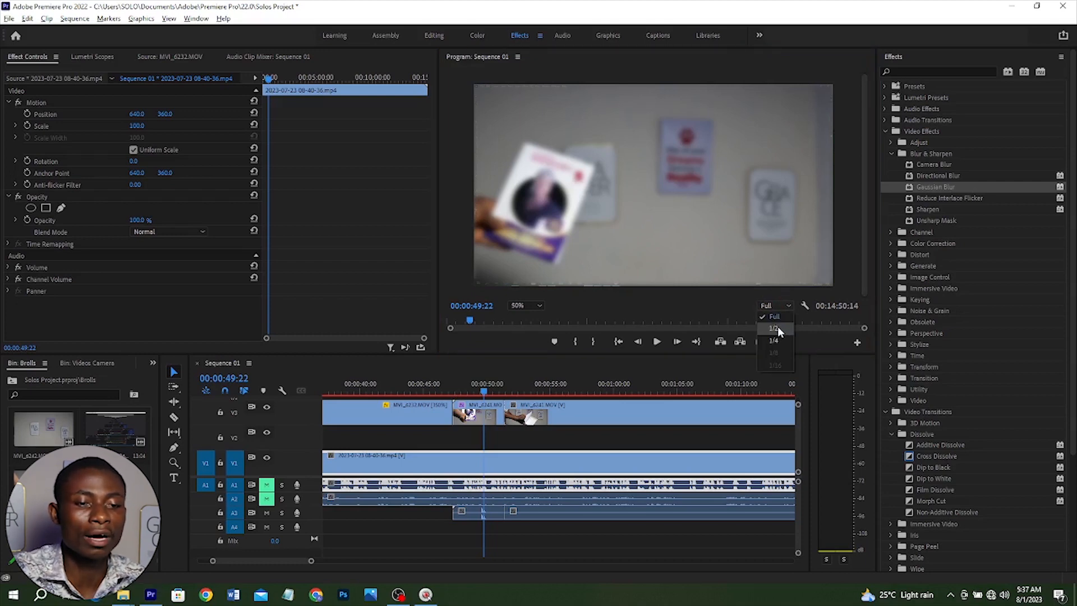
pyautogui.click(778, 326)
pyautogui.click(771, 304)
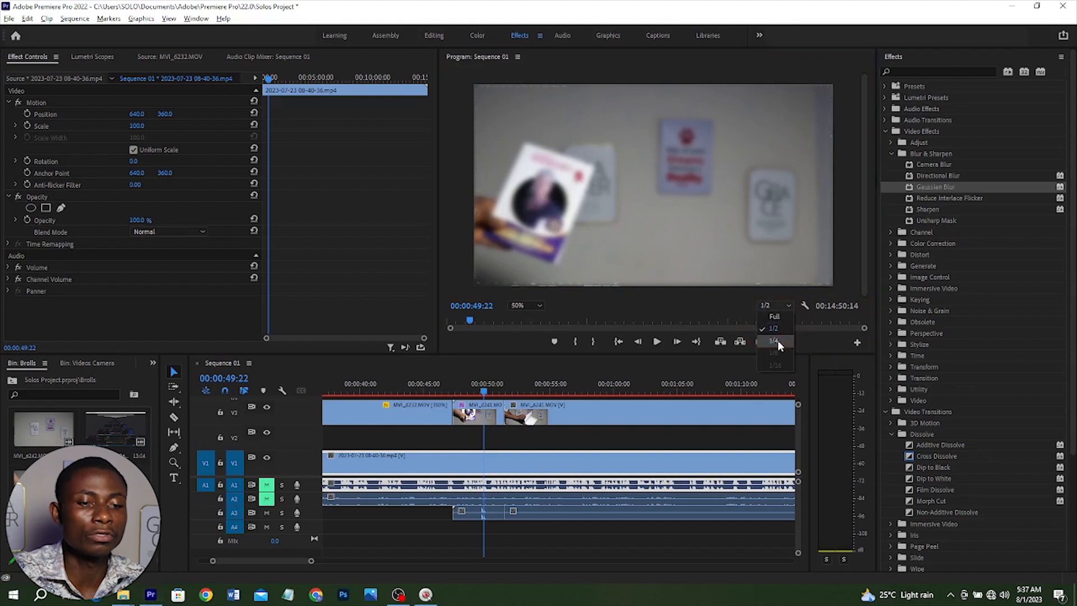
pyautogui.click(778, 340)
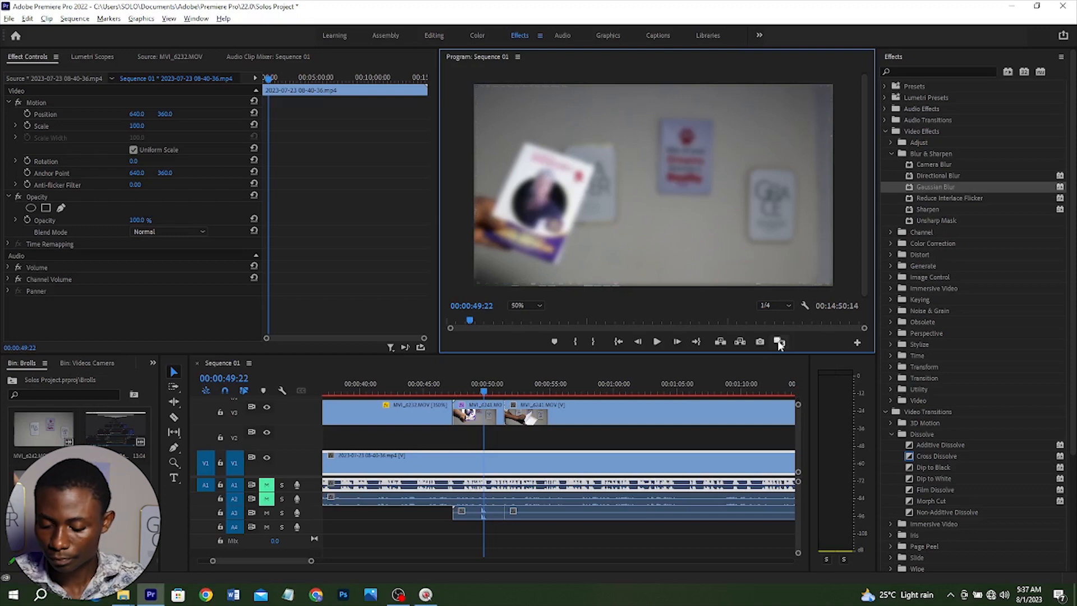
# Switch to the Editing workspace, show the Solos Project contents and open the Audio bin.
pyautogui.moveTo(124, 590)
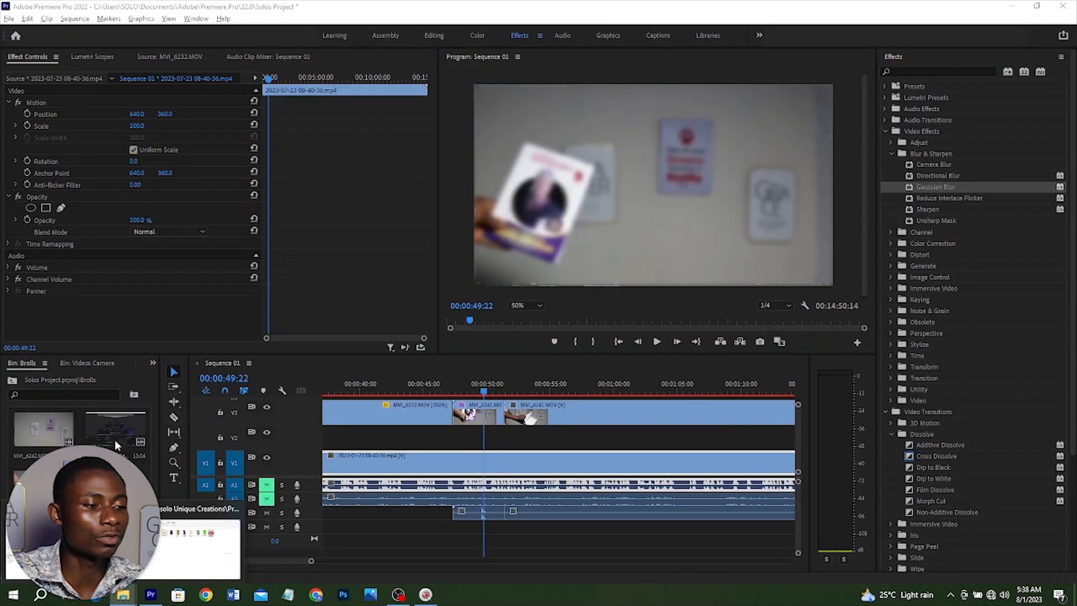
pyautogui.click(78, 400)
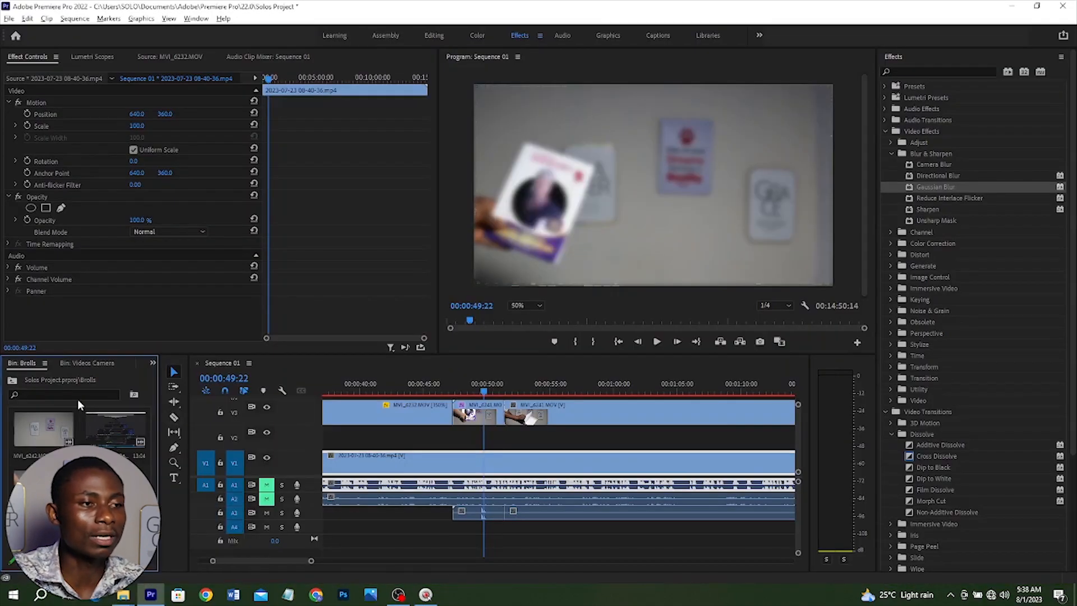
pyautogui.click(115, 429)
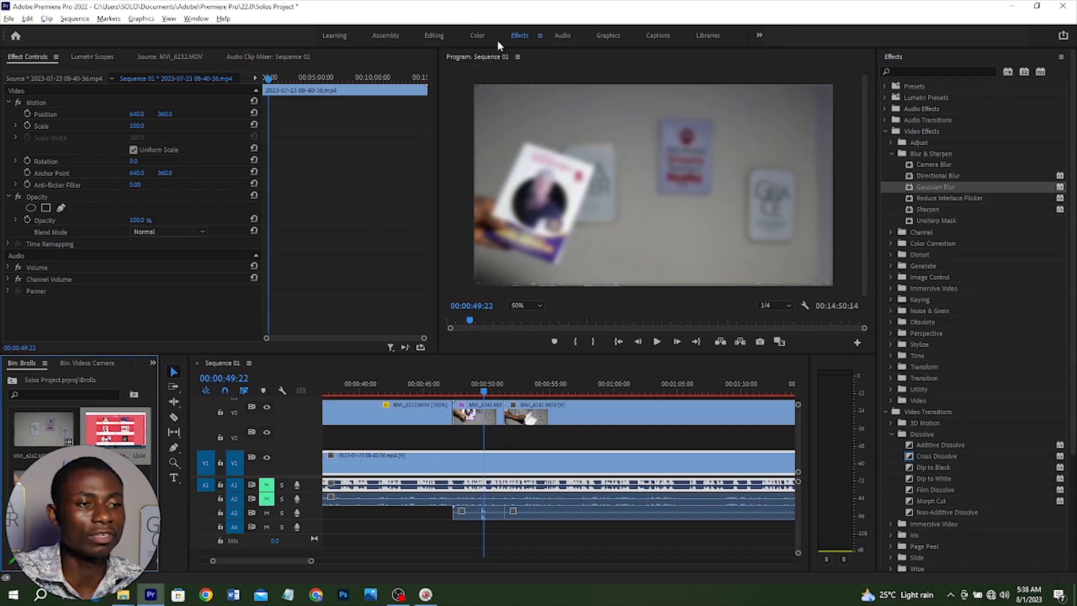
pyautogui.click(438, 35)
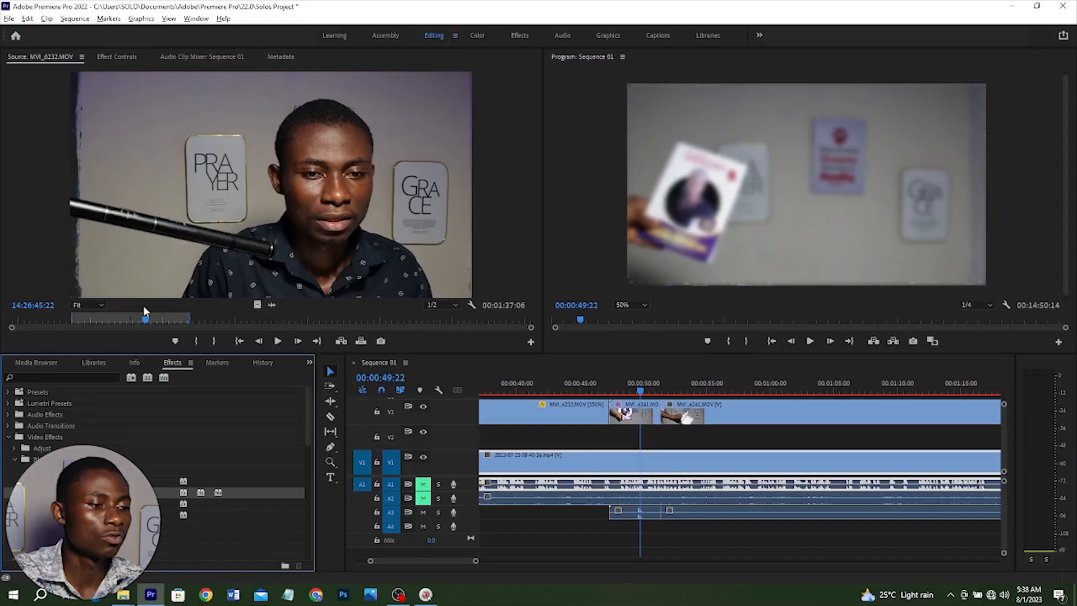
pyautogui.click(34, 365)
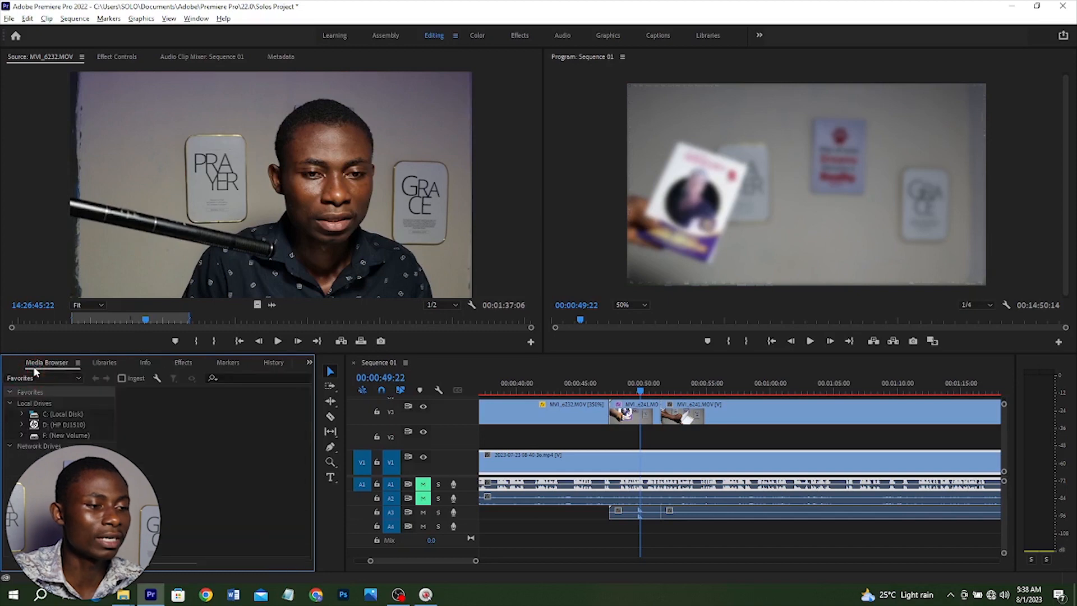
pyautogui.click(309, 363)
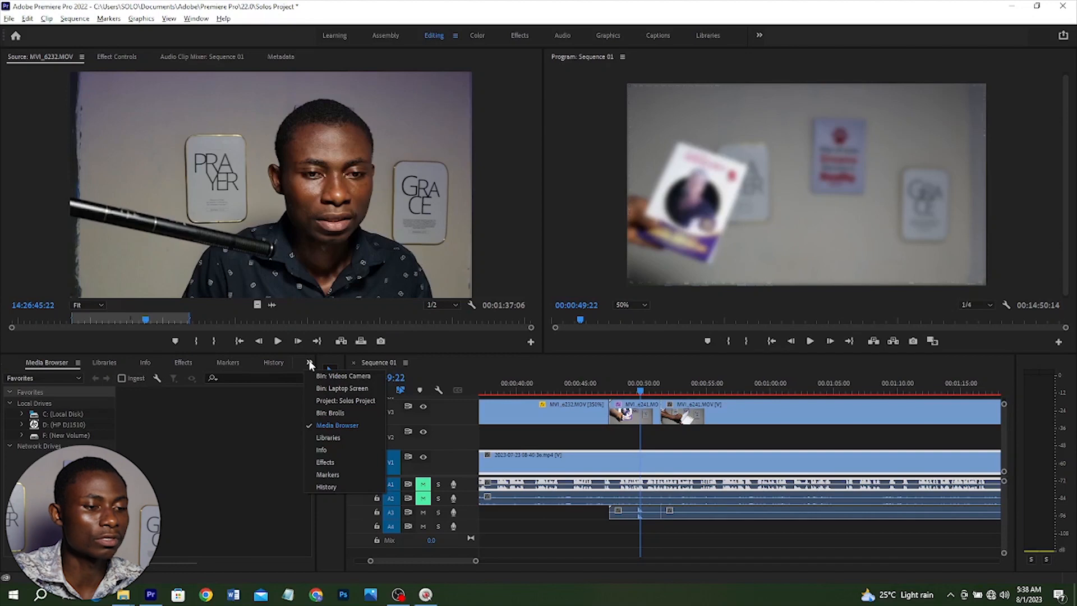
pyautogui.click(345, 399)
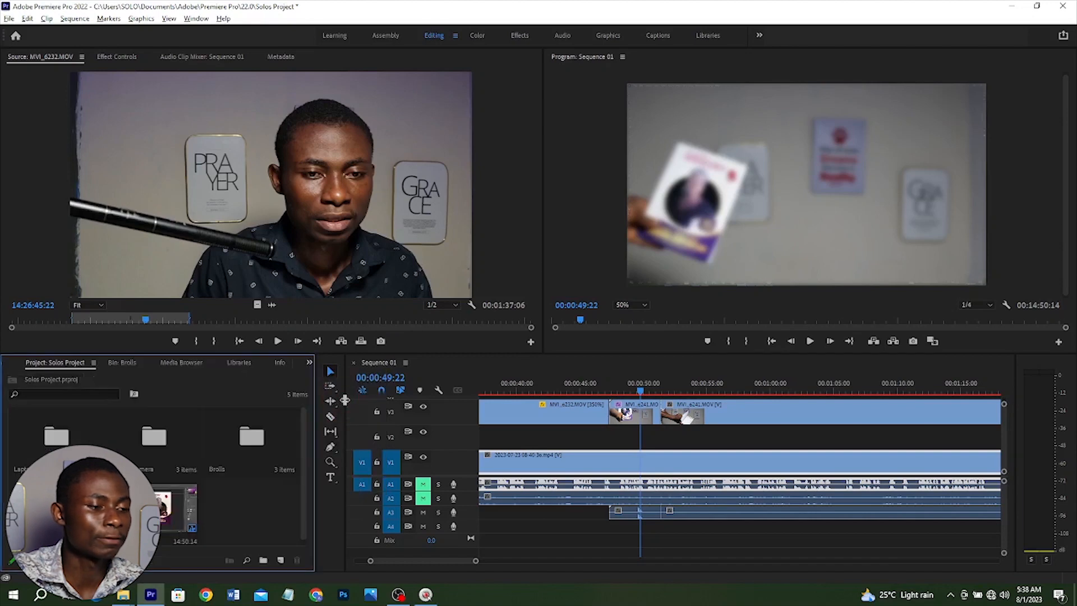
pyautogui.doubleClick(56, 499)
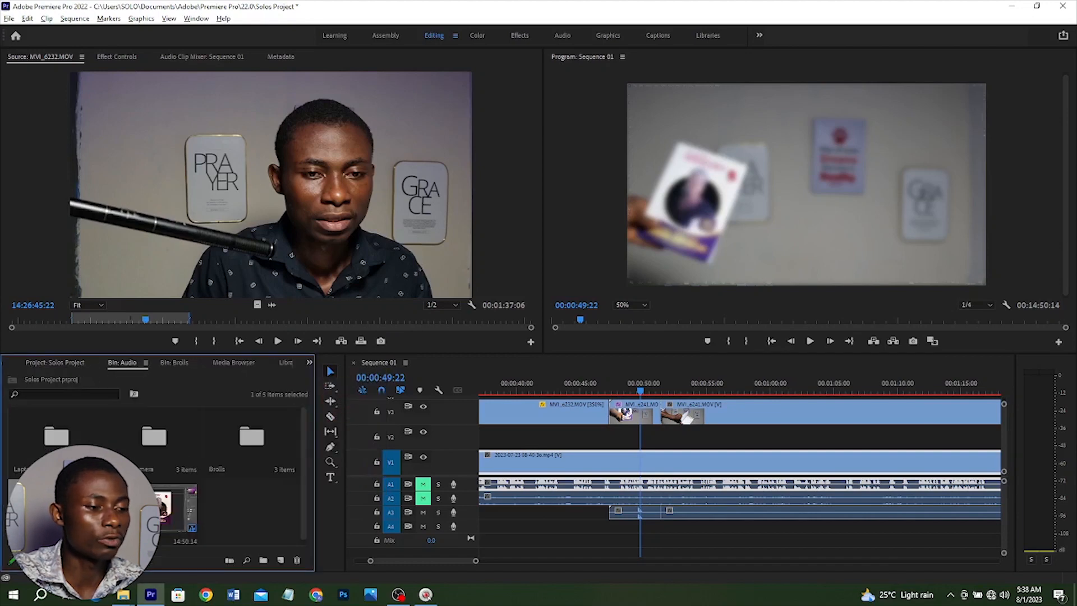
# Place Drifting at 432 Hz - Unicorn Heads.mp3 on audio track A4 and shift its start to about 00:00:33.
pyautogui.click(51, 448)
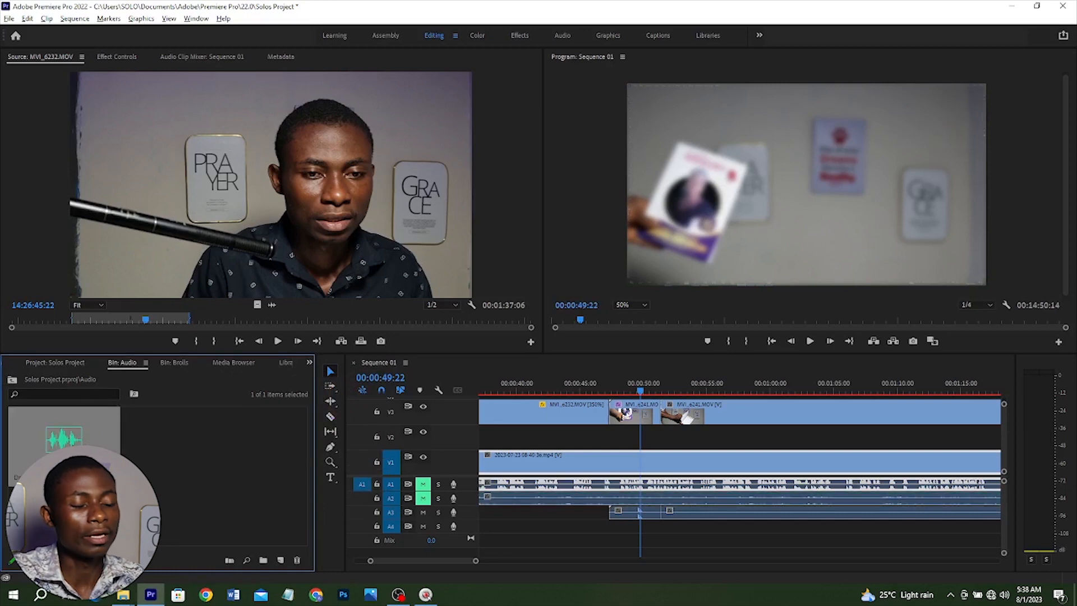
pyautogui.moveTo(257, 469); pyautogui.dragTo(492, 524)
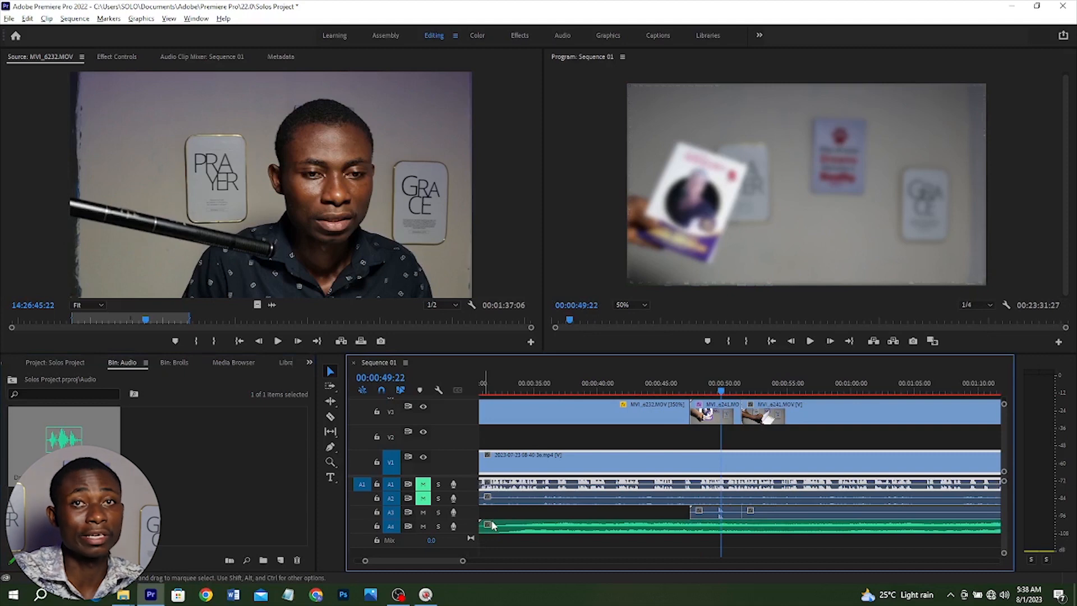
pyautogui.click(548, 386)
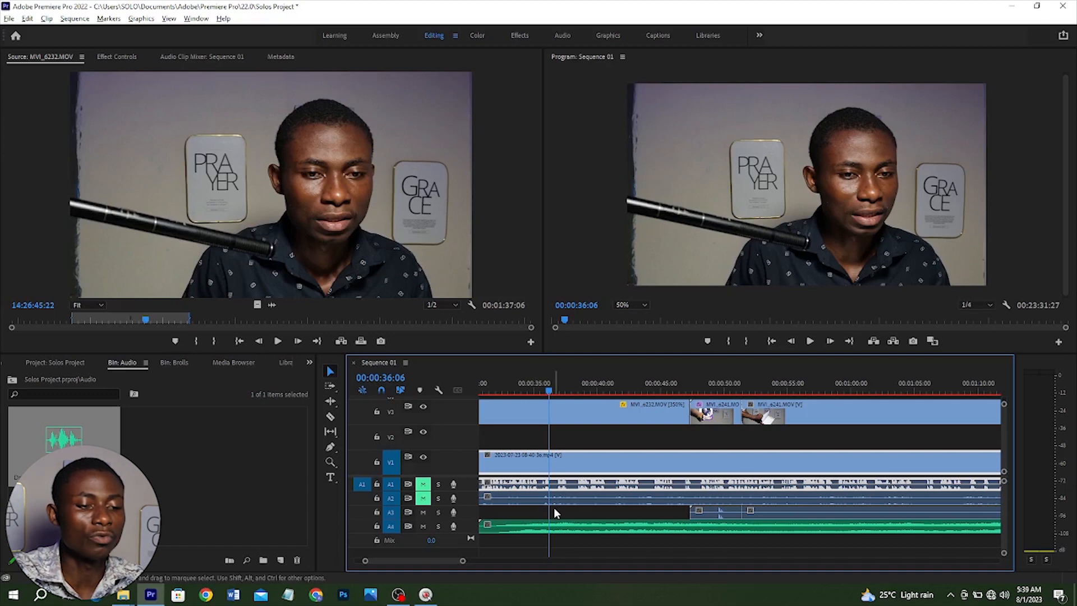
pyautogui.moveTo(546, 526)
pyautogui.mouseDown()
pyautogui.moveTo(537, 529)
pyautogui.moveTo(566, 528)
pyautogui.mouseUp()
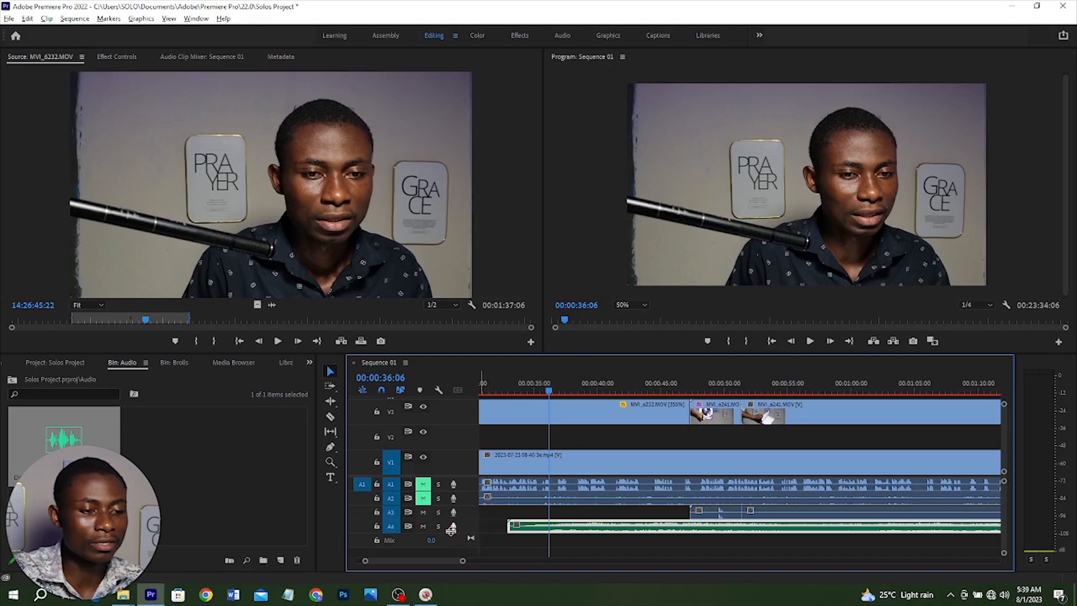
# Increase the height of audio track A4 and adjust the music clip's volume line to -0.9 dB.
pyautogui.moveTo(451, 528); pyautogui.dragTo(450, 559)
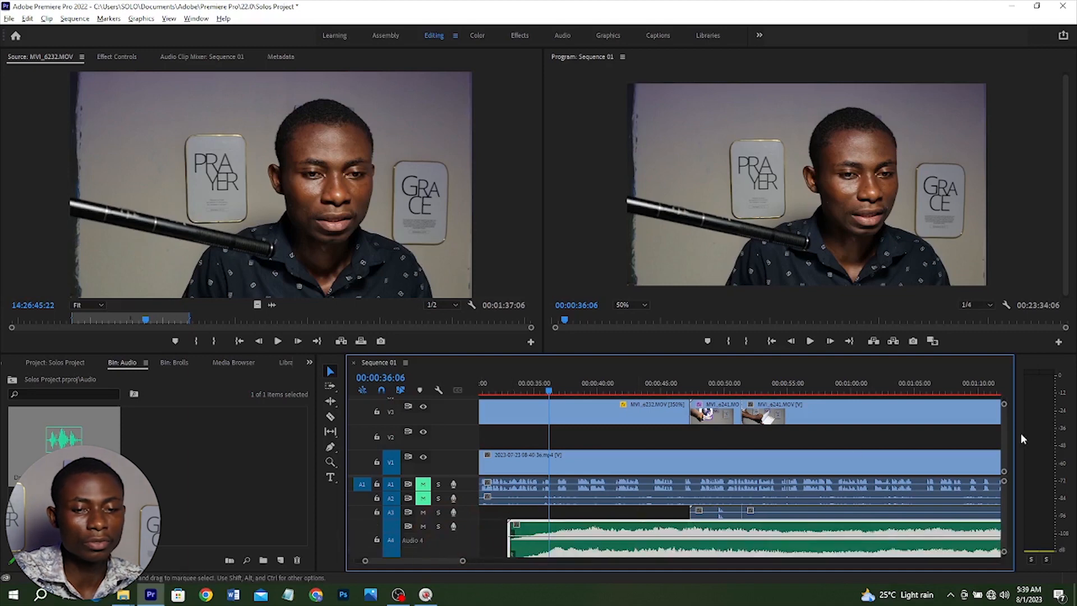
pyautogui.scroll(-3, 1004, 493)
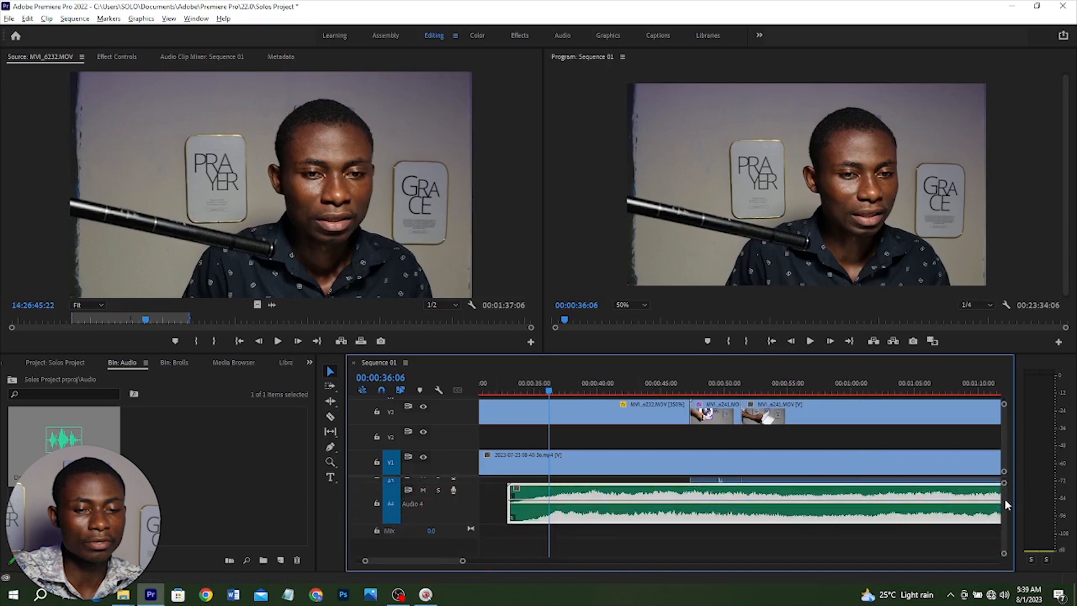
pyautogui.scroll(3, 1004, 499)
pyautogui.scroll(-3, 1008, 505)
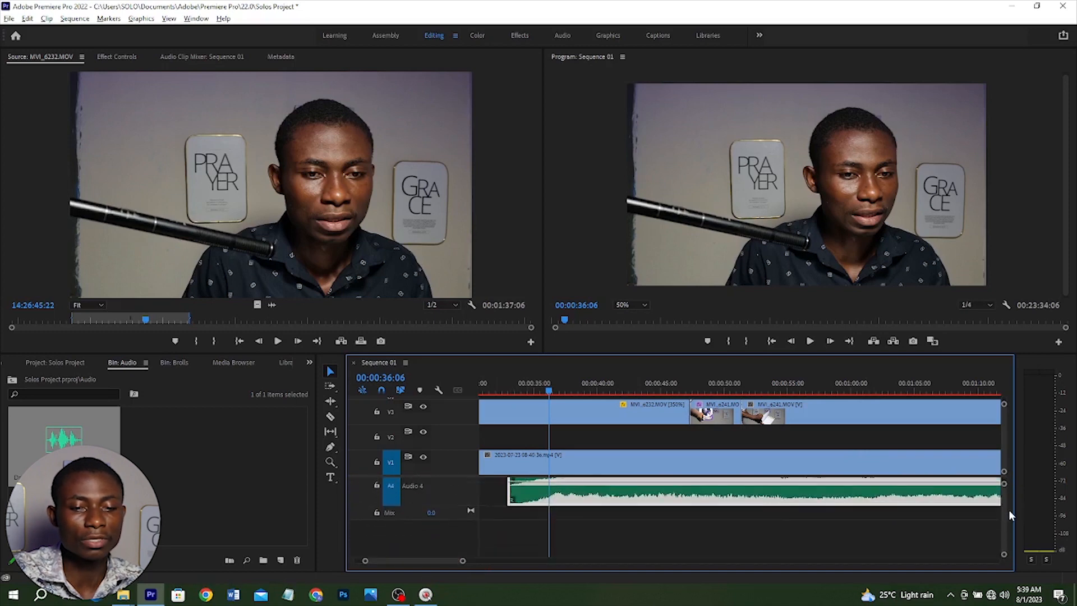
pyautogui.scroll(3, 1009, 510)
pyautogui.click(1004, 486)
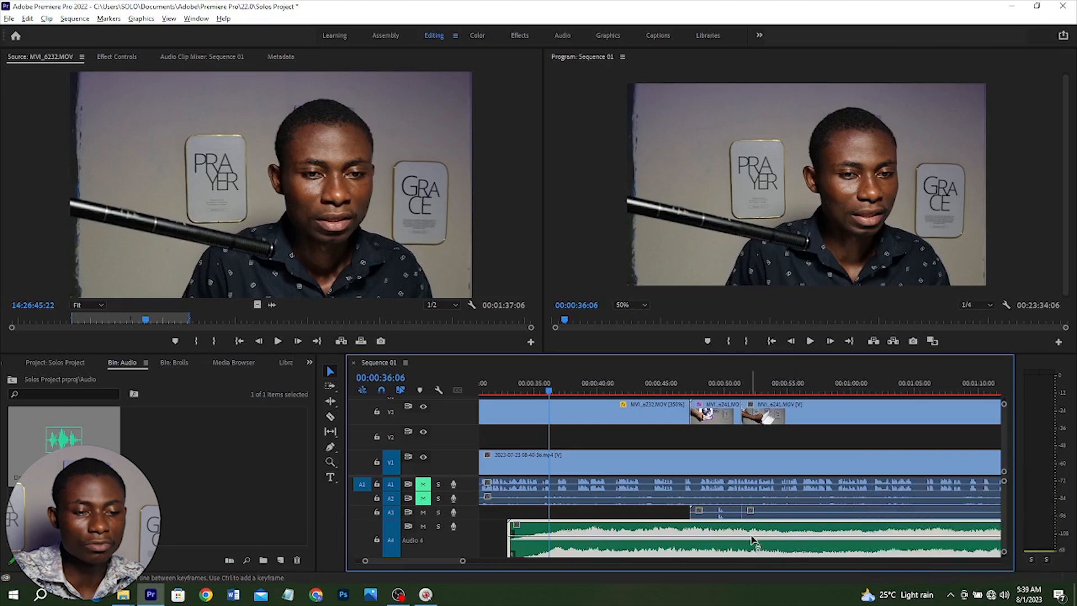
pyautogui.moveTo(755, 542); pyautogui.dragTo(755, 538)
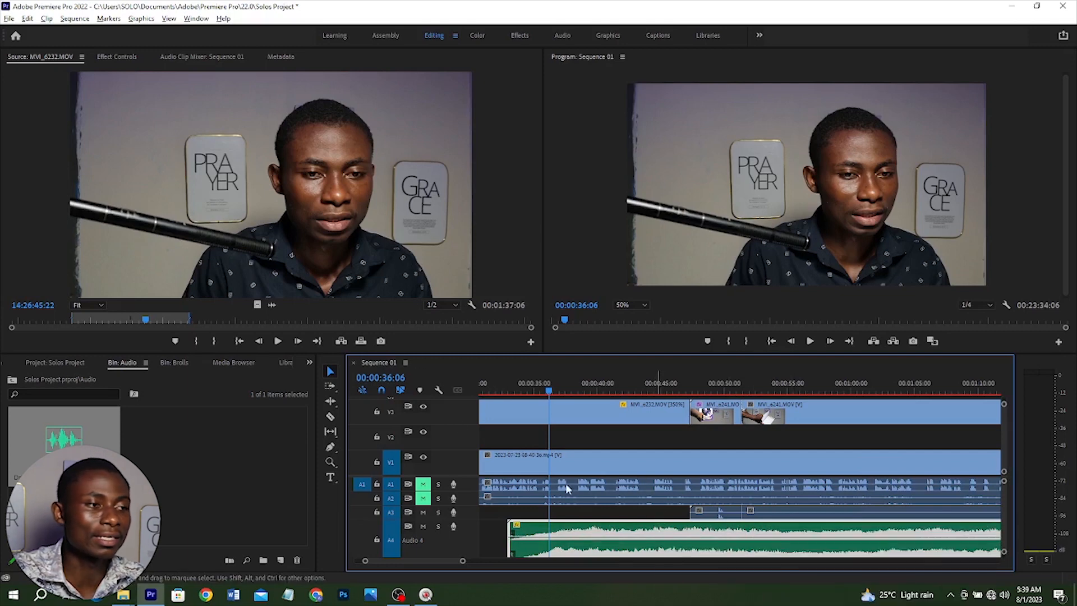
# Set the music clip's Volume Level to 13.7 dB in its effect controls.
pyautogui.click(115, 58)
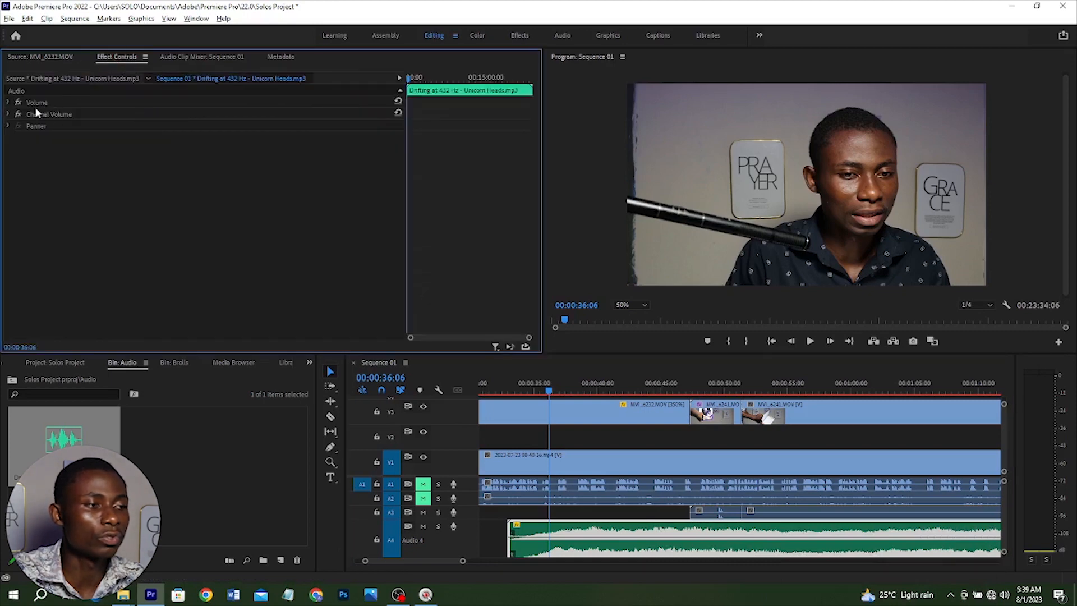
pyautogui.click(7, 102)
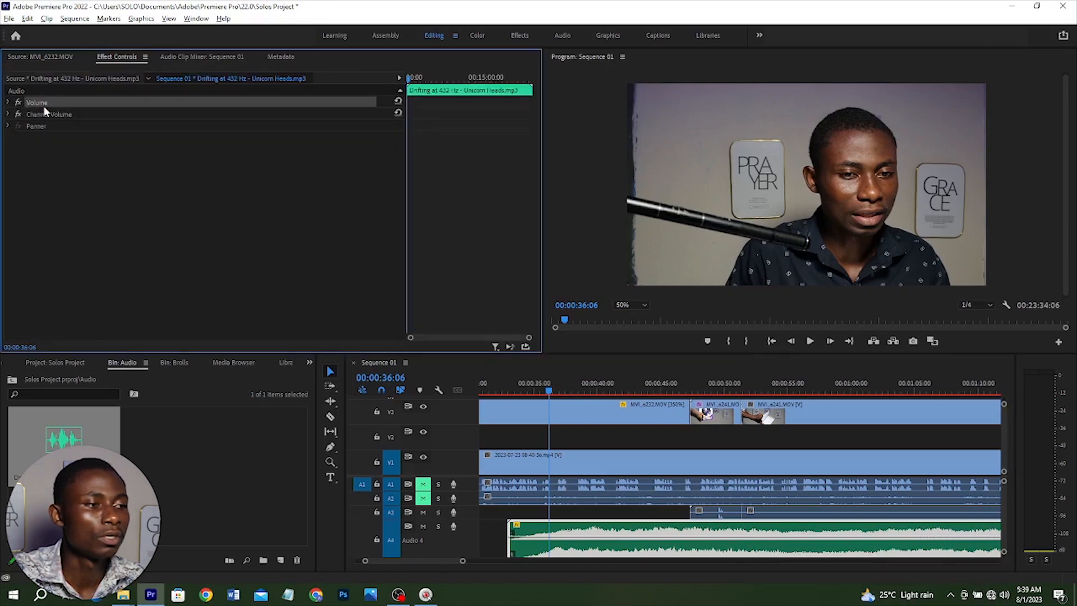
pyautogui.click(9, 104)
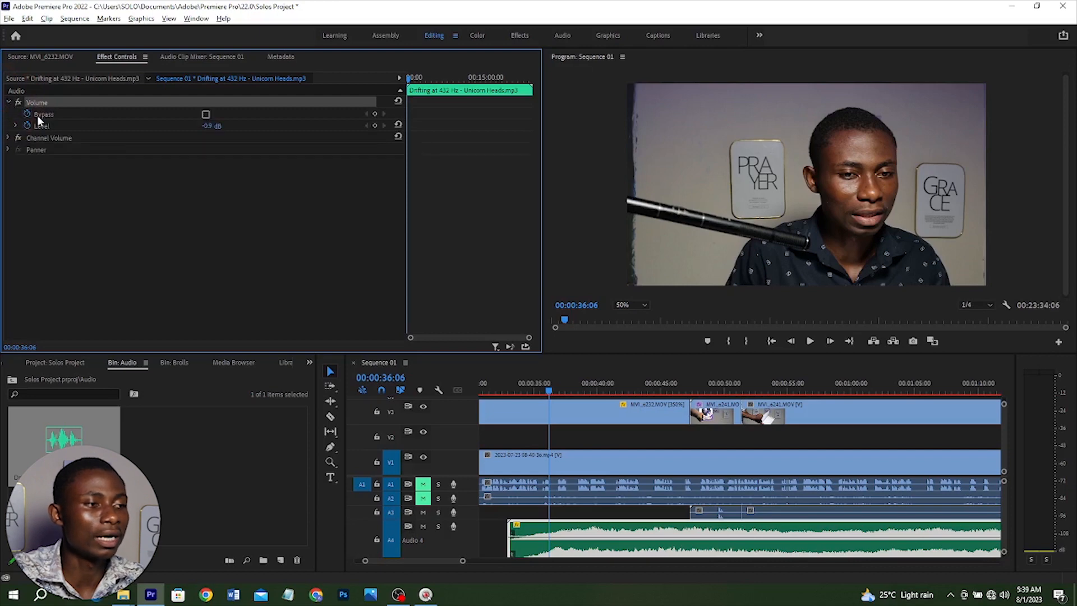
pyautogui.click(207, 127)
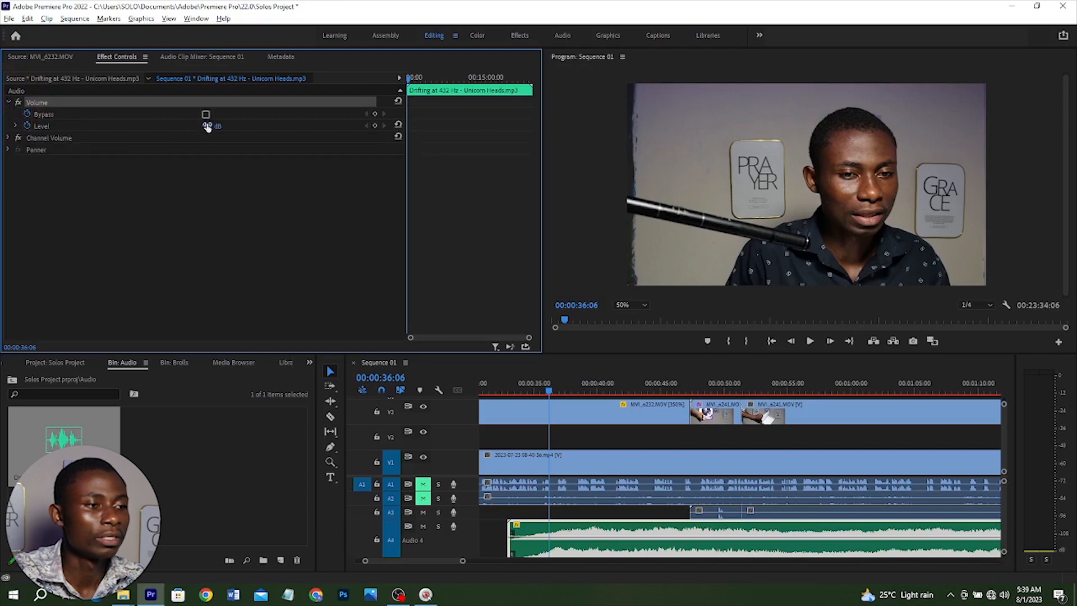
pyautogui.moveTo(208, 126)
pyautogui.mouseDown()
pyautogui.moveTo(264, 125)
pyautogui.moveTo(195, 123)
pyautogui.moveTo(214, 122)
pyautogui.mouseUp()
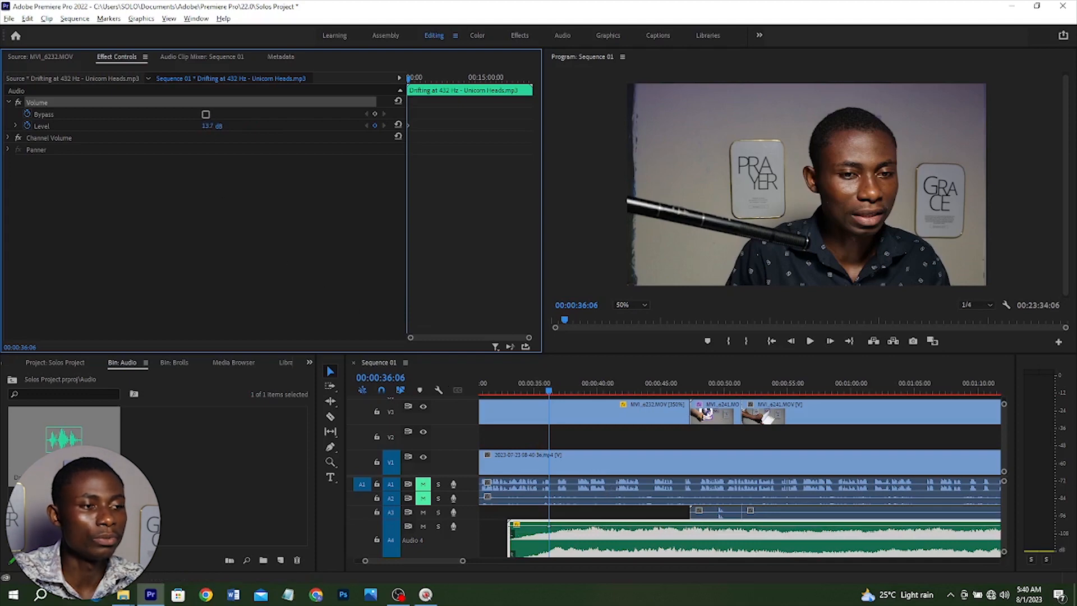
# Set the music clip's Volume Level to 10.3 dB in its effect controls.
pyautogui.moveTo(214, 125); pyautogui.dragTo(177, 129)
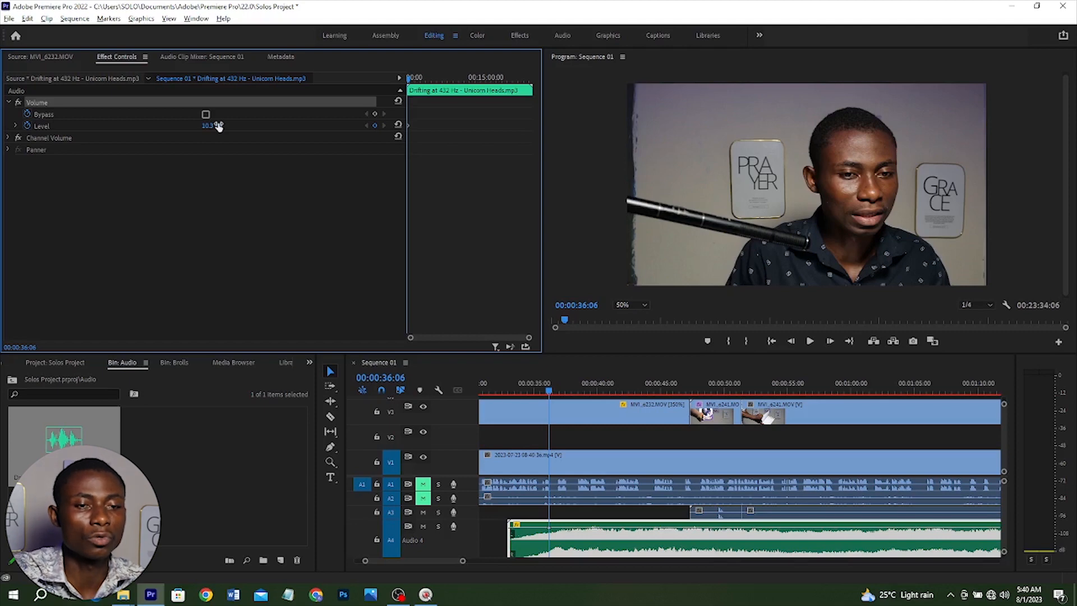
pyautogui.click(864, 193)
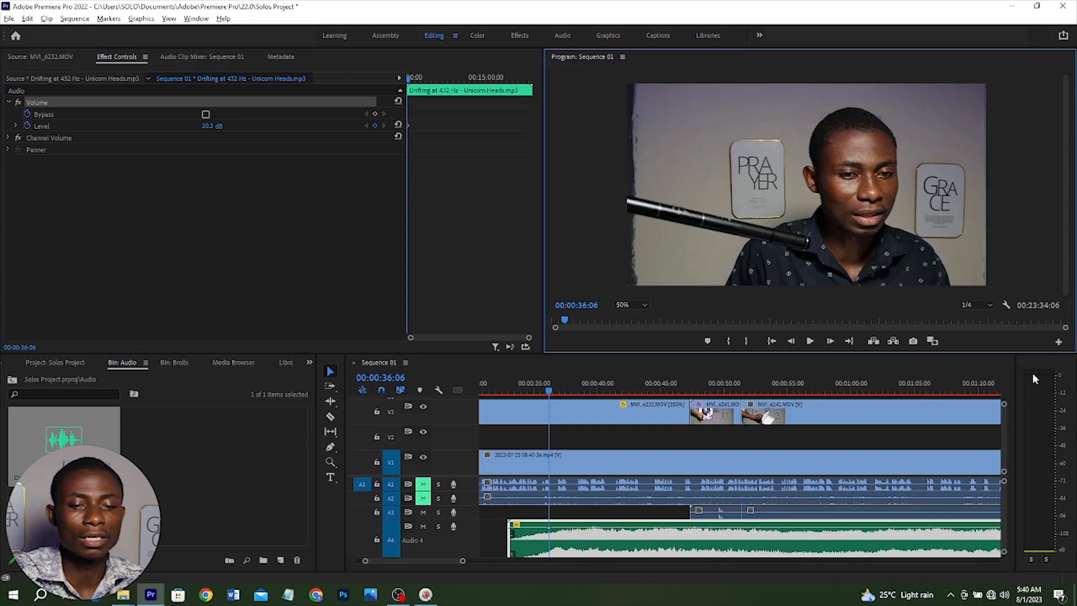
# Bring video track V4 into view and display the Cinematic presets under Lumetri Presets in the Effects list.
pyautogui.moveTo(1004, 432); pyautogui.dragTo(1004, 409)
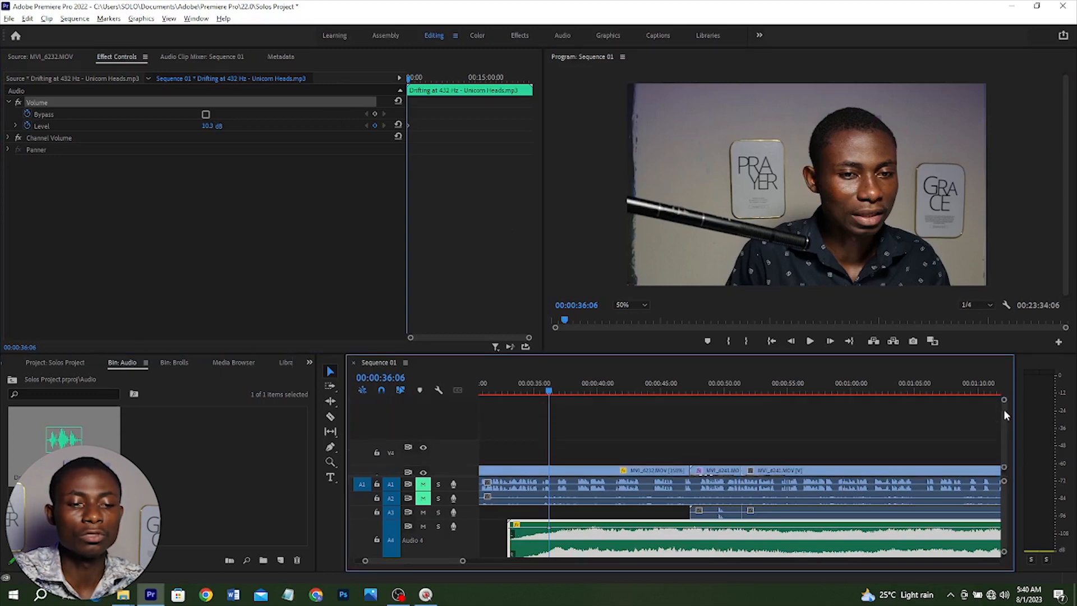
pyautogui.scroll(-1, 1012, 429)
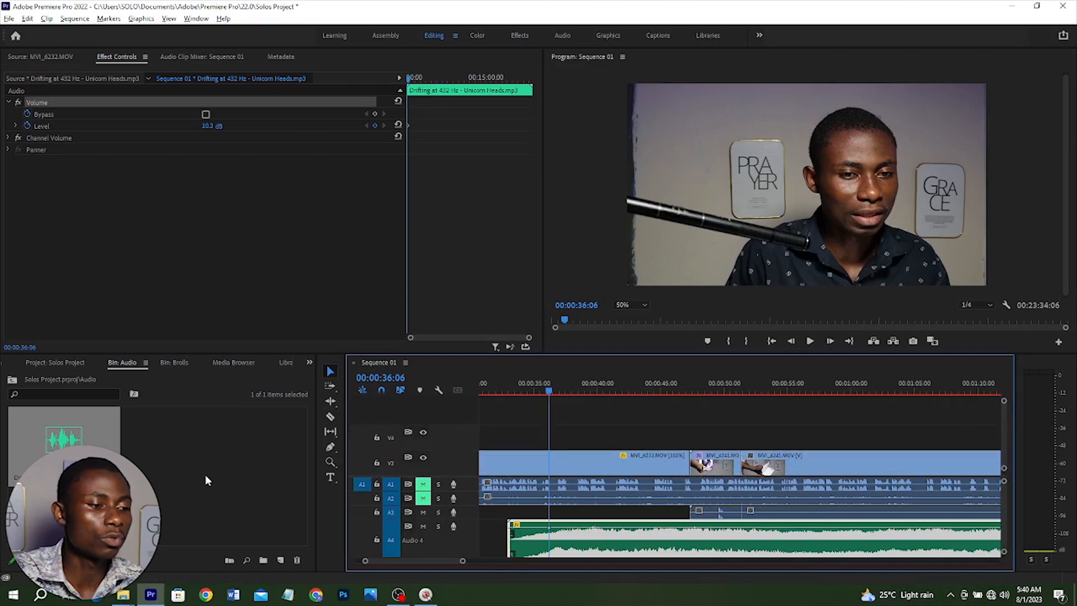
pyautogui.click(309, 362)
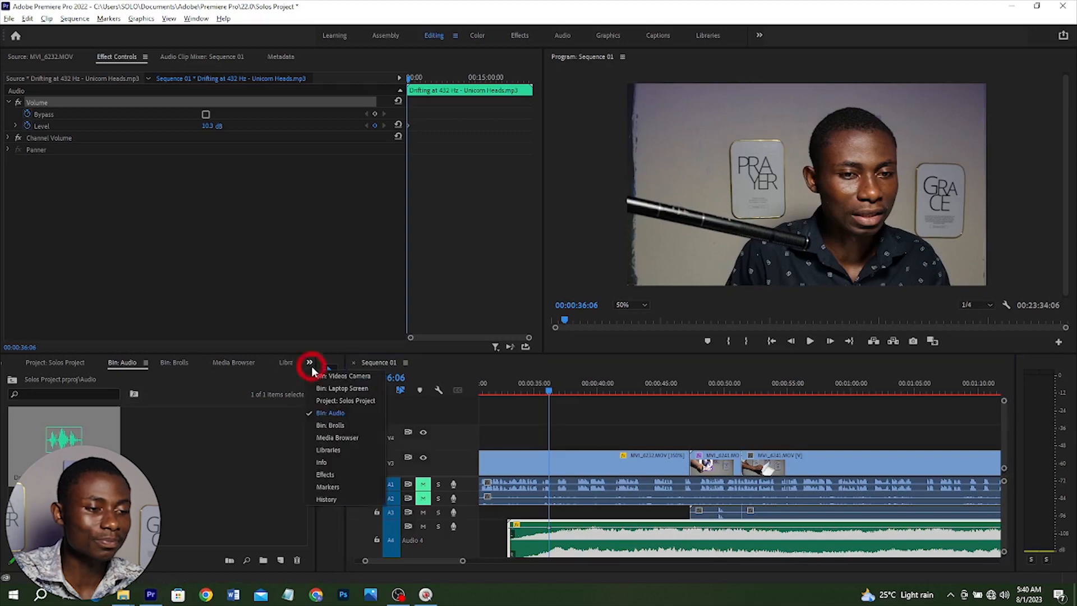
pyautogui.click(337, 473)
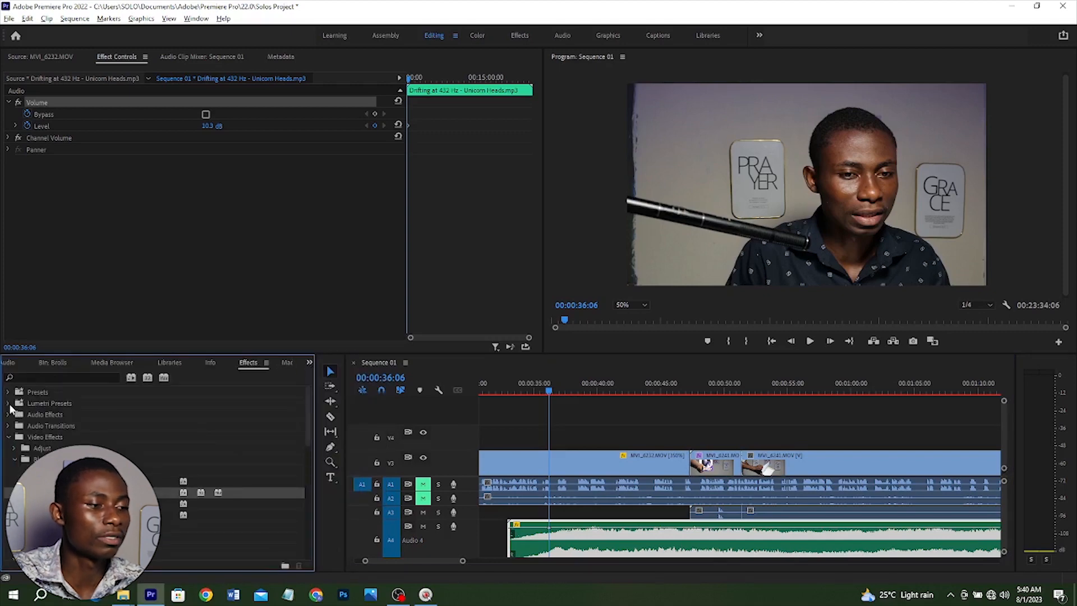
pyautogui.click(9, 404)
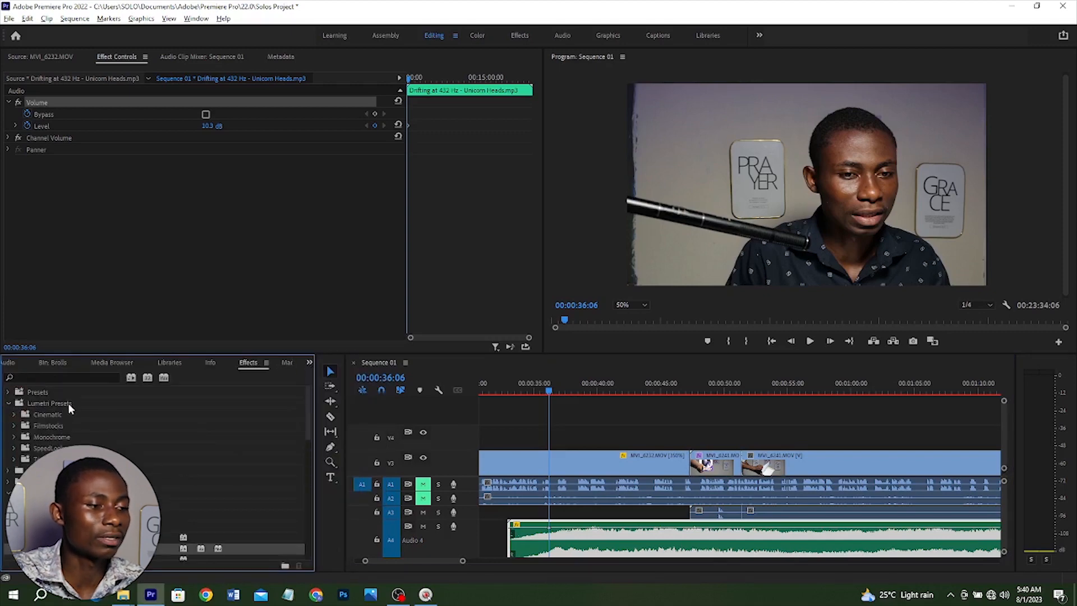
pyautogui.click(14, 415)
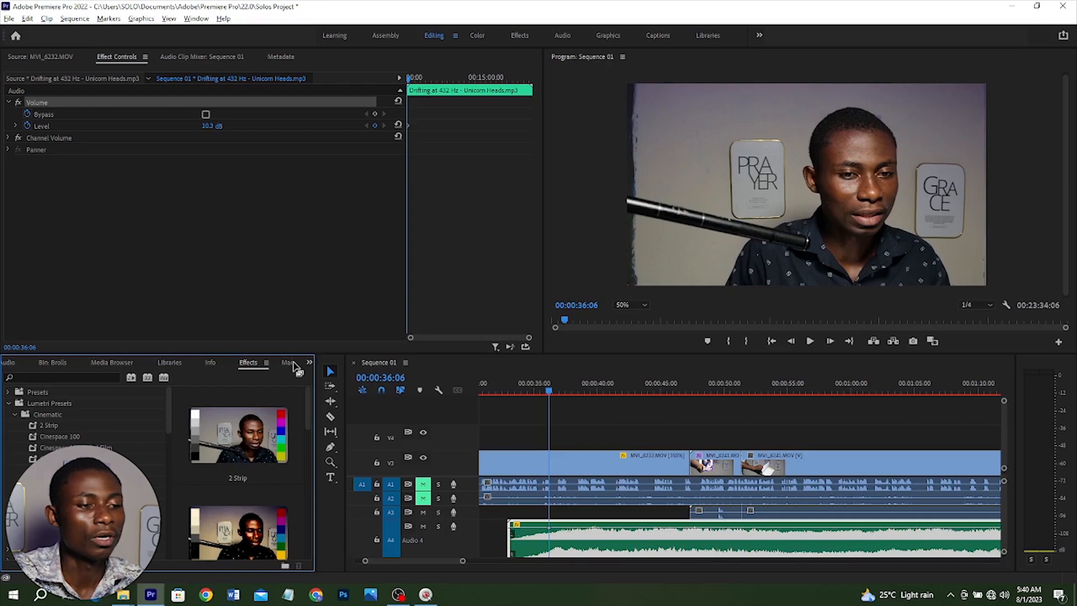
# Create an adjustment layer in Solos Project with 1280 x 720 size, 30.00 fps timebase and square pixels.
pyautogui.click(309, 362)
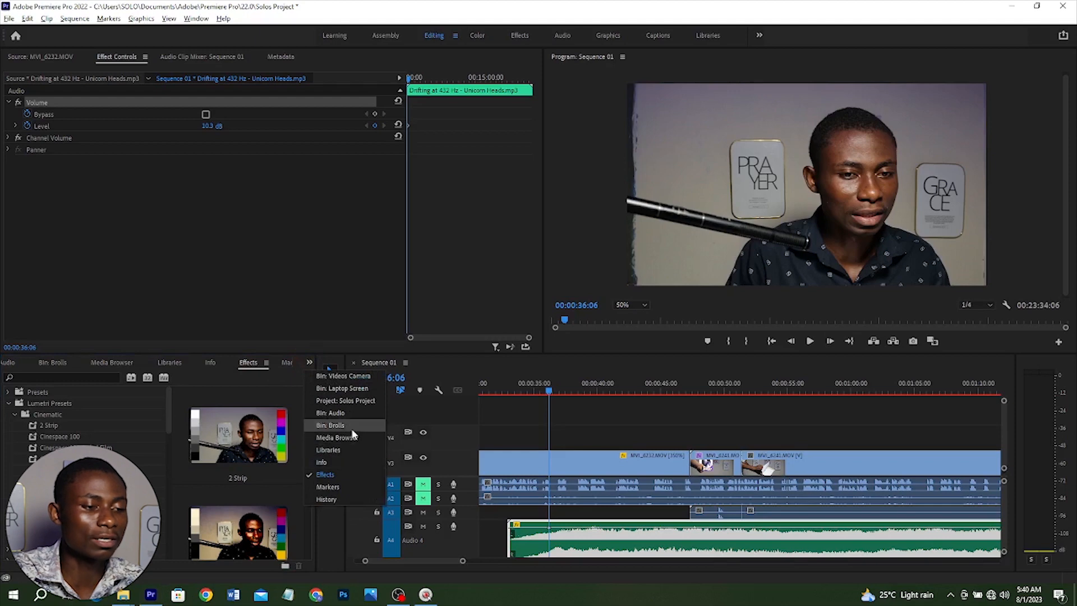
pyautogui.click(350, 402)
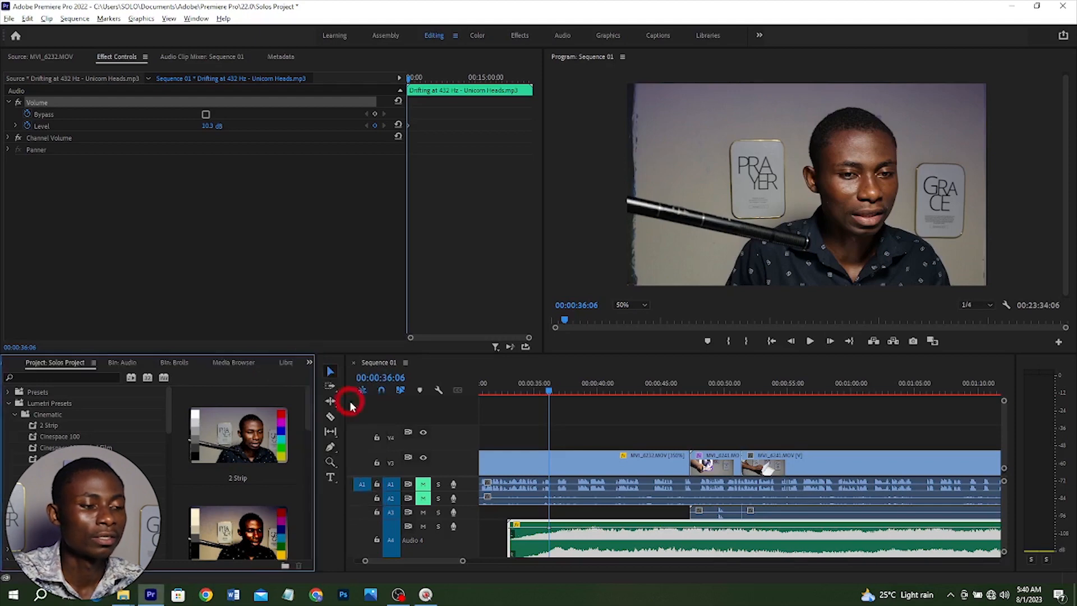
pyautogui.rightClick(240, 497)
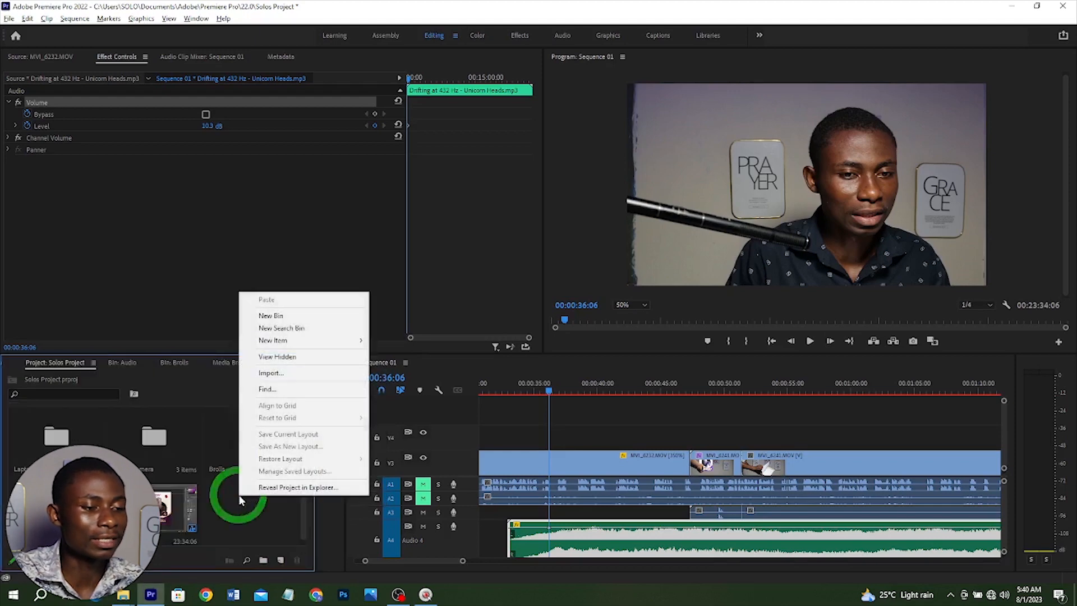
pyautogui.moveTo(308, 341)
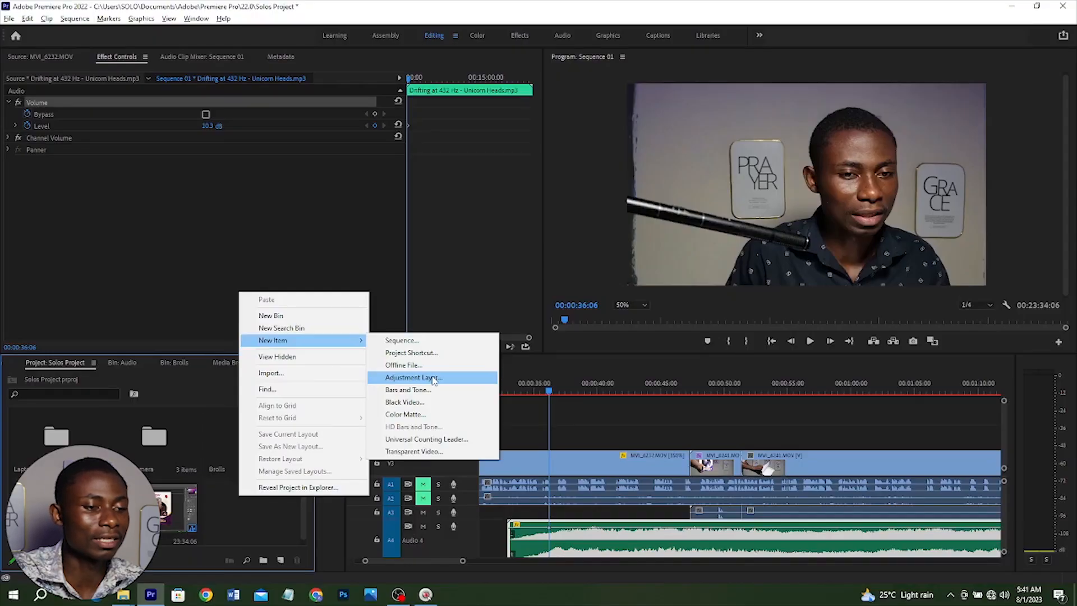
pyautogui.click(433, 378)
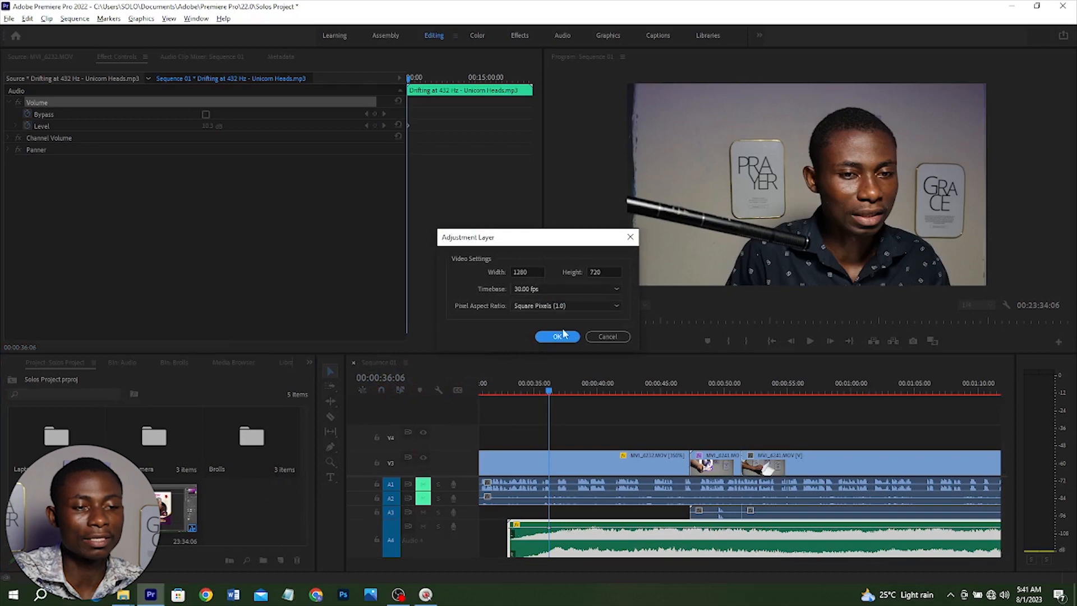
pyautogui.click(554, 337)
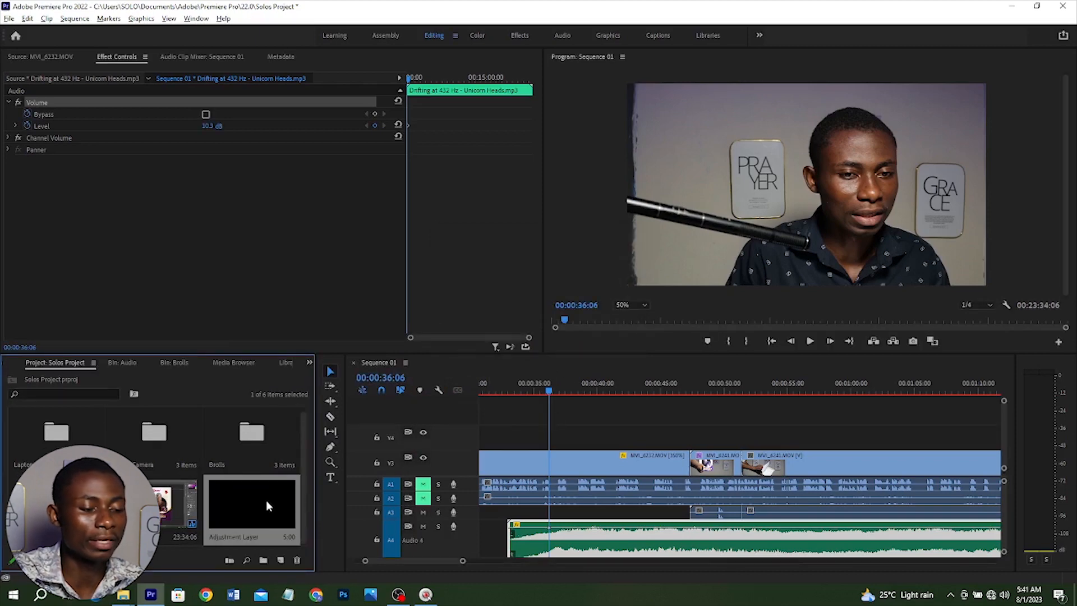
# Place the adjustment layer on track V4 at 00:00:36:06 and extend its end to about 00:01:04.
pyautogui.moveTo(239, 506); pyautogui.dragTo(550, 437)
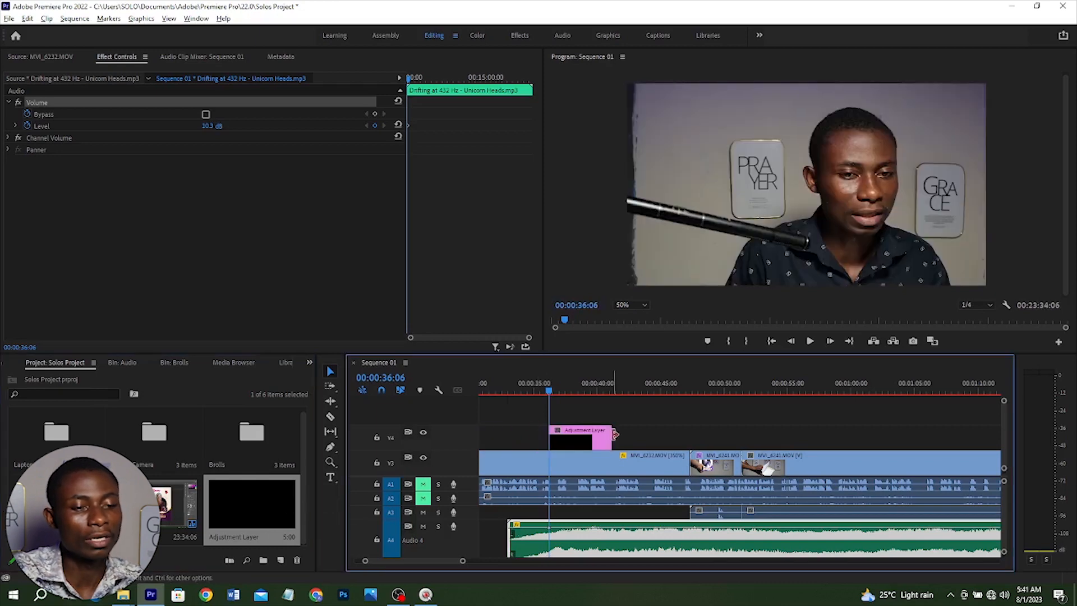
pyautogui.moveTo(613, 434); pyautogui.dragTo(907, 449)
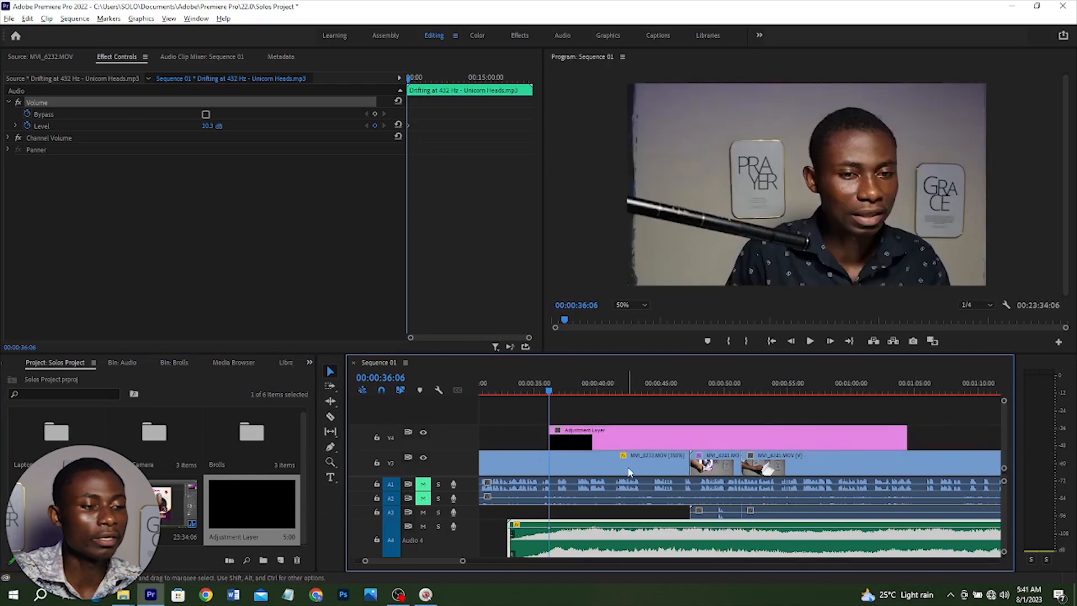
# Apply the Cinematic 2 Strip Lumetri preset to the adjustment layer and hide track V4 at 00:00:39:23 to compare the look.
pyautogui.click(309, 364)
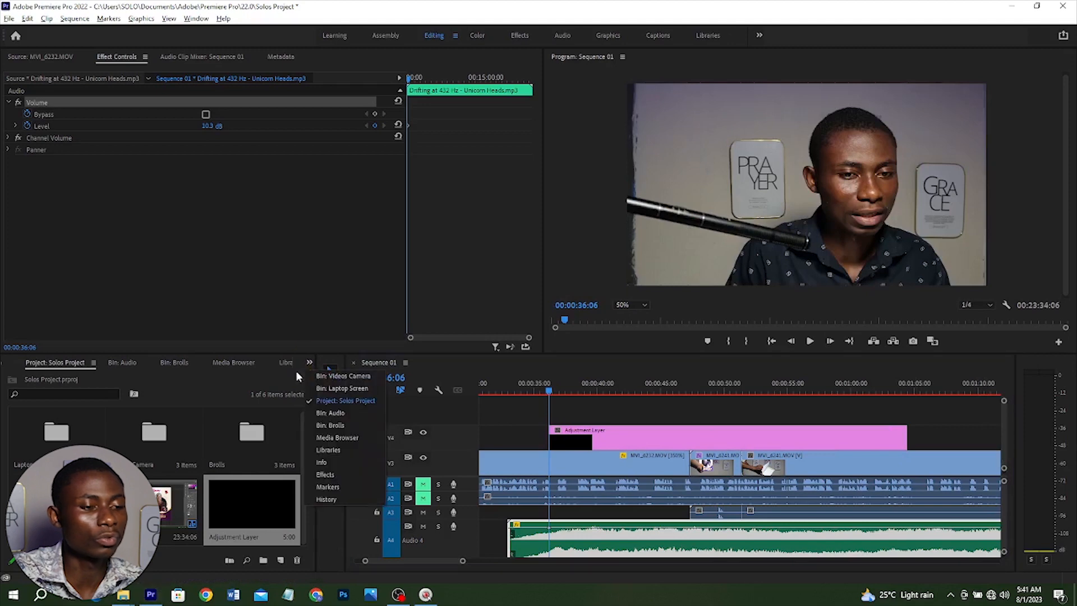
pyautogui.hotkey('shift', '7')
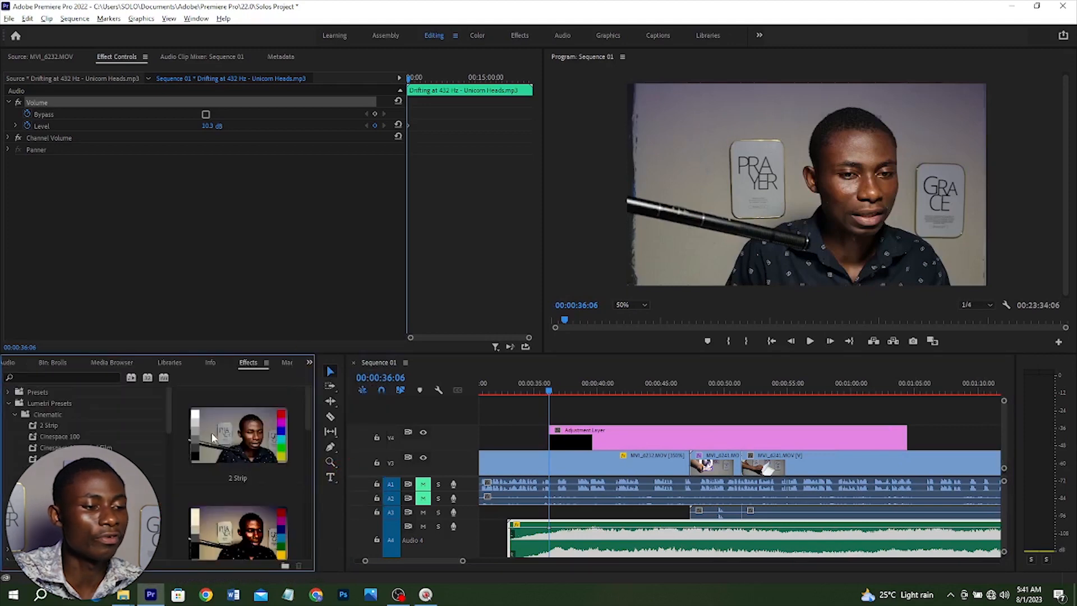
pyautogui.moveTo(258, 444); pyautogui.dragTo(689, 444)
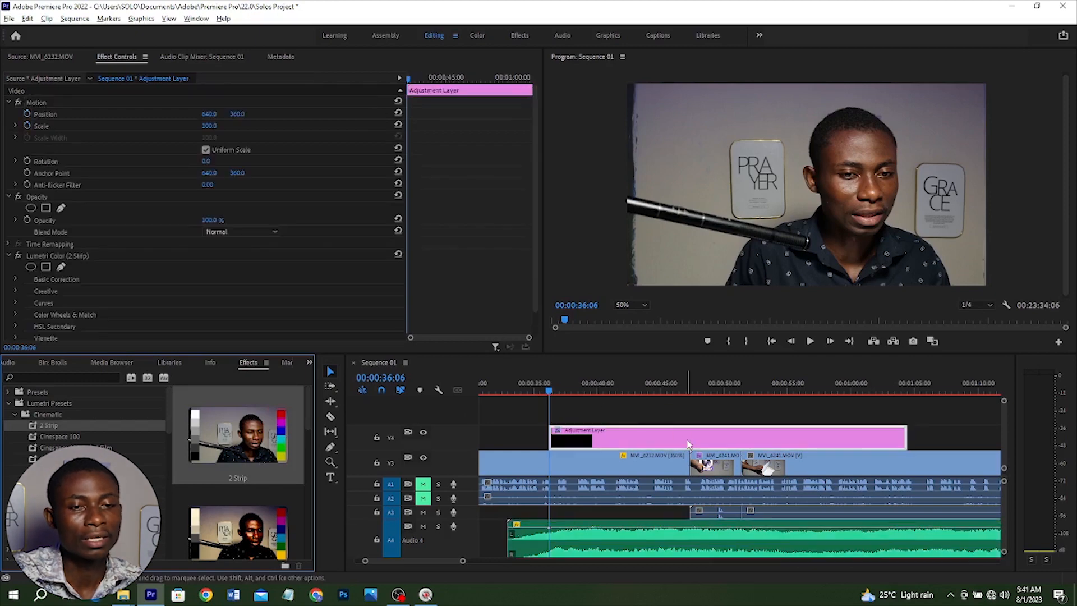
pyautogui.click(596, 391)
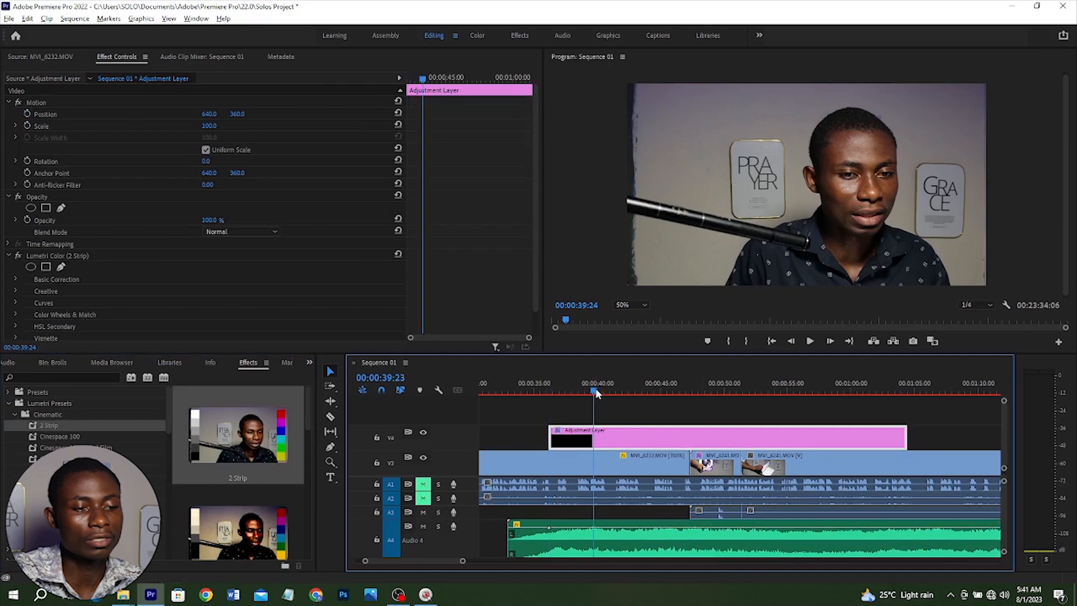
pyautogui.click(423, 432)
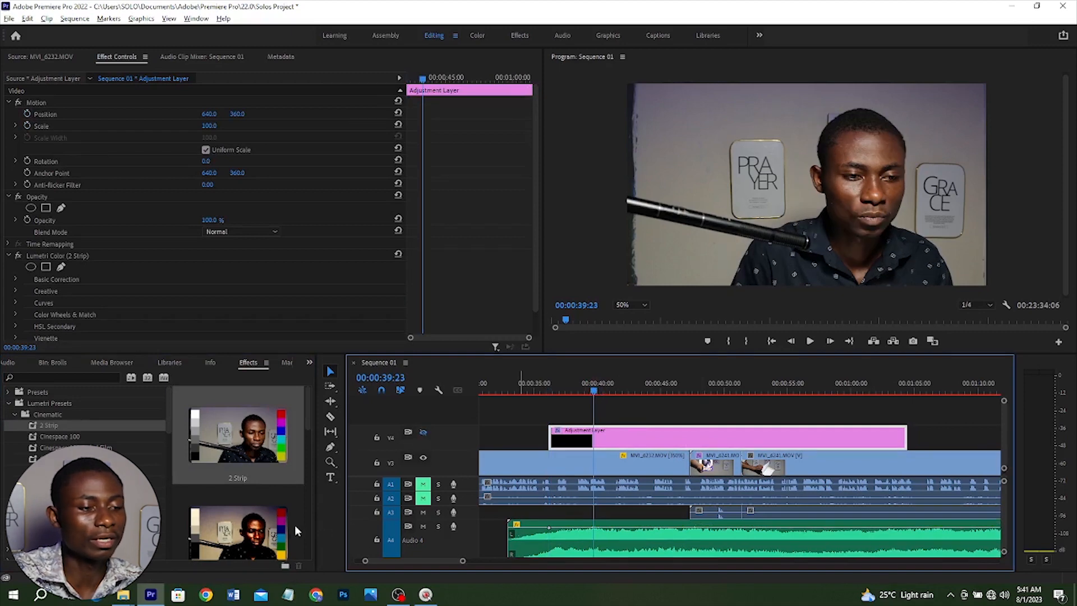
# Apply the Cinespace 100 Lumetri preset to the adjustment layer and toggle track V4's visibility to compare the look.
pyautogui.click(239, 536)
pyautogui.moveTo(673, 421); pyautogui.dragTo(676, 440)
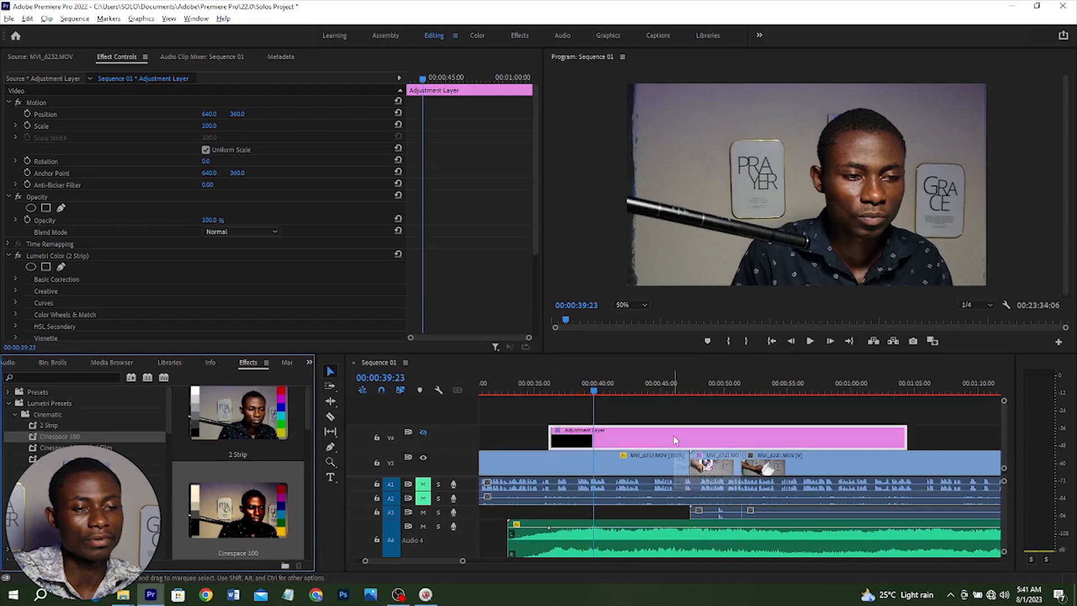
pyautogui.click(425, 431)
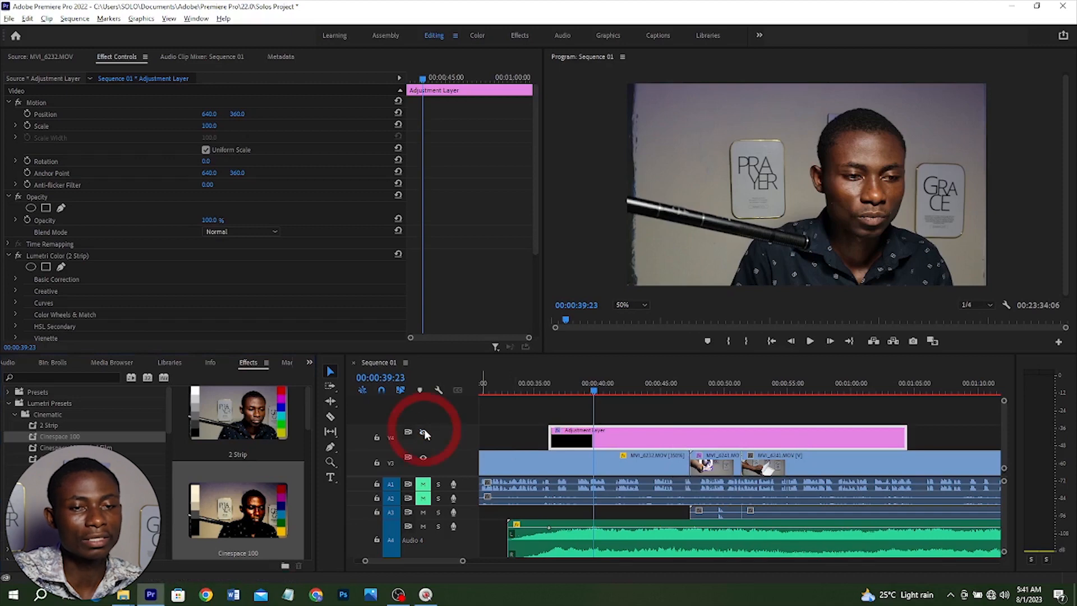
pyautogui.click(424, 431)
pyautogui.click(424, 431)
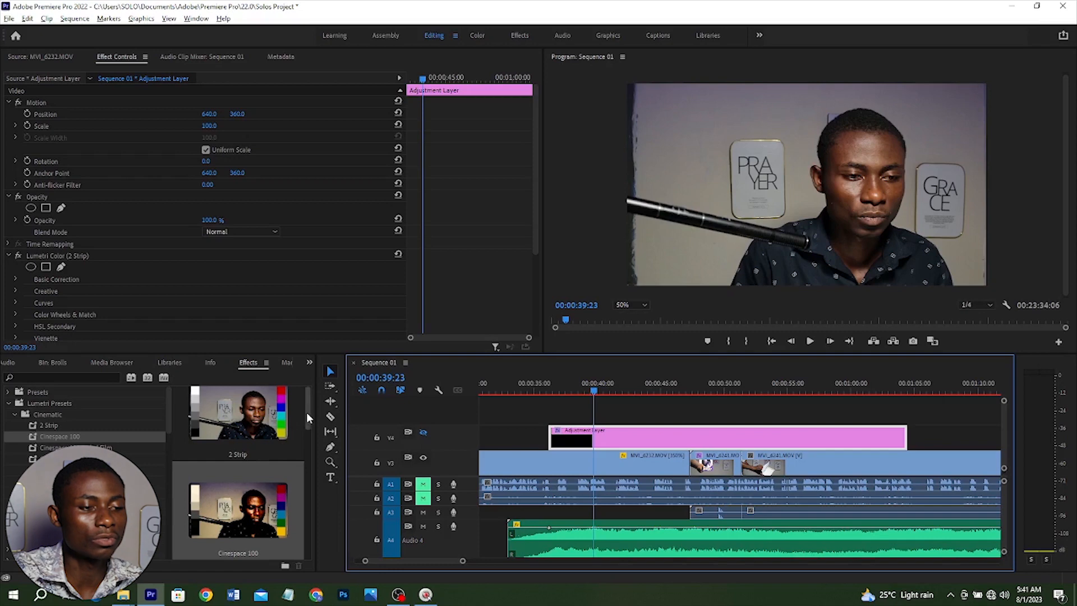
# Browse further Cinematic presets and reset the adjustment layer's Lumetri Color (2 Strip) effect.
pyautogui.moveTo(307, 412); pyautogui.dragTo(321, 477)
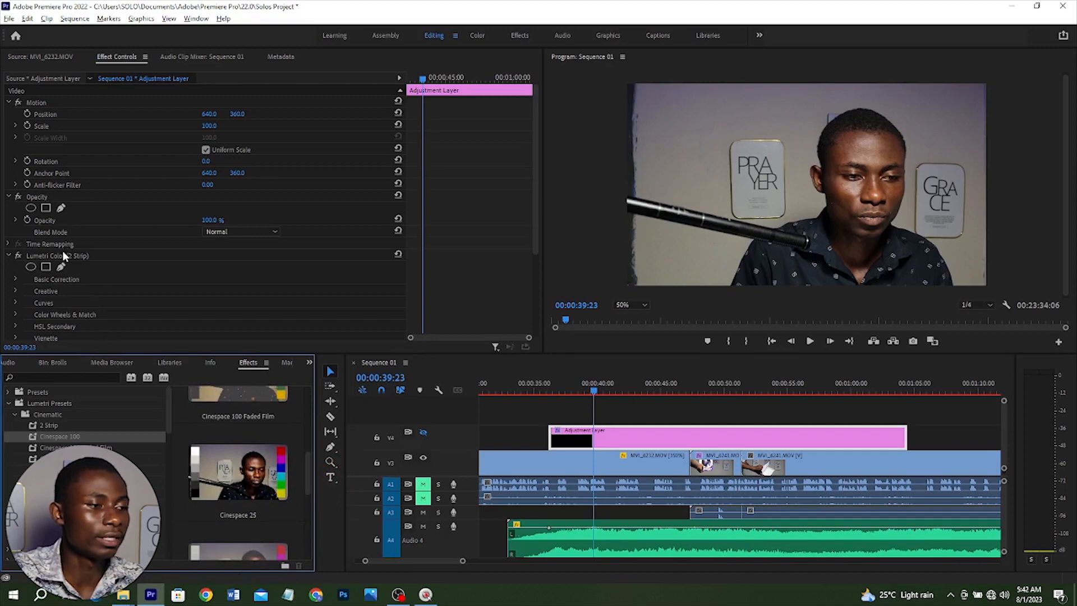
pyautogui.click(98, 255)
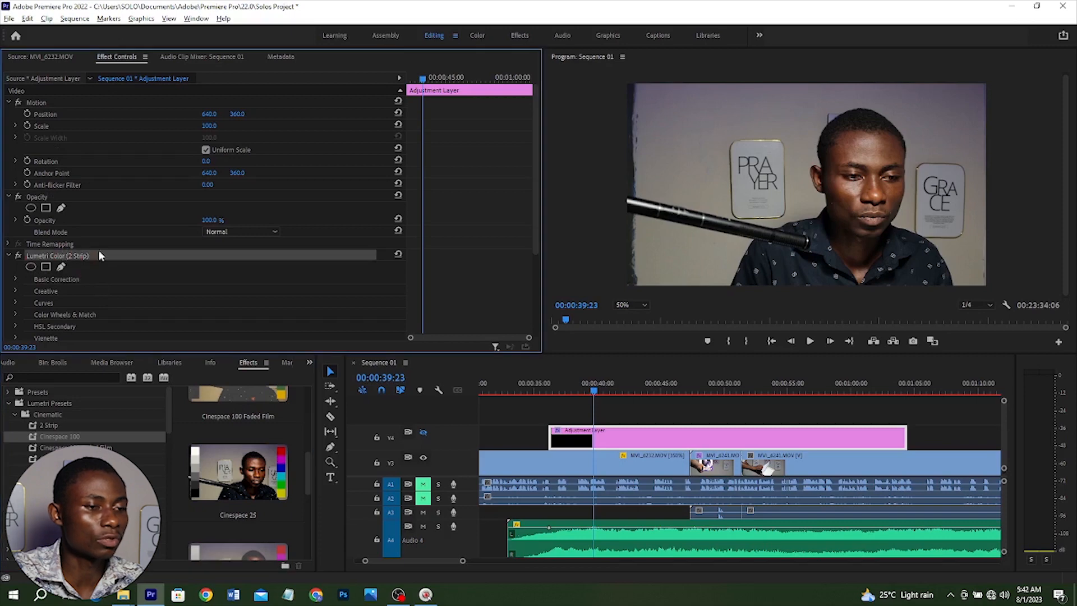
pyautogui.click(396, 256)
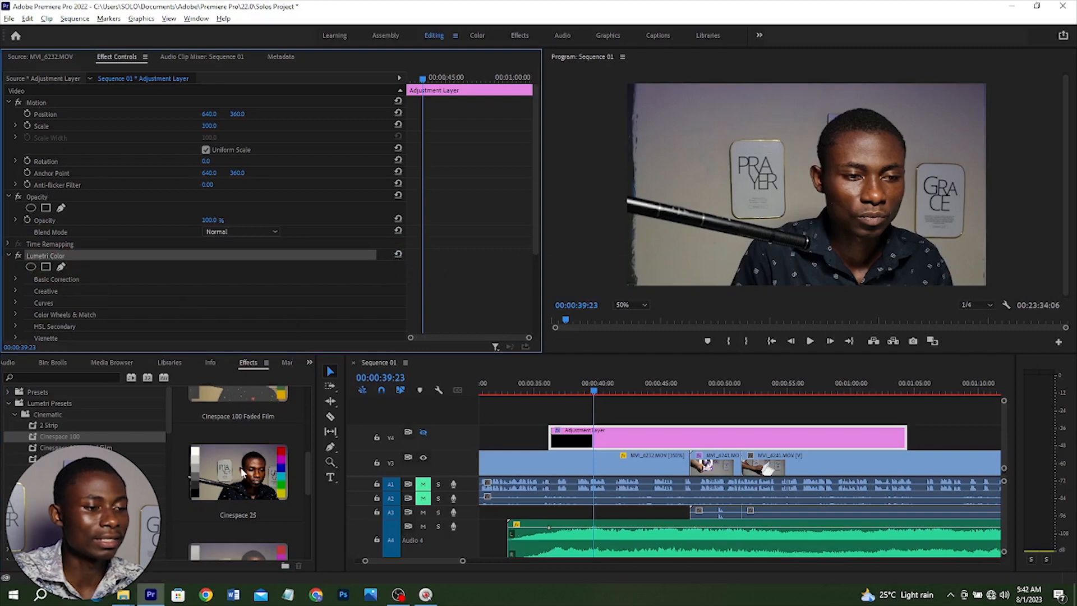
# Apply the Cinespace 25 Lumetri preset to the adjustment layer and toggle track V4's visibility, leaving it shown.
pyautogui.moveTo(258, 467); pyautogui.dragTo(689, 444)
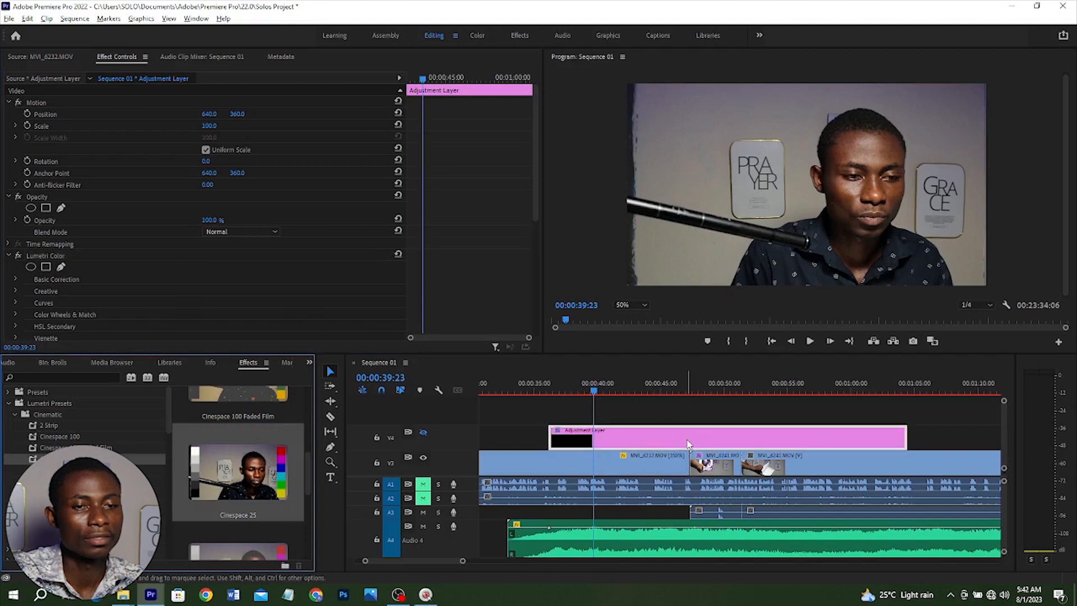
pyautogui.click(422, 435)
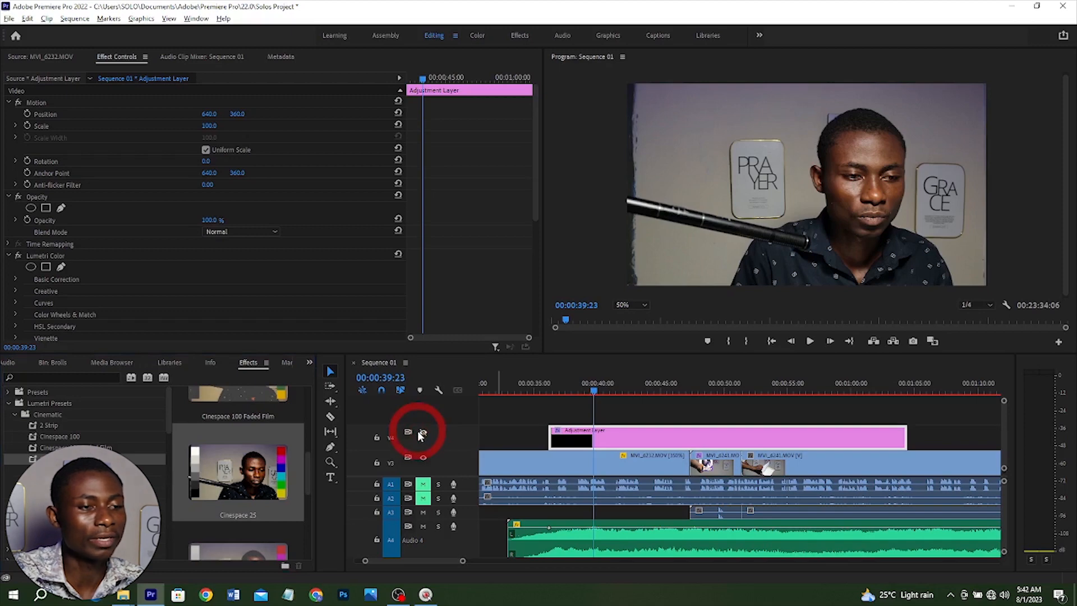
pyautogui.click(422, 434)
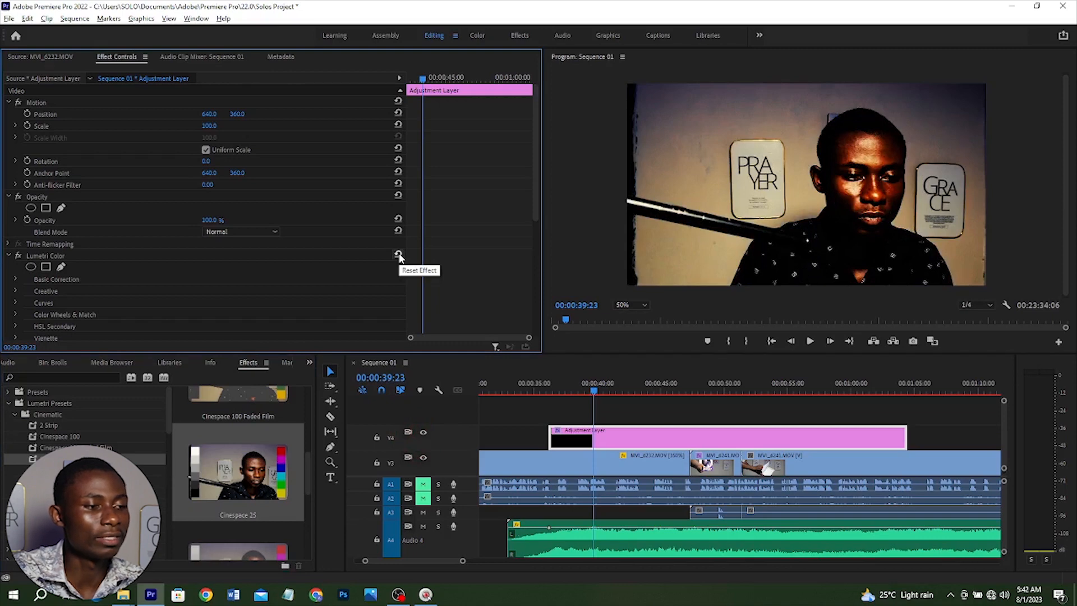
# Clear the reset Lumetri Color effect from the adjustment layer and delete the layer from track V4.
pyautogui.rightClick(59, 256)
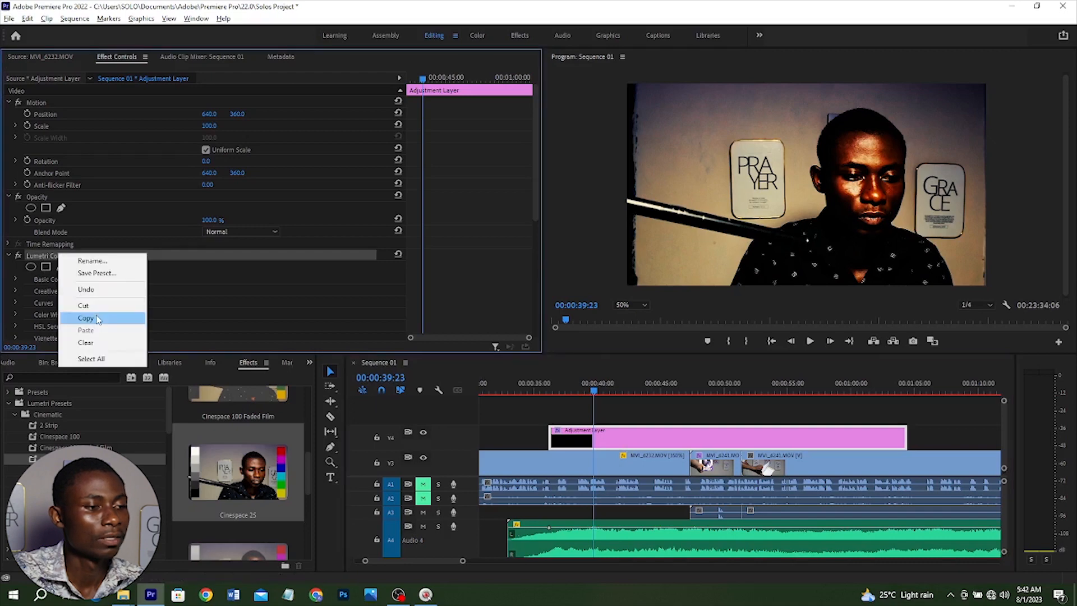
pyautogui.click(100, 342)
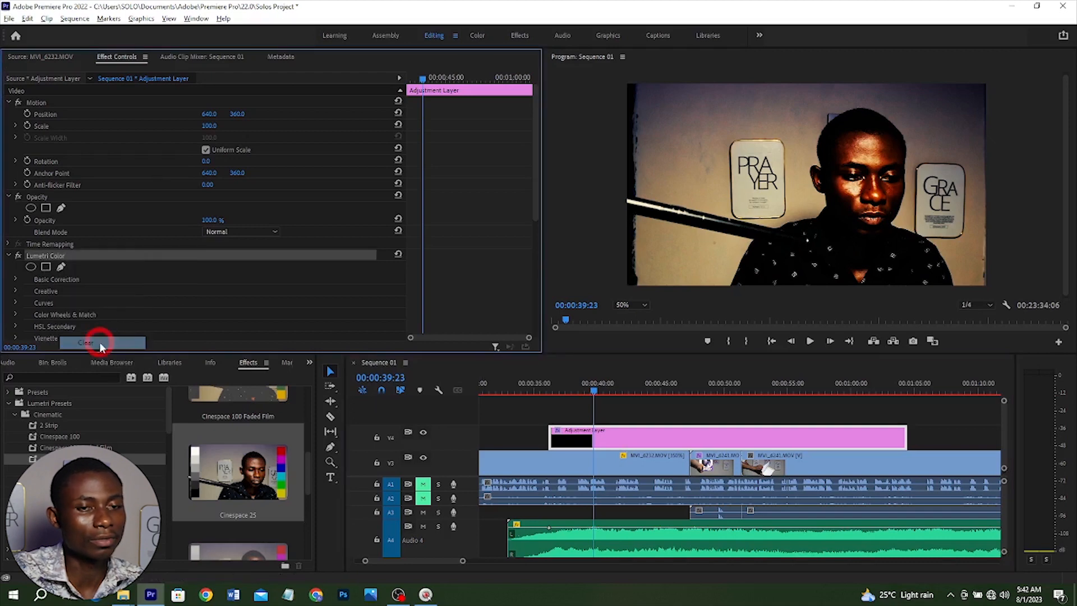
pyautogui.rightClick(660, 433)
pyautogui.click(643, 441)
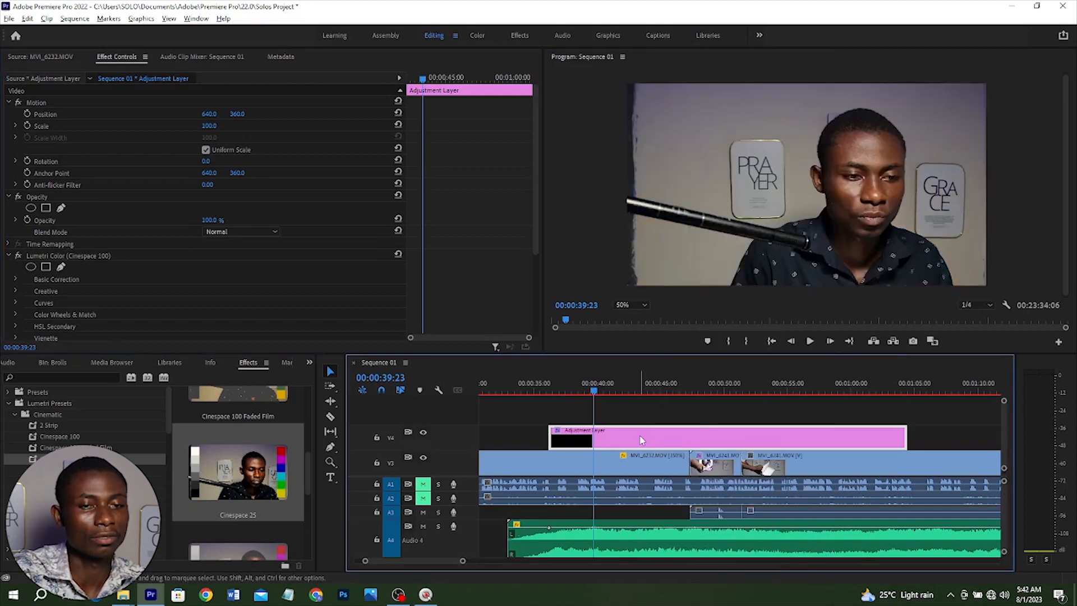
pyautogui.press('Delete')
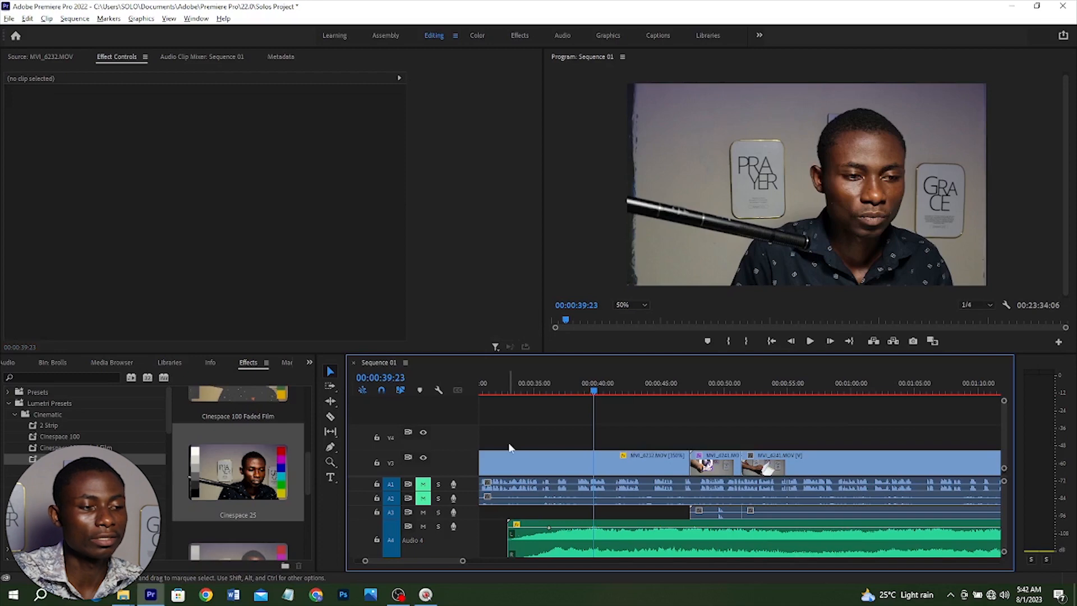
# Place the project's adjustment layer on track V4 starting at the playhead, above the talking-head footage.
pyautogui.click(309, 362)
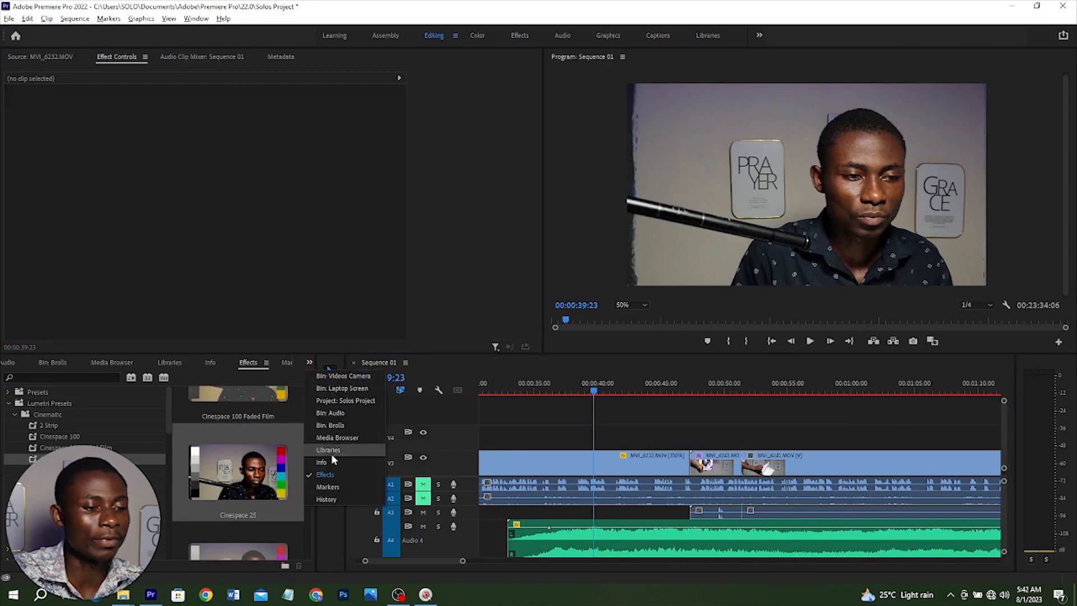
pyautogui.click(340, 400)
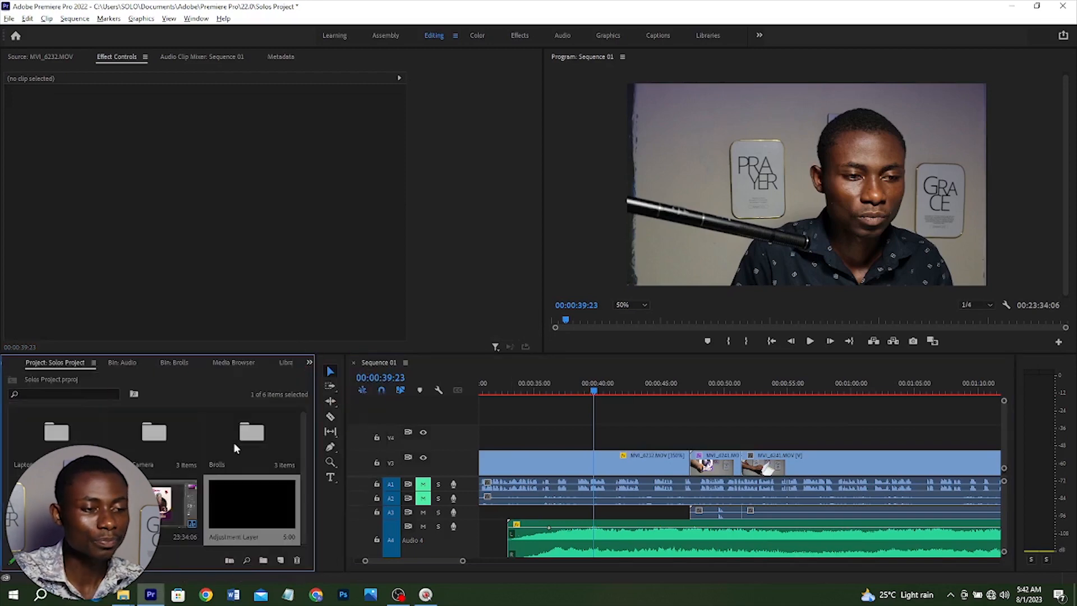
pyautogui.moveTo(220, 490); pyautogui.dragTo(806, 436)
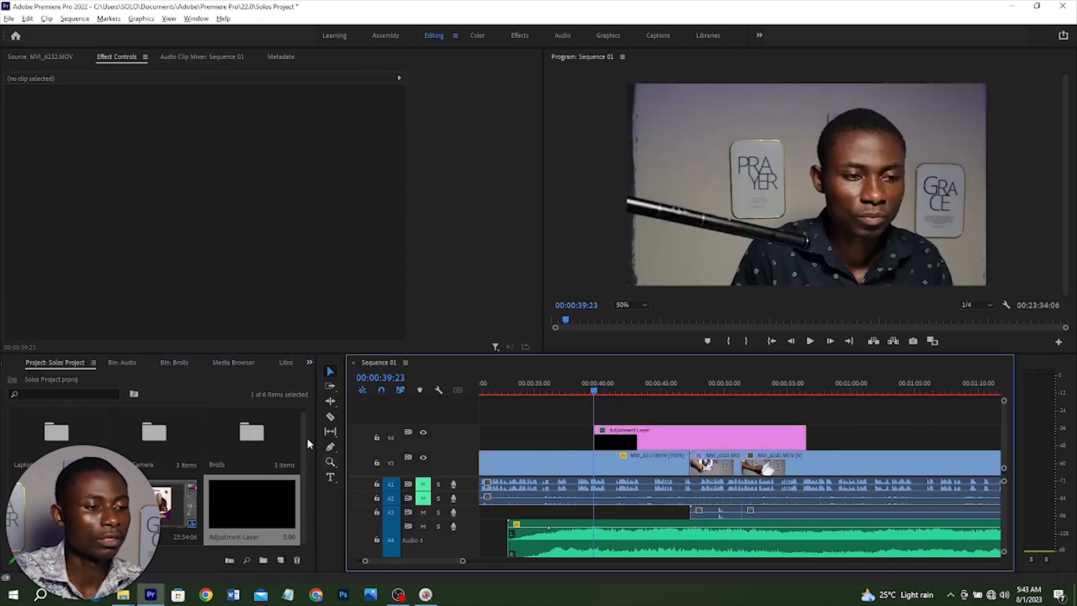
# Apply the Cinespace 25 Lumetri preset to the new adjustment layer and toggle track V4's visibility to compare the look.
pyautogui.click(309, 362)
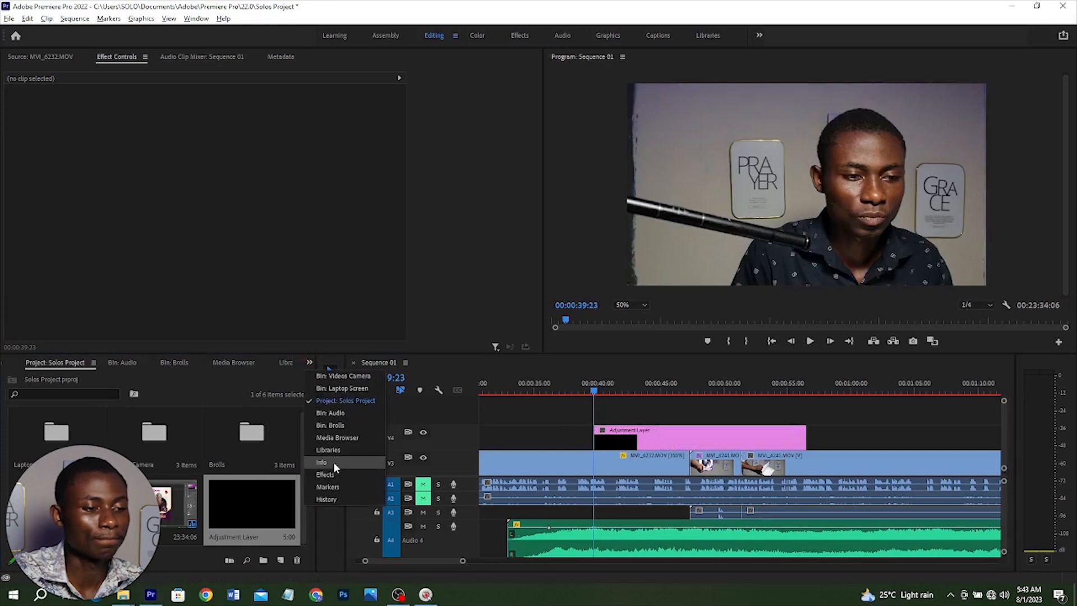
pyautogui.click(334, 472)
pyautogui.moveTo(249, 483); pyautogui.dragTo(667, 436)
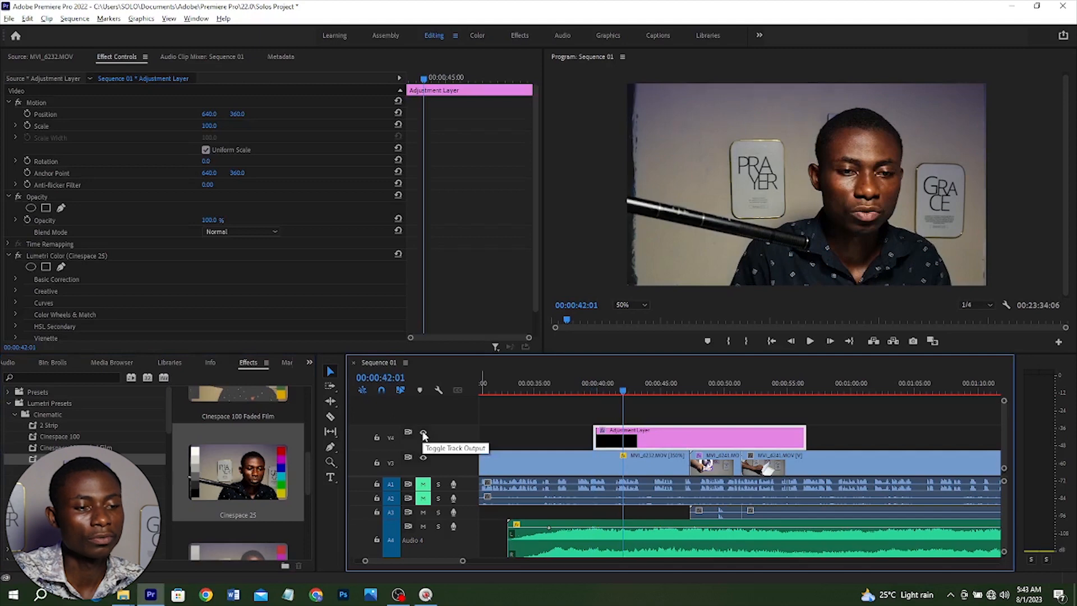
pyautogui.click(423, 434)
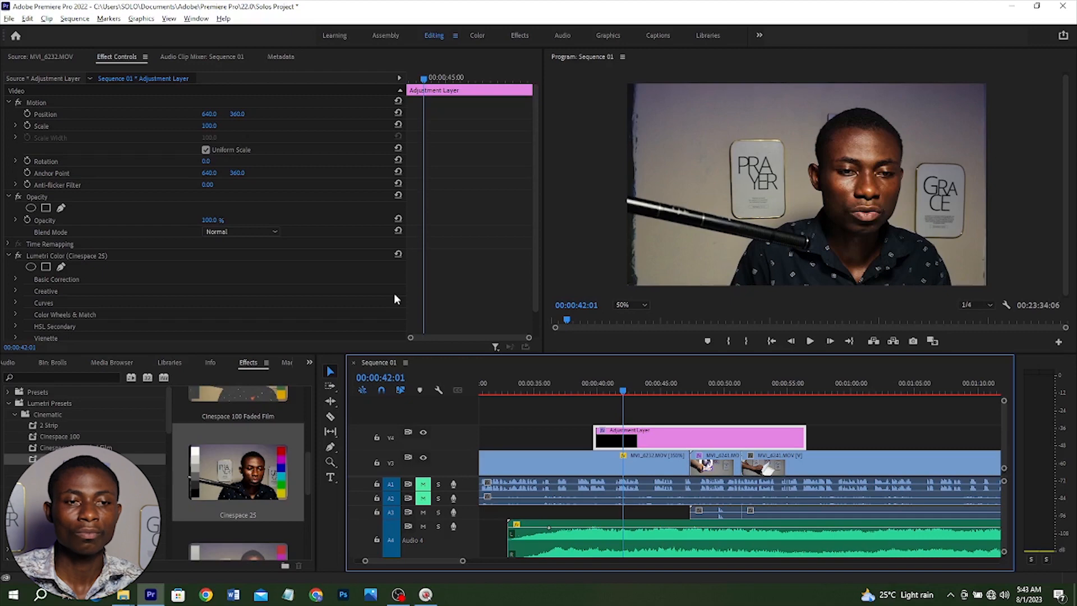
# Add the title text "Paasolo Creations" over the lower part of the video frame with the Type tool.
pyautogui.click(332, 477)
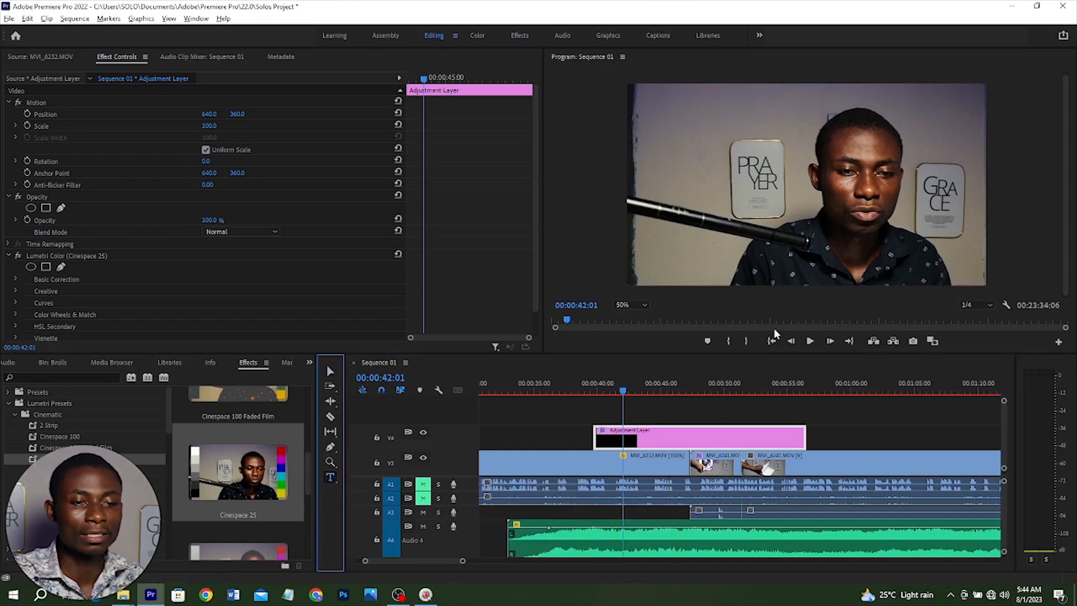
pyautogui.click(695, 247)
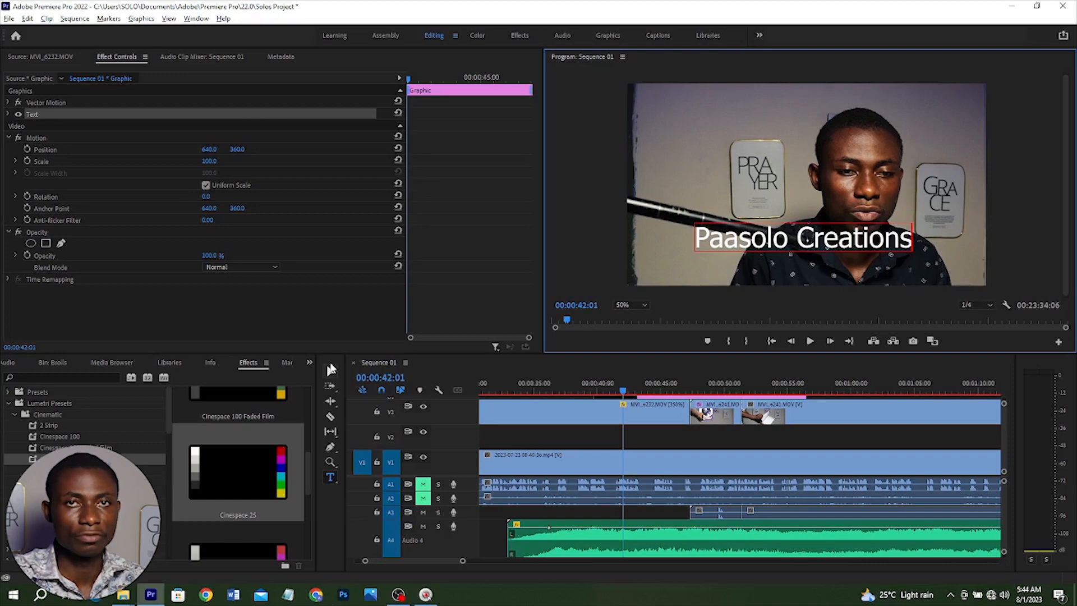
pyautogui.click(331, 371)
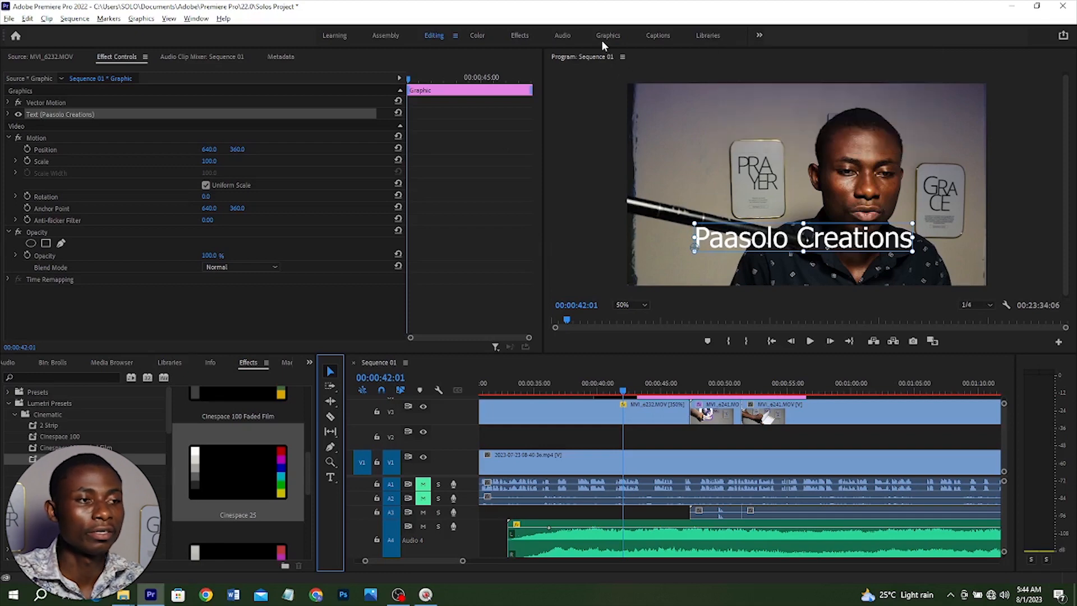
# Switch to the Graphics workspace and centre the title text horizontally and vertically in the frame through its alignment settings.
pyautogui.click(201, 21)
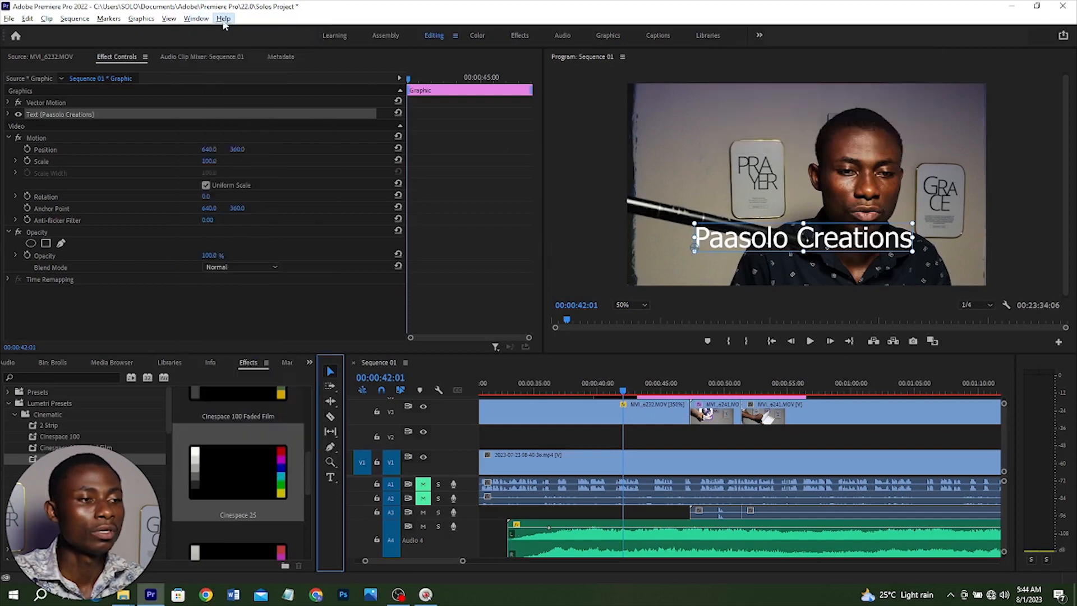
pyautogui.moveTo(202, 20)
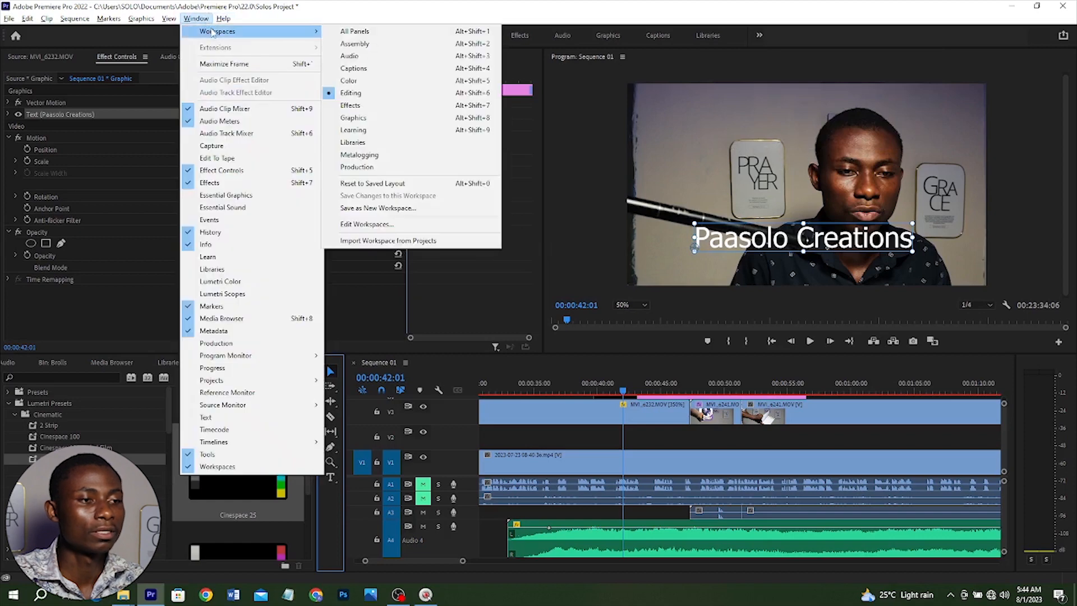
pyautogui.click(374, 121)
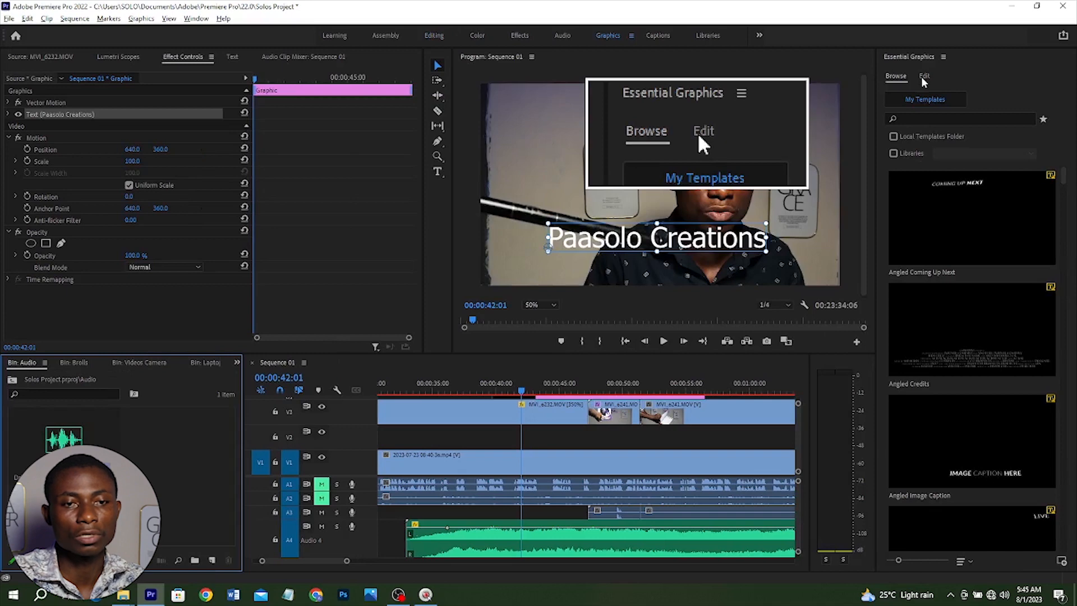
pyautogui.click(924, 78)
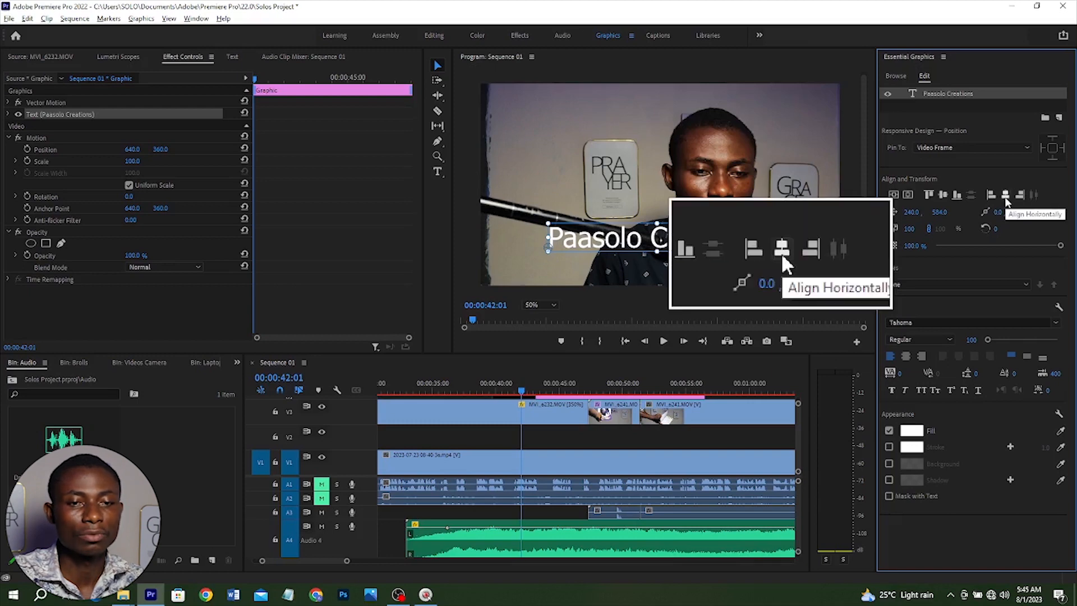
pyautogui.click(1005, 194)
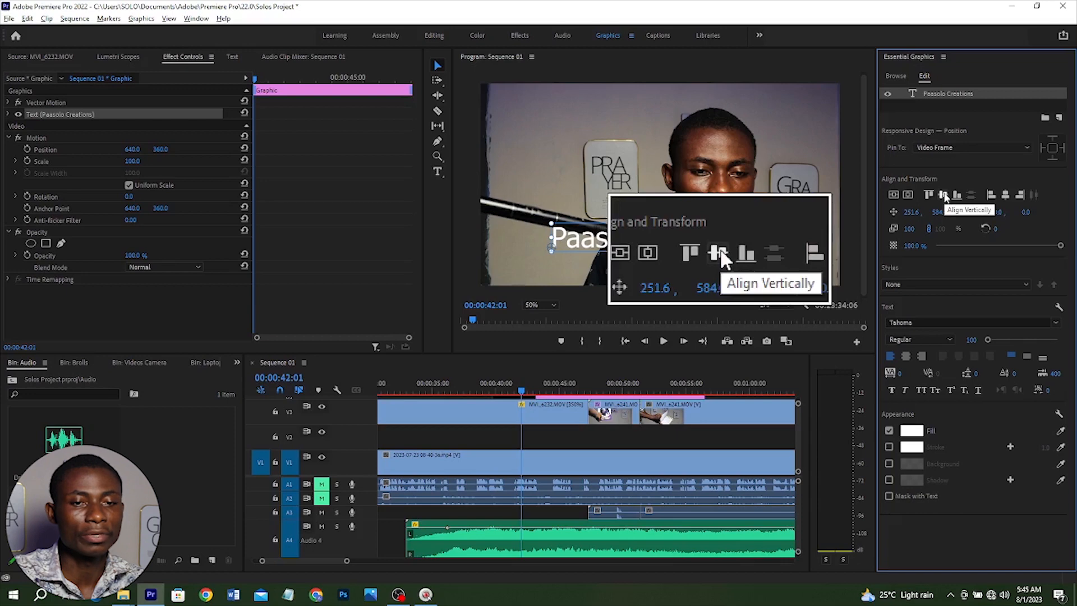
pyautogui.click(944, 194)
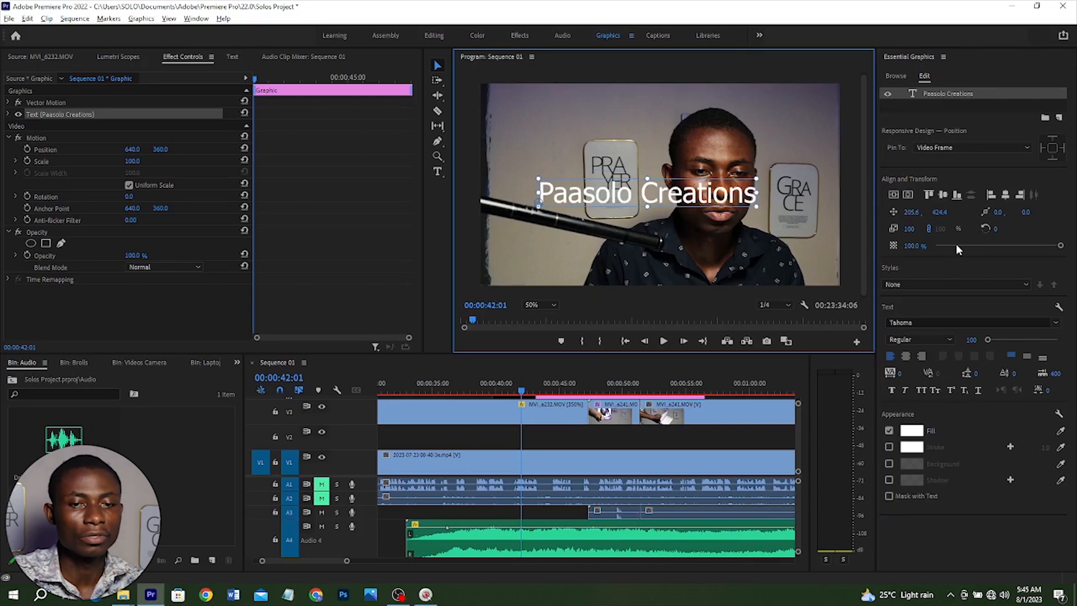
# Restyle the title text in Open Sans Semibold at size 85 with a yellow fill.
pyautogui.click(956, 244)
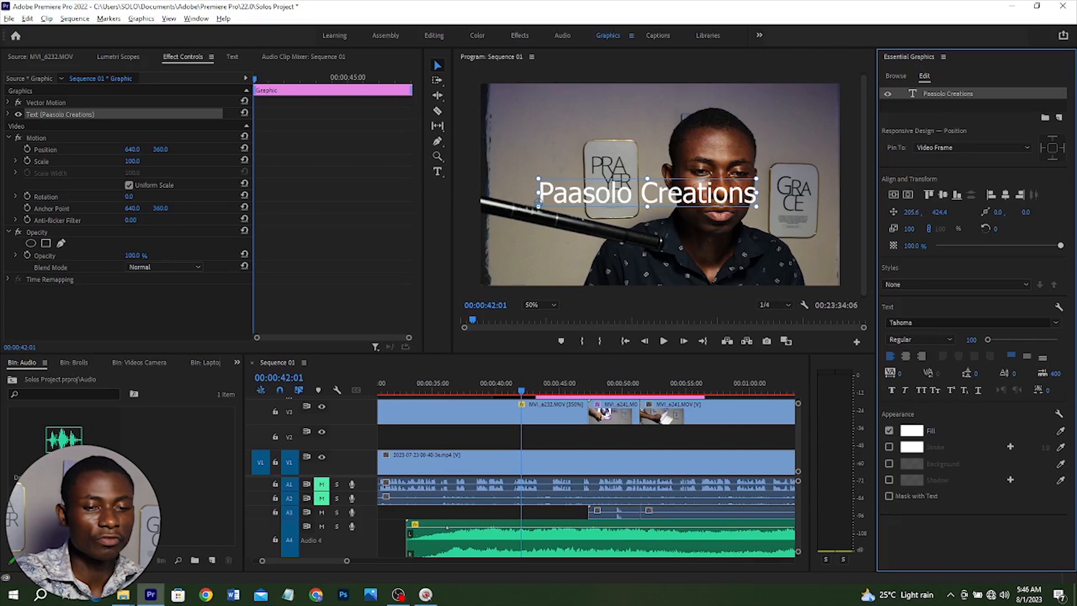
pyautogui.click(920, 322)
pyautogui.write('open')
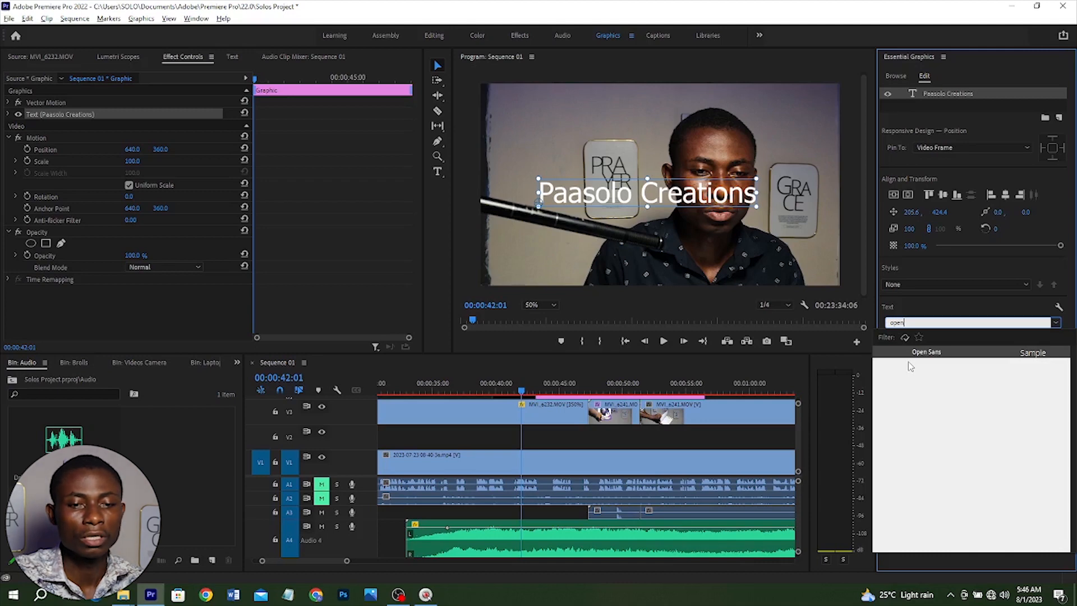
pyautogui.press('Return')
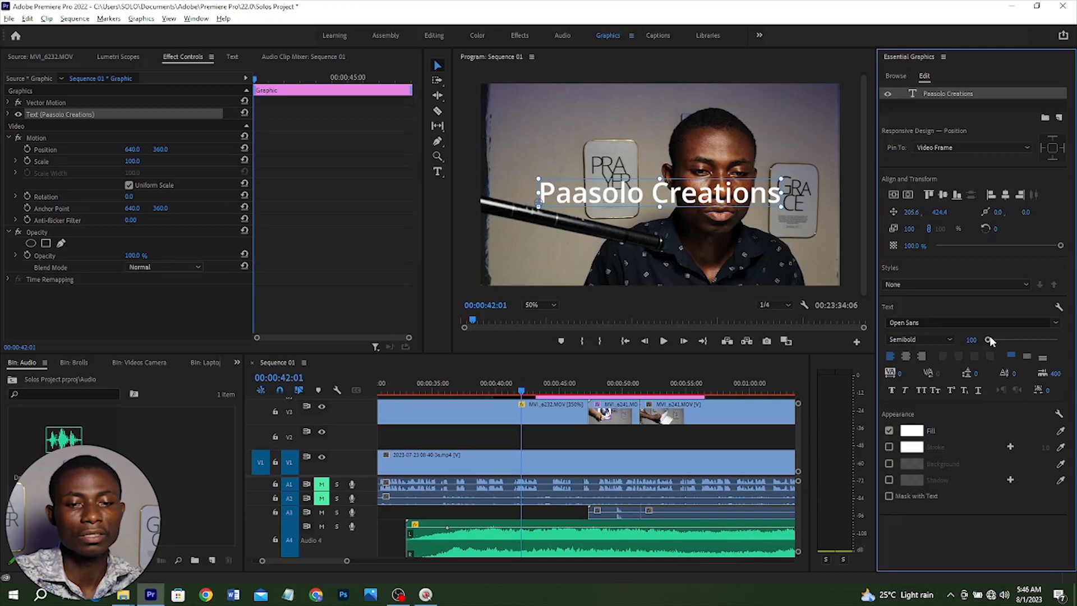
pyautogui.moveTo(989, 341); pyautogui.dragTo(916, 376)
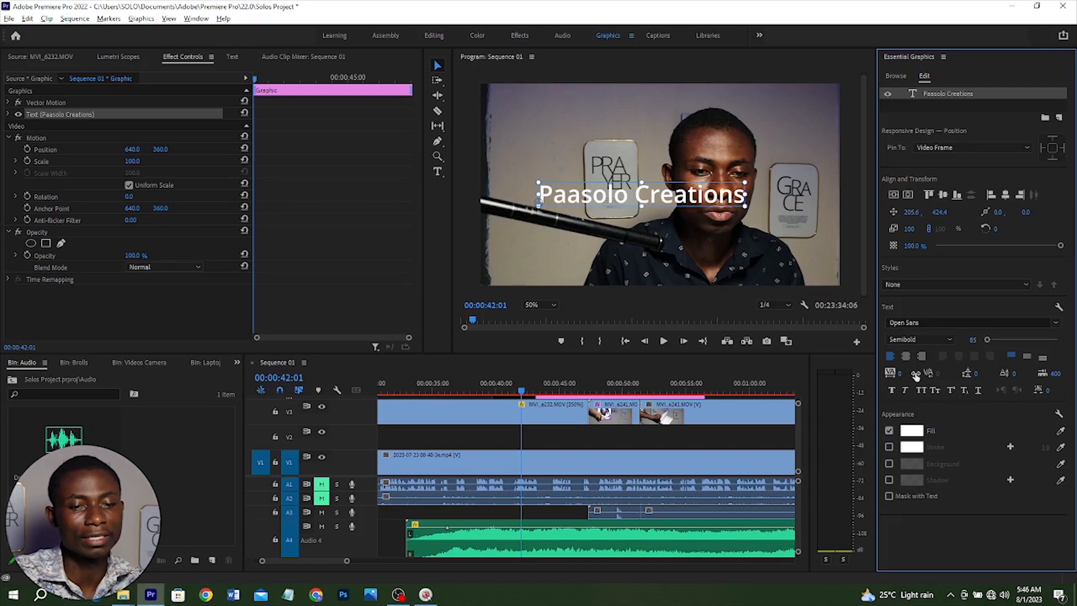
pyautogui.click(922, 390)
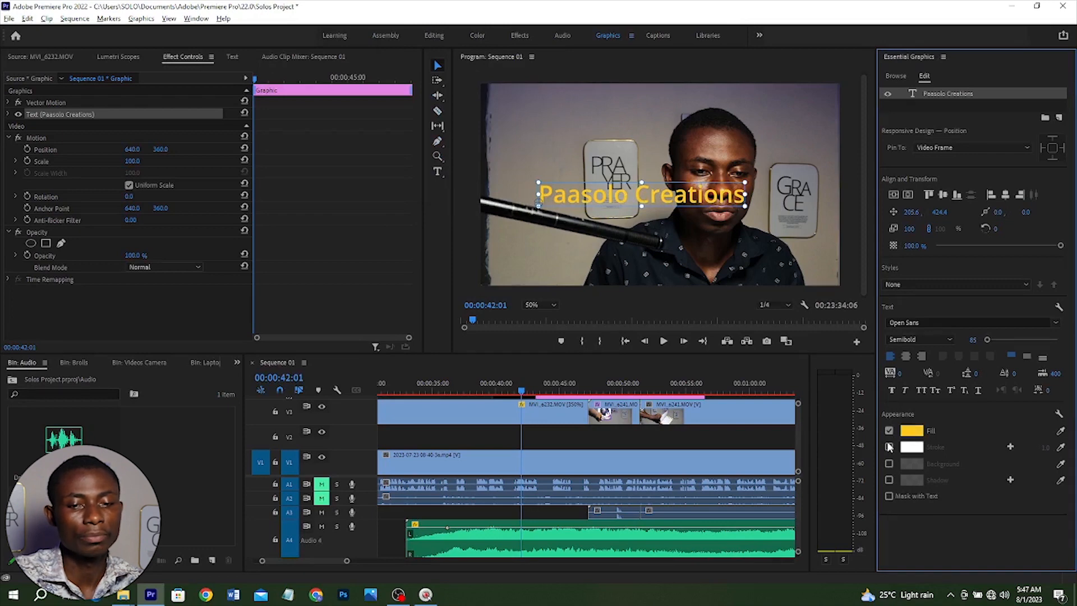
# Try a white stroke with a width of 46 on the title text and switch it off again.
pyautogui.click(889, 447)
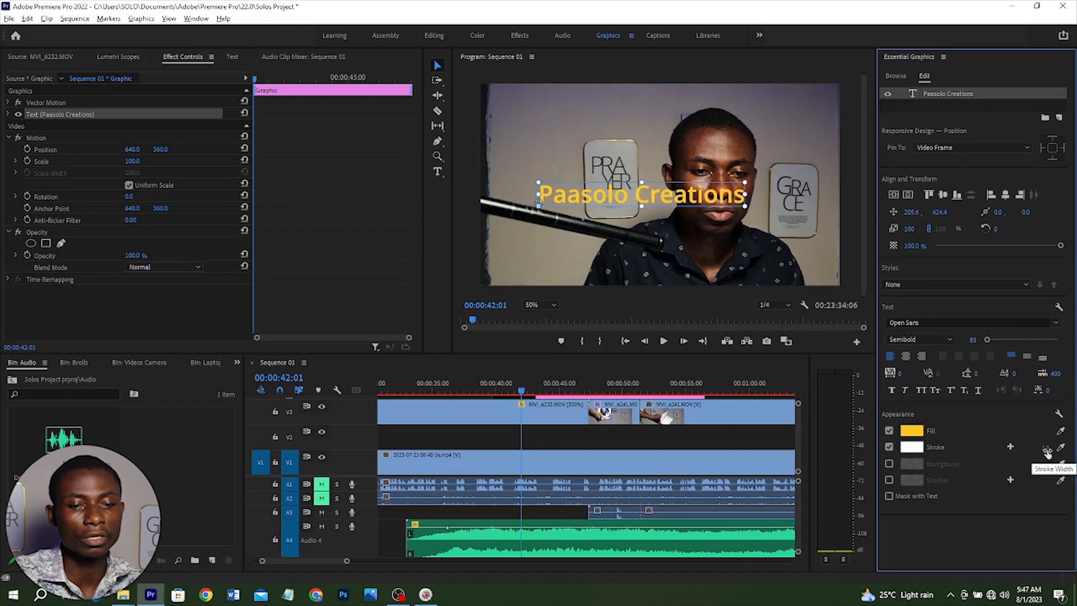
pyautogui.moveTo(1047, 451); pyautogui.dragTo(1072, 451)
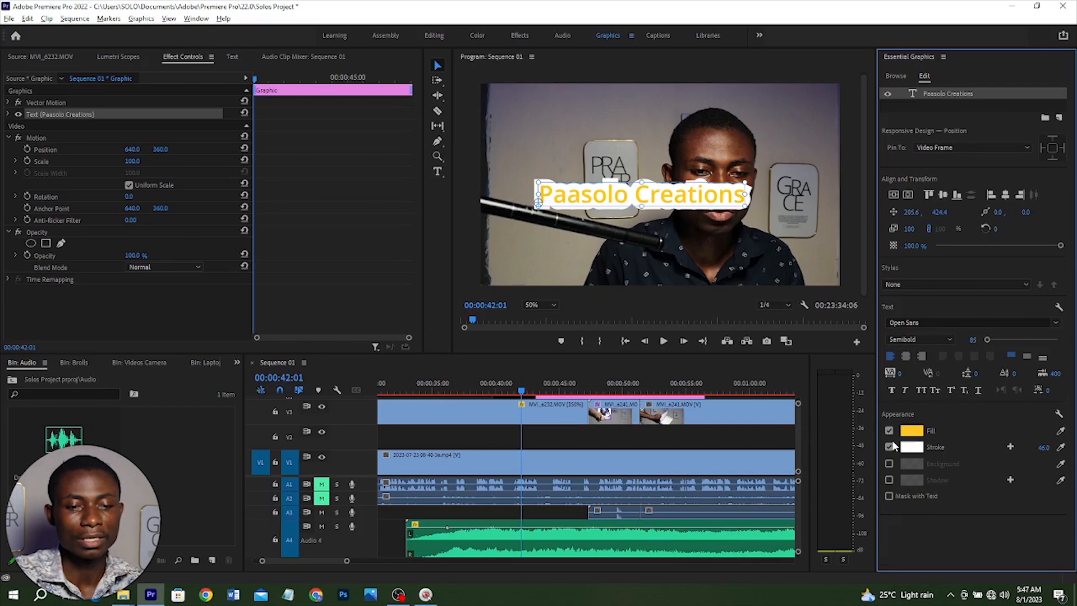
pyautogui.click(889, 447)
# Add a dark red background behind the title text and enlarge it slightly around the letters.
pyautogui.click(889, 464)
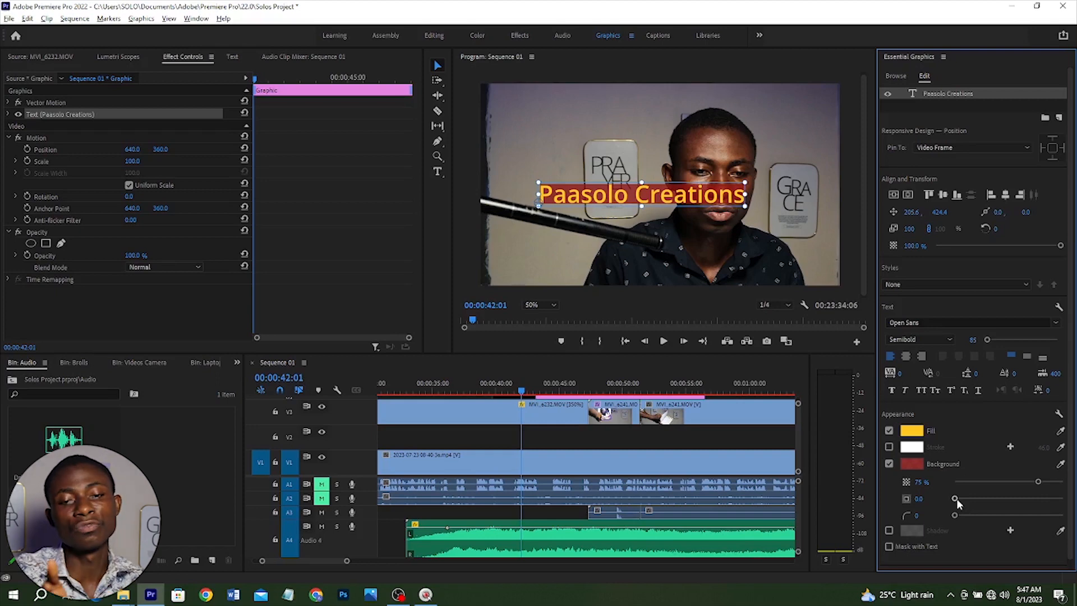
pyautogui.moveTo(954, 498); pyautogui.dragTo(977, 498)
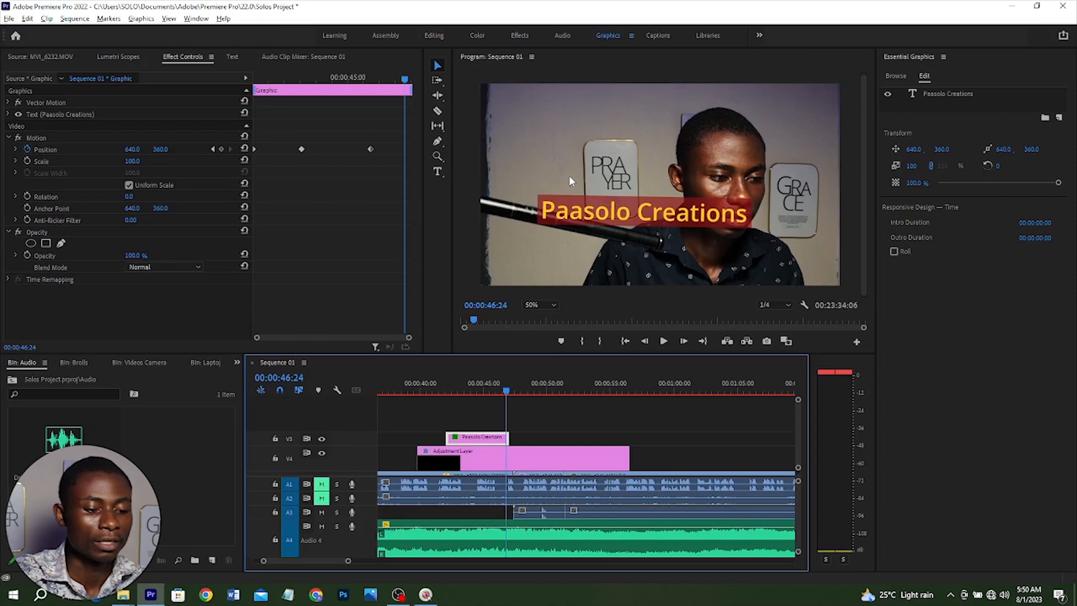
# Mark the out point at the adjustment layer's end (00:00:56:14) and export the range as H.264 with a 5 Mbps target bitrate.
pyautogui.click(630, 374)
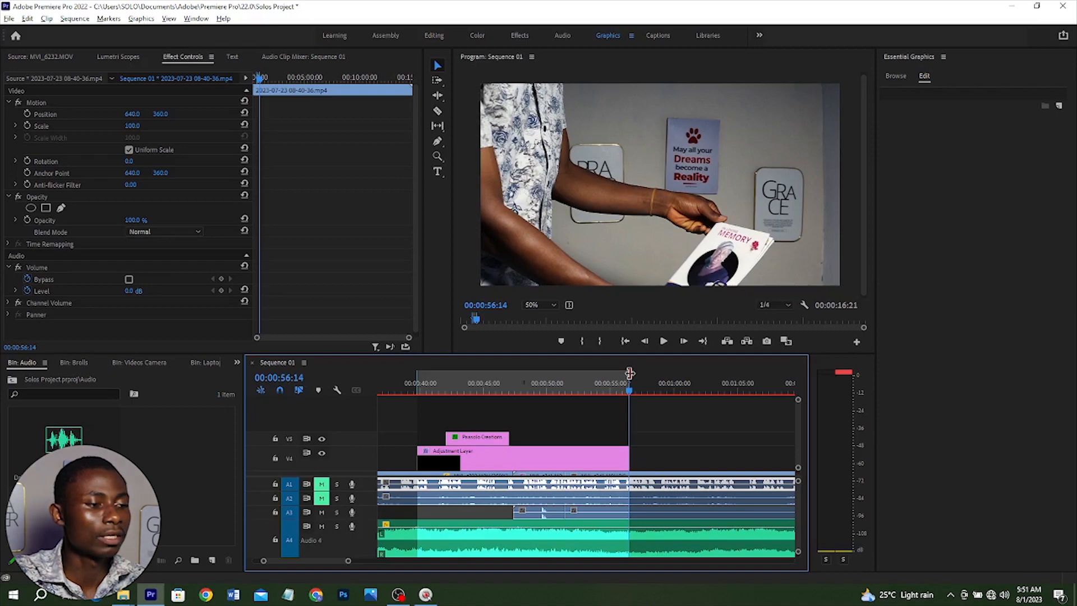
pyautogui.hotkey('ctrl', 'm')
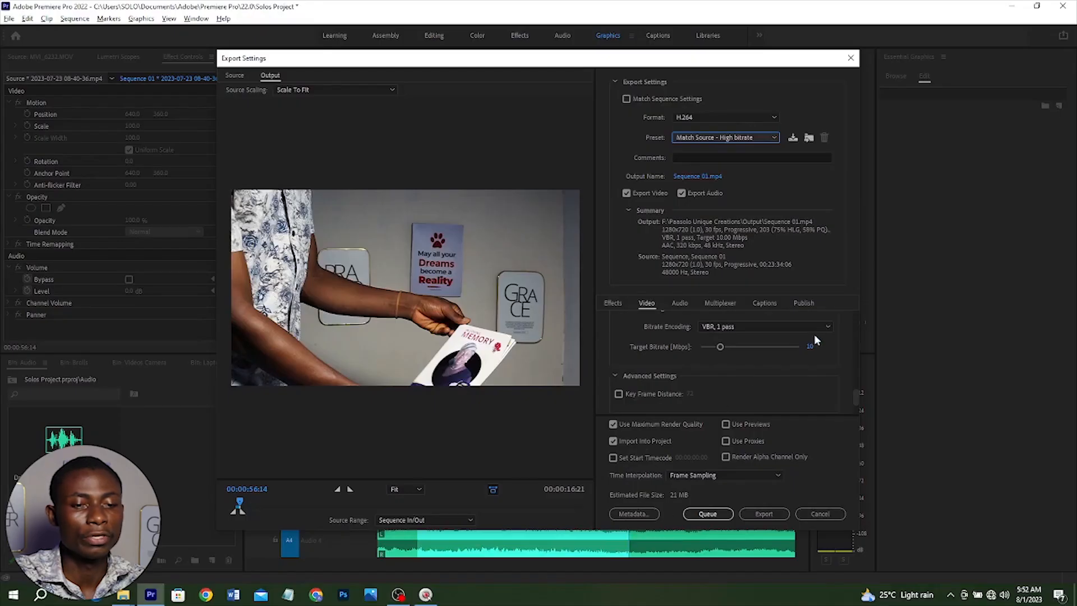
pyautogui.click(810, 346)
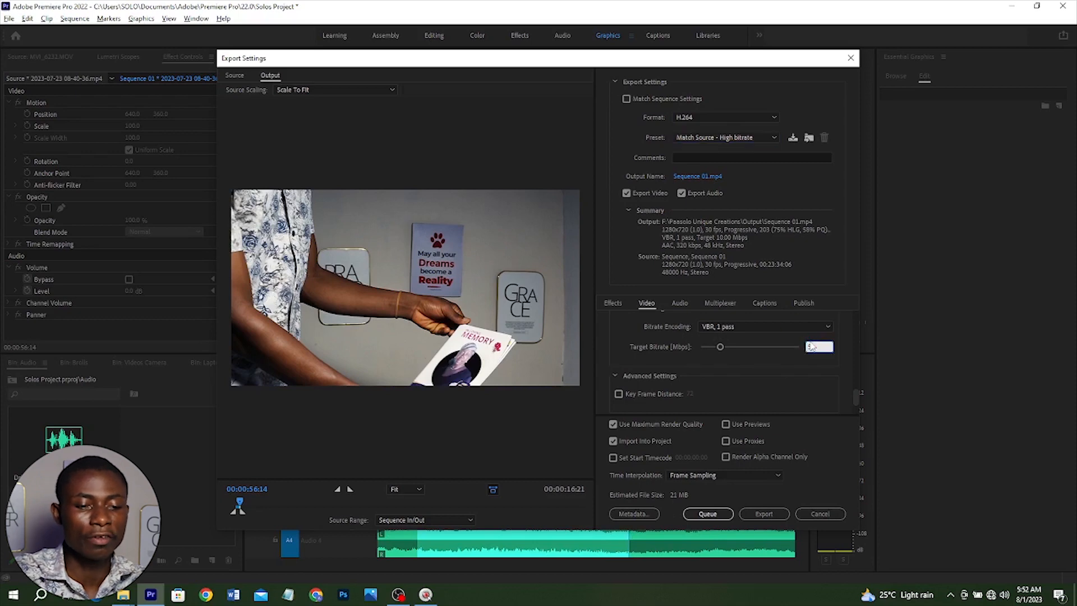
pyautogui.click(798, 384)
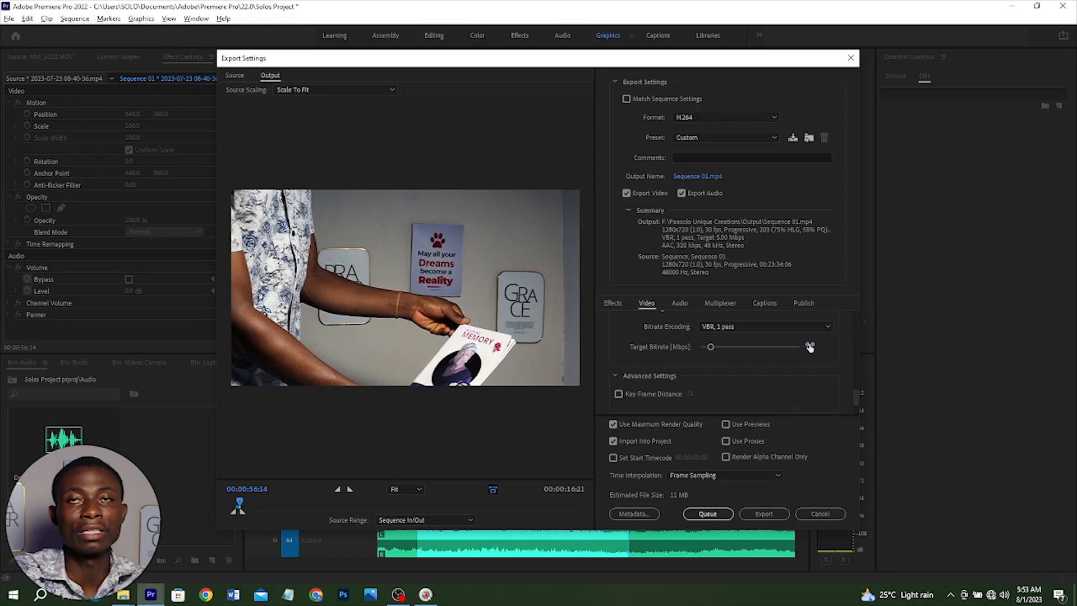
pyautogui.click(752, 514)
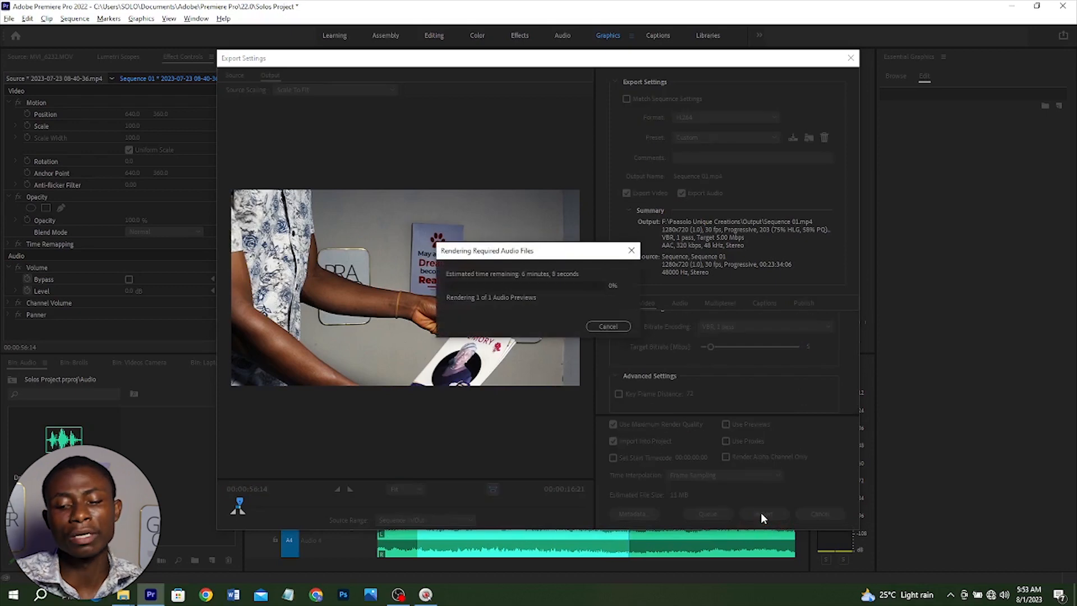